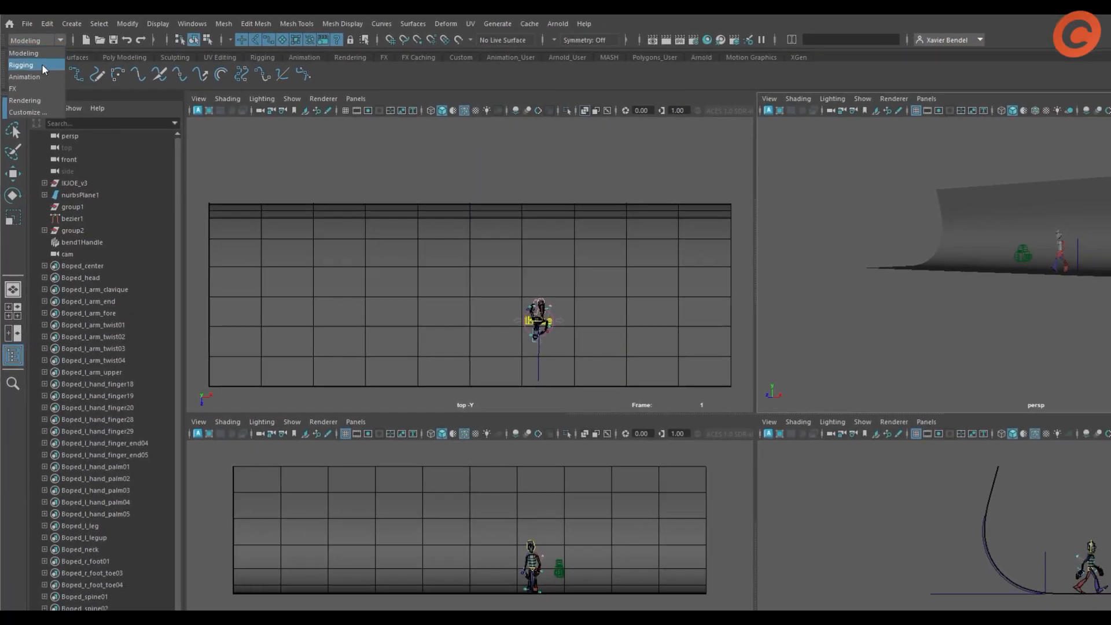
Switch the menu set to Animation and load the Animation workspace
left_click(41, 78)
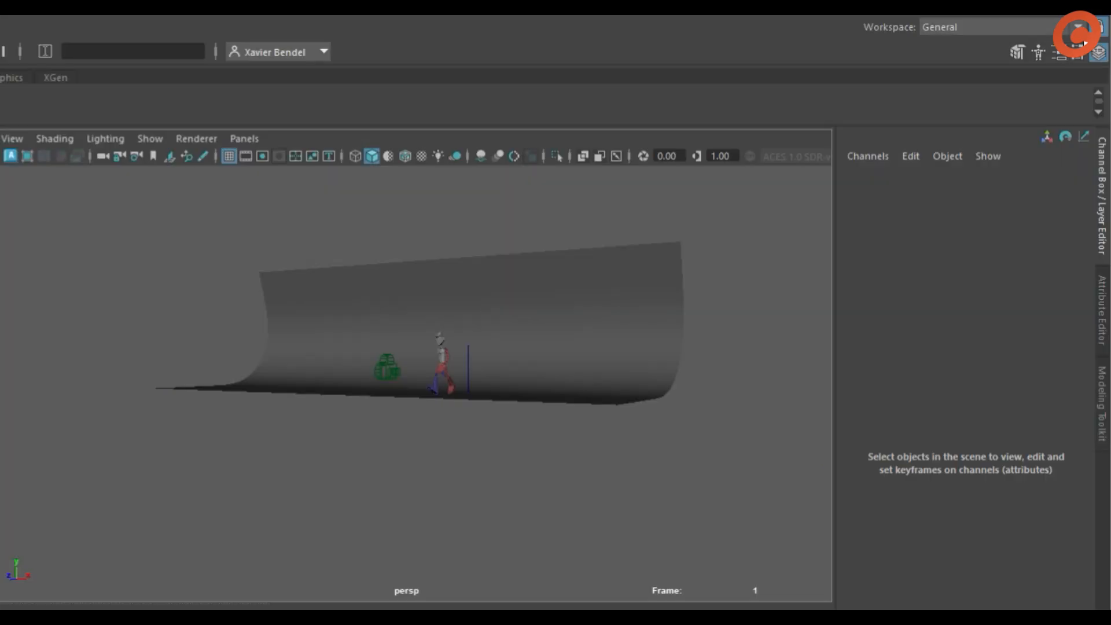
left_click(1079, 28)
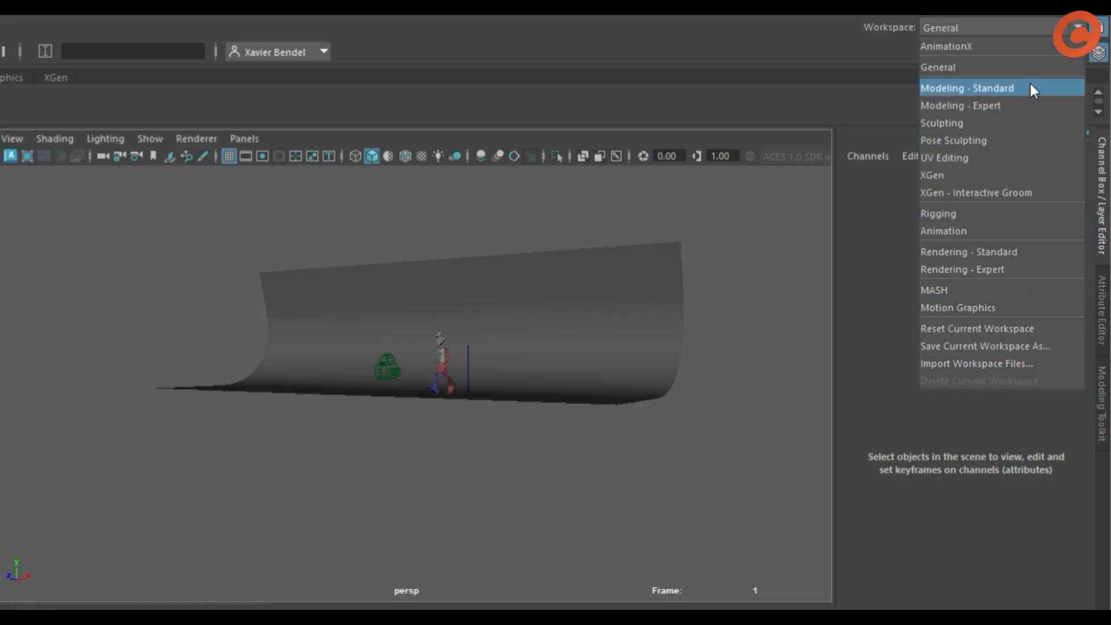
left_click(993, 229)
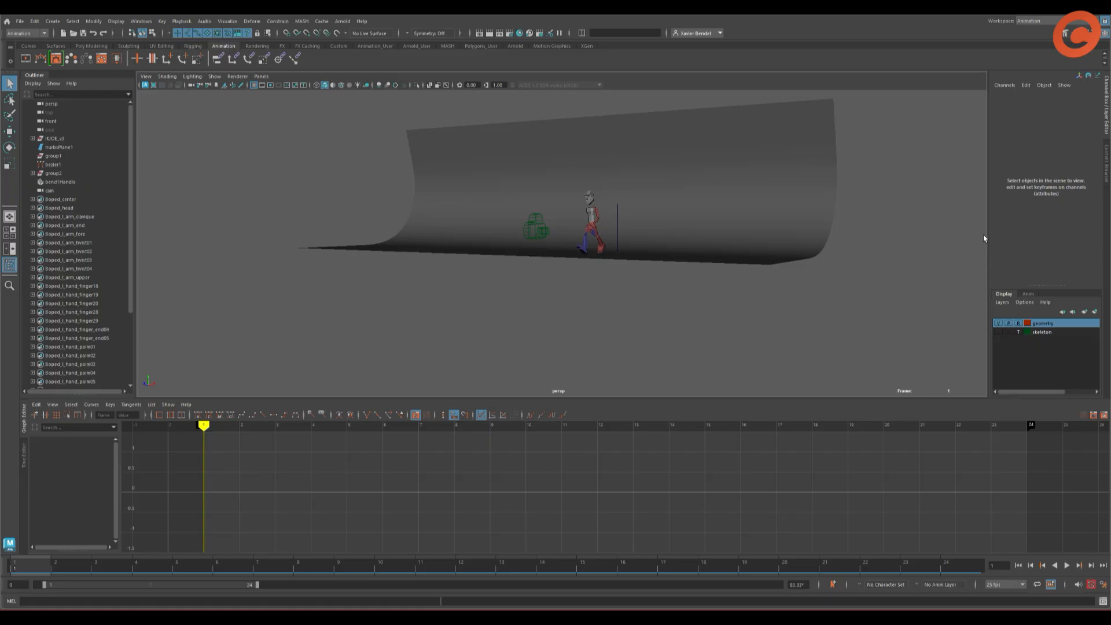
Select the scene camera, switch to the two-view layout and show the cam view in the viewport beside the perspective one
left_click_drag(585, 188, 538, 229, "alt")
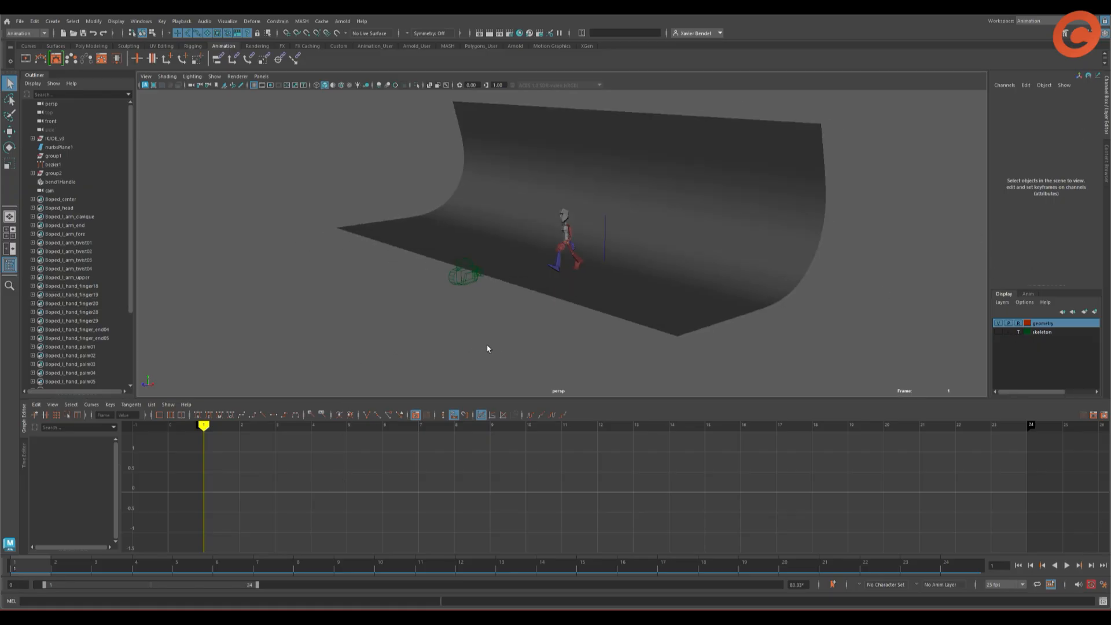
left_click_drag(533, 281, 559, 273, "alt")
left_click(560, 272)
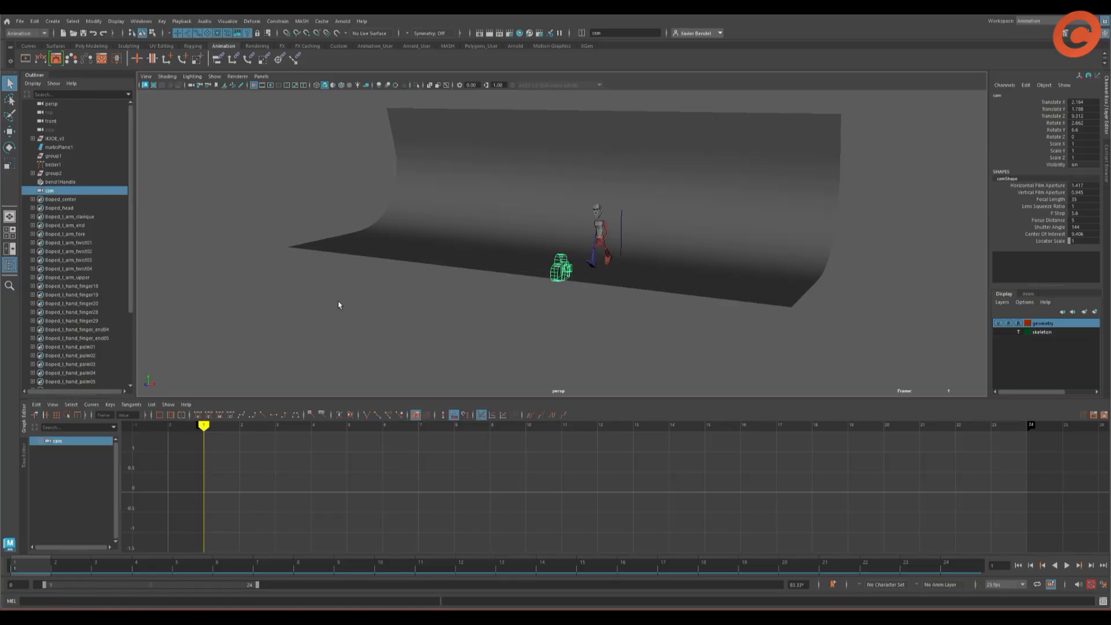
key("space")
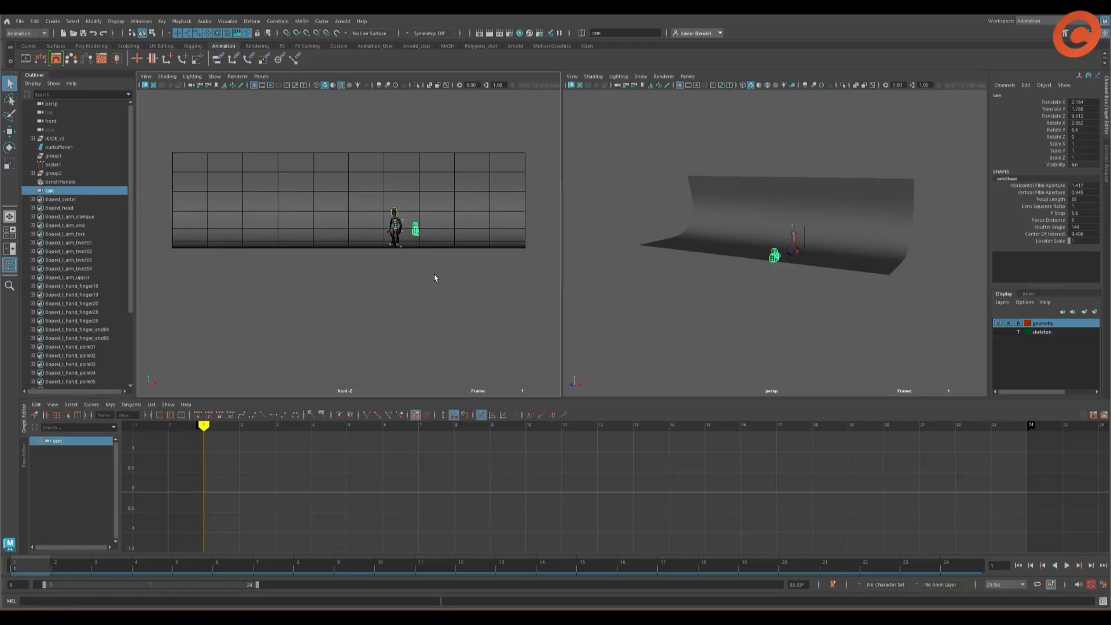
left_click(261, 76)
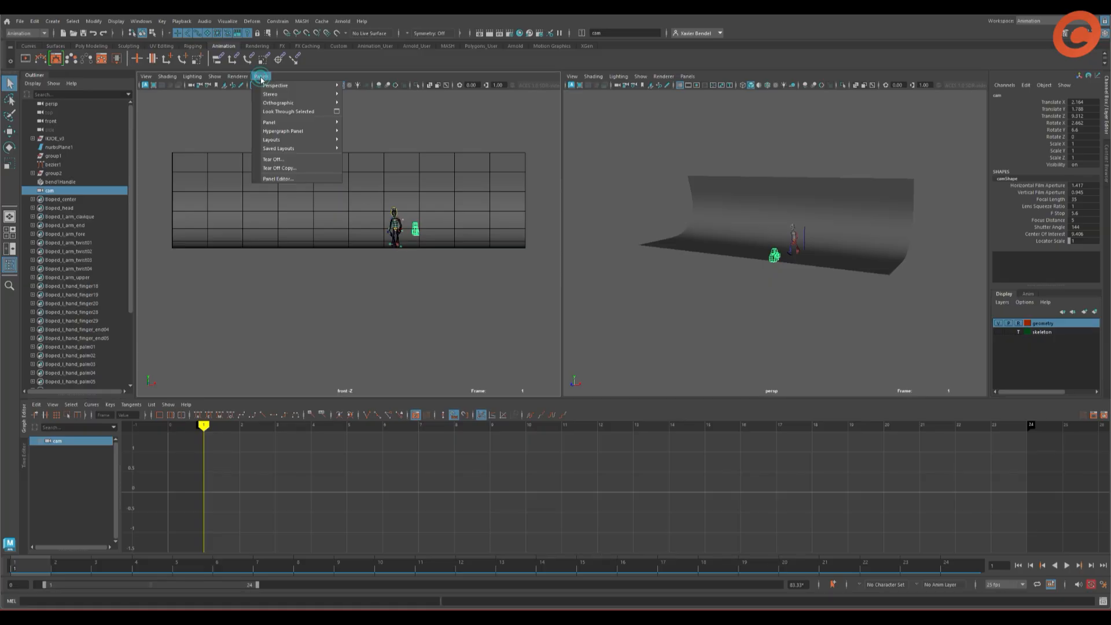
mouse_move(265, 87)
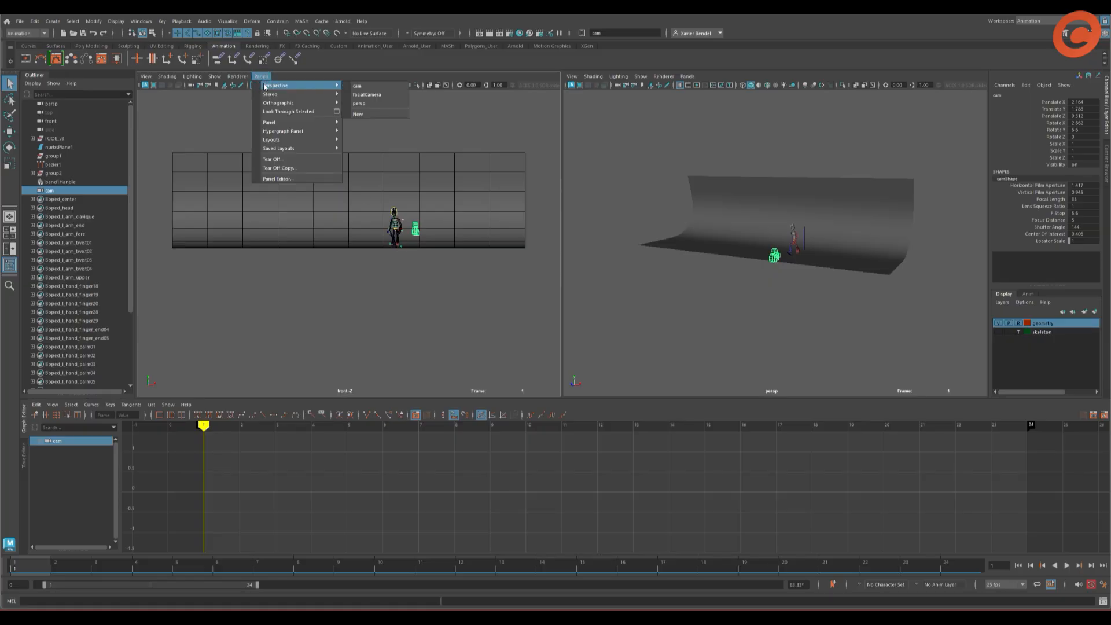
left_click(358, 86)
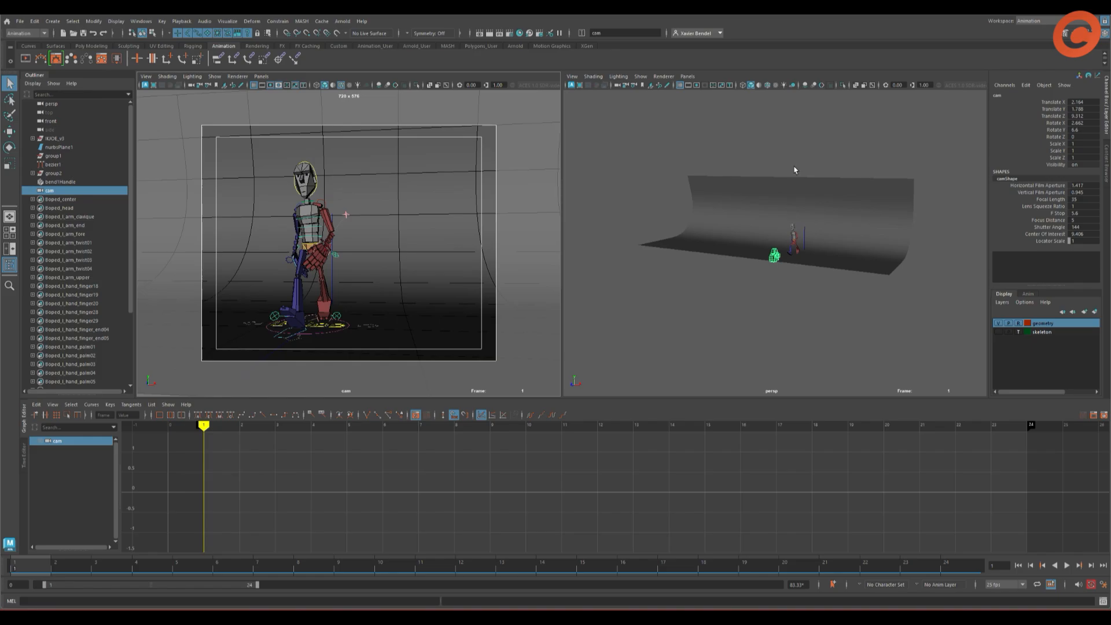
Keep the other viewport on the persp camera, frame the walking character closely there and deselect the camera
left_click(687, 76)
mouse_move(774, 90)
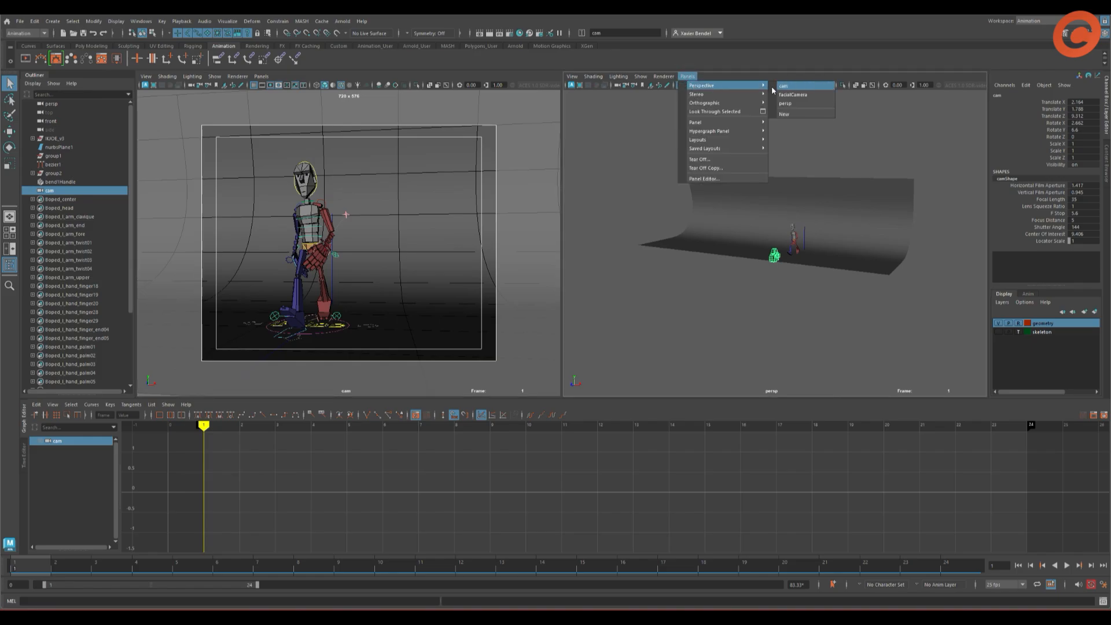
left_click(798, 103)
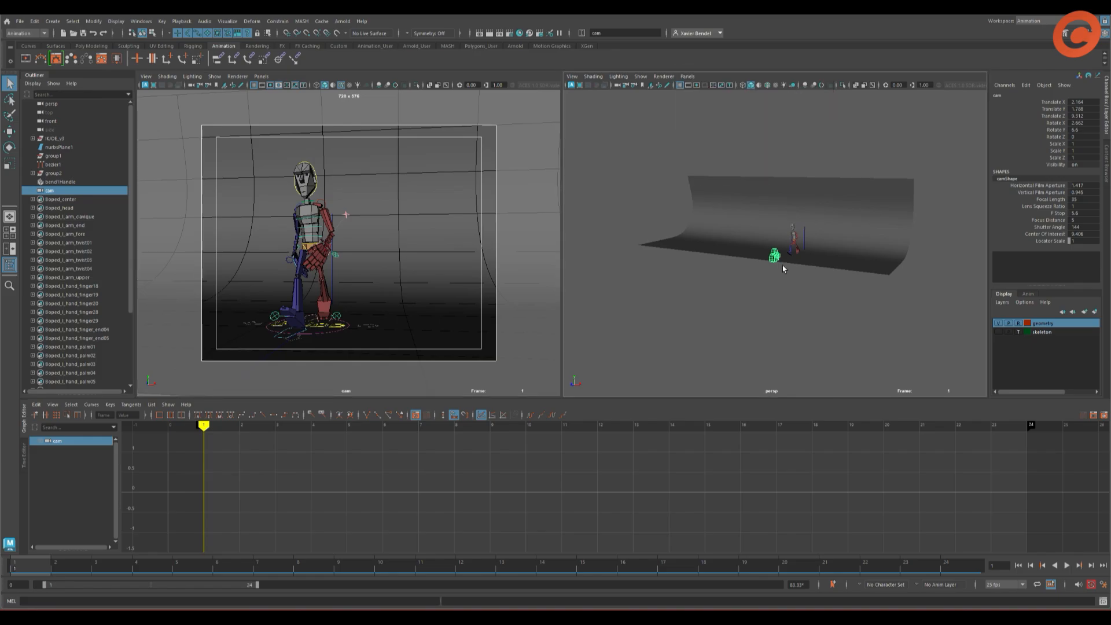
right_click_drag(785, 259, 998, 324, "alt")
middle_click_drag(933, 271, 821, 300, "alt")
left_click_drag(821, 300, 778, 299, "alt")
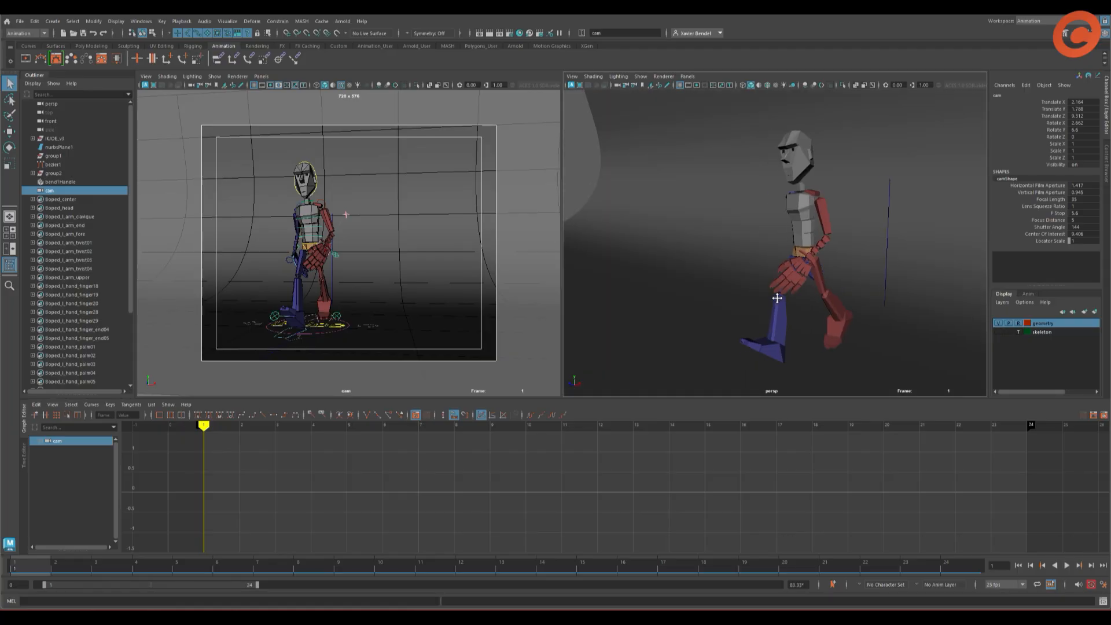
left_click(395, 250)
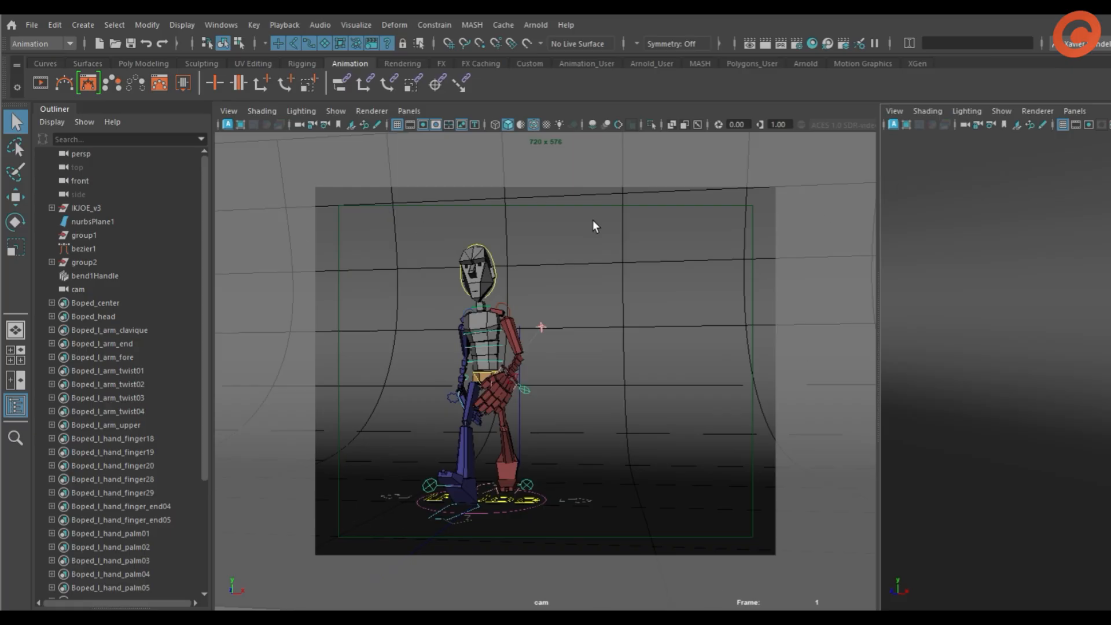
Toggle the cam view's resolution gate and gate mask off and back on
left_click(421, 125)
left_click(422, 126)
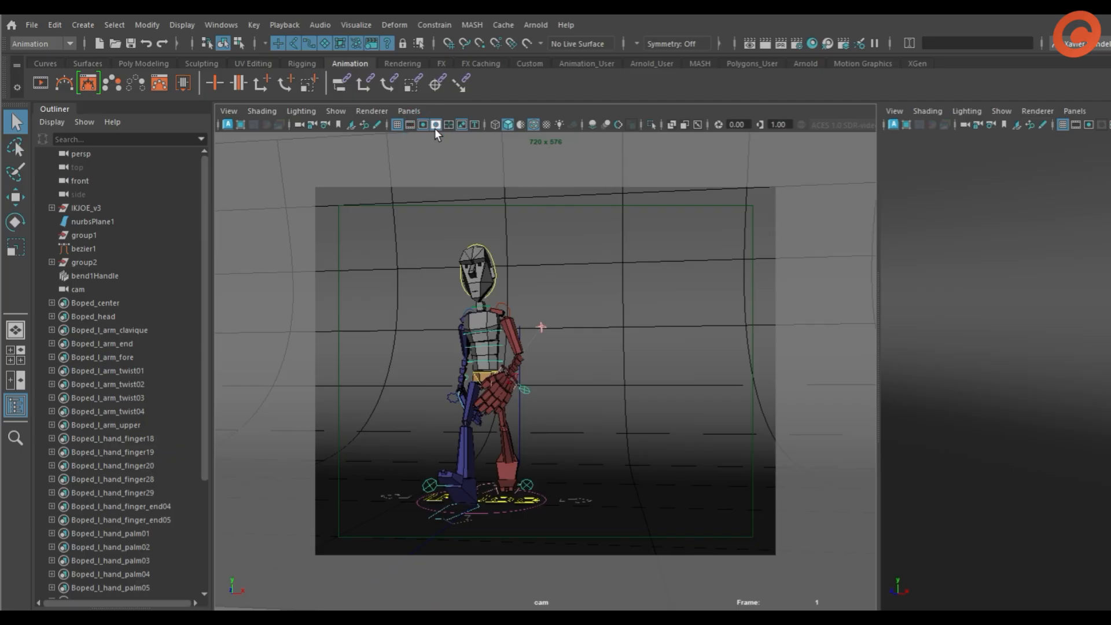
left_click(437, 124)
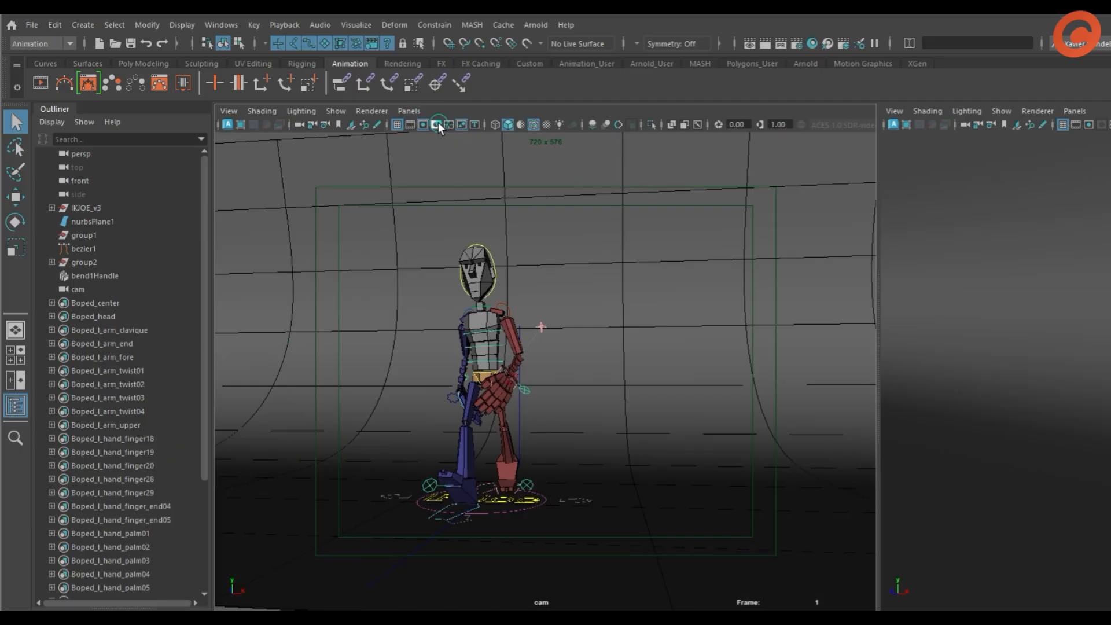
left_click(437, 124)
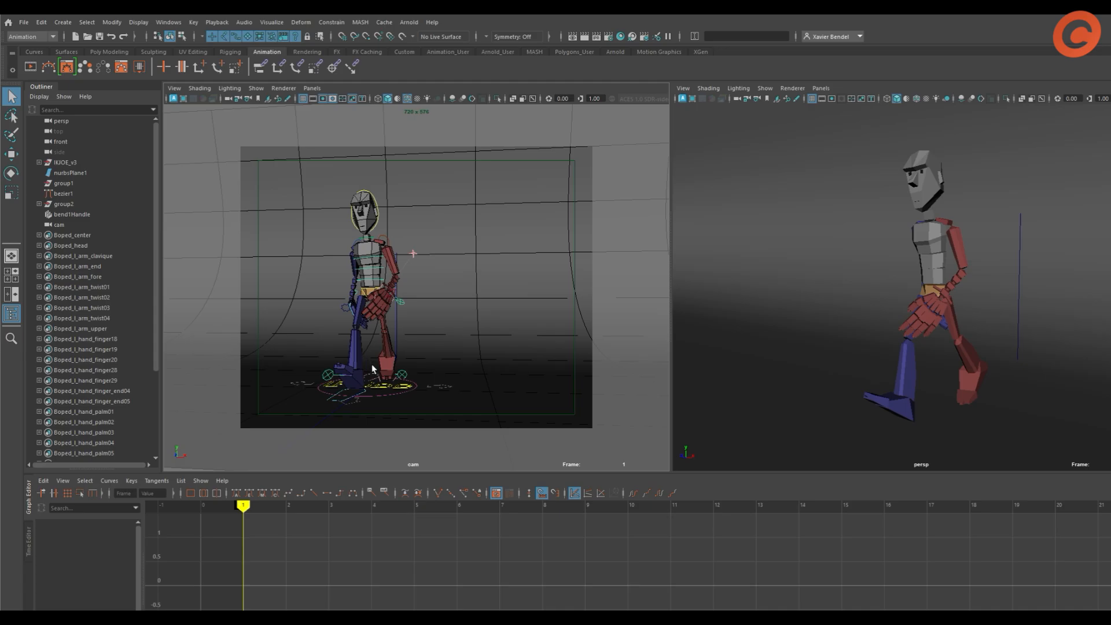
Hide the NURBS curves in the cam viewport and display them in the perspective viewport
left_click(256, 89)
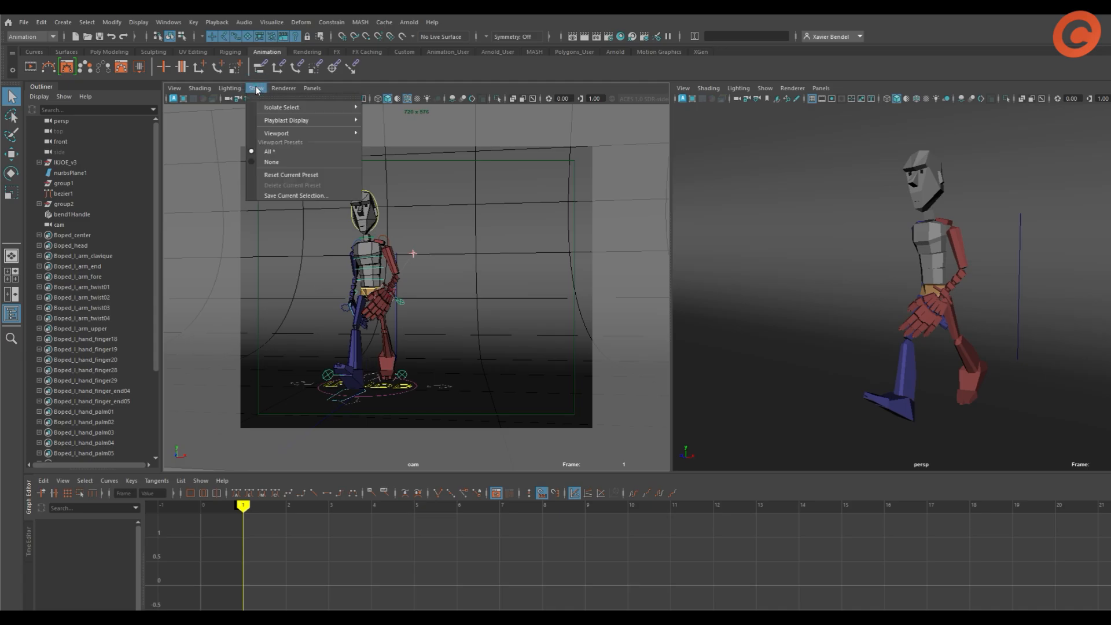
mouse_move(268, 135)
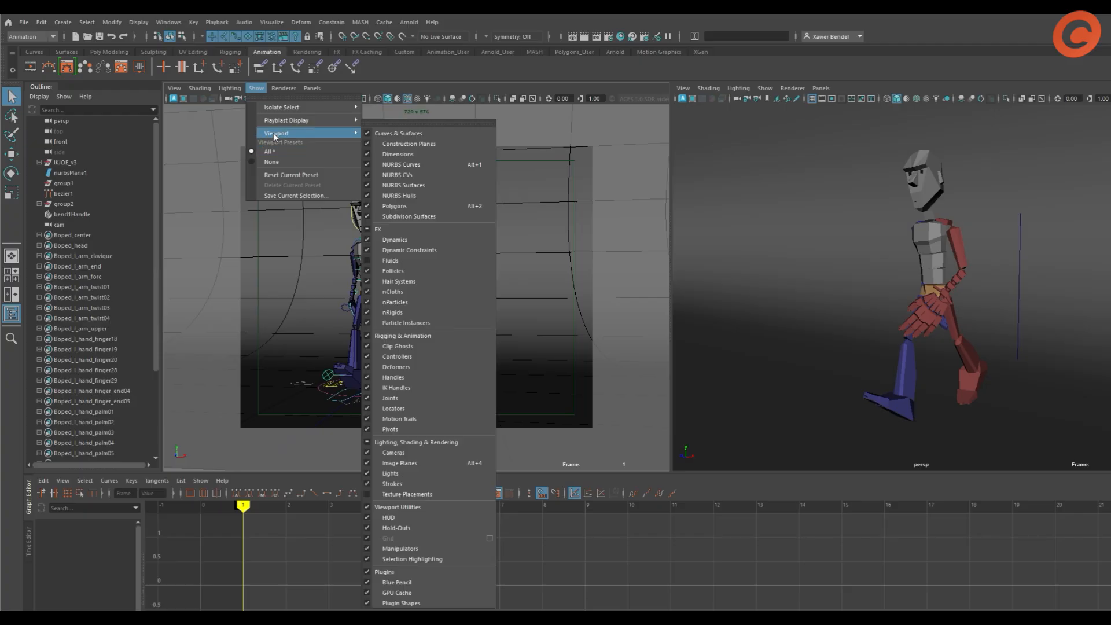
left_click(412, 165)
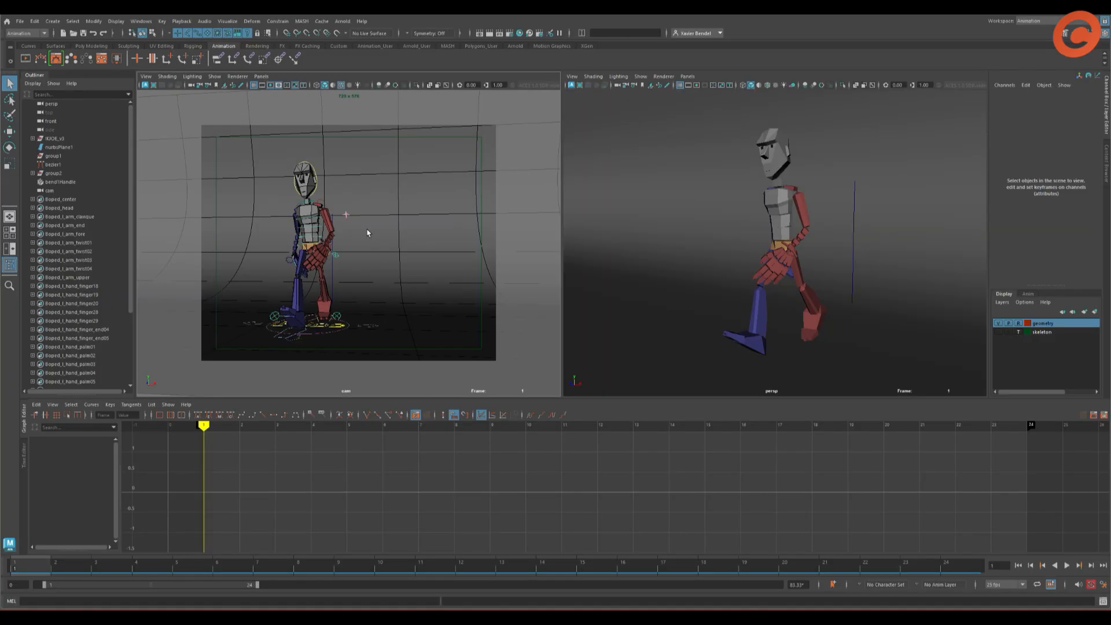
key("alt+1")
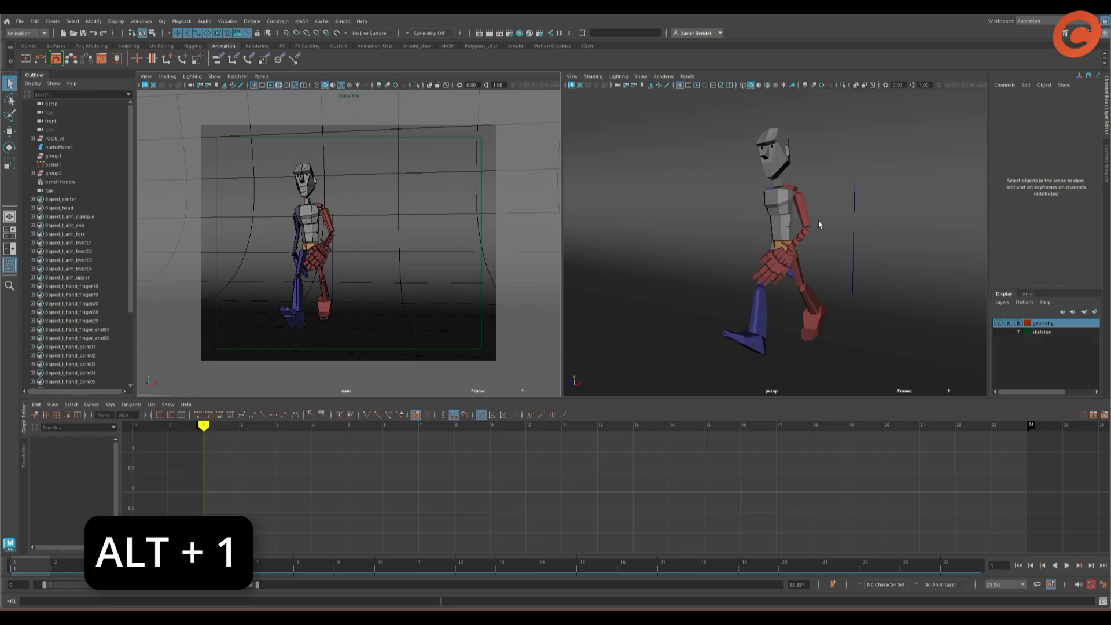
key("alt+1")
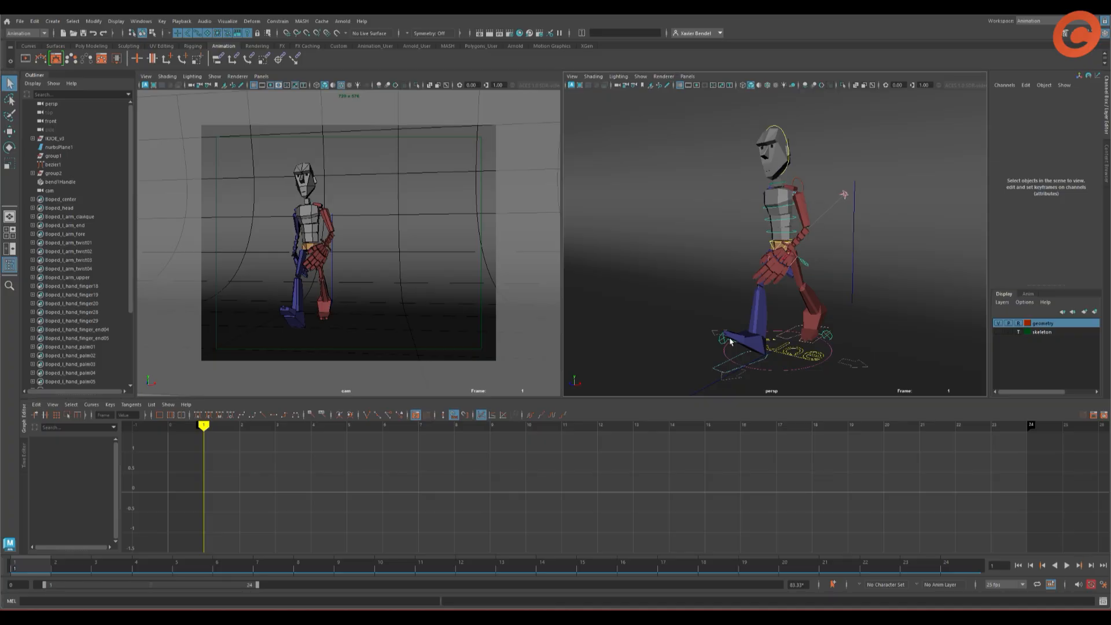
left_click_drag(731, 342, 767, 288, "alt")
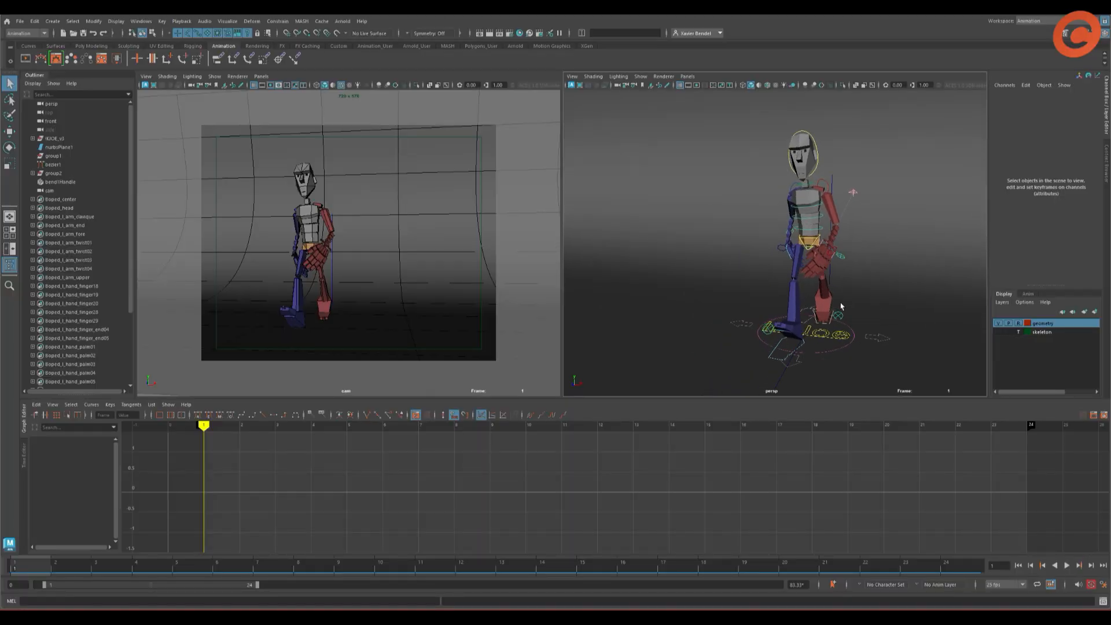
Select the clavicleCtrl_R control in the perspective view with the polygons temporarily hidden
key("alt+2")
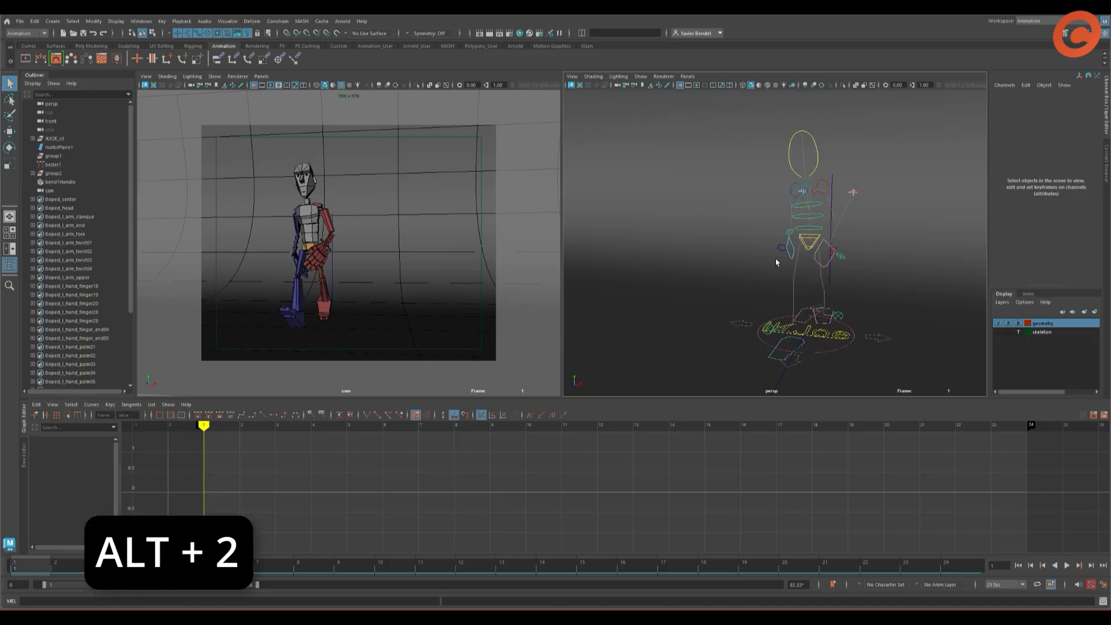
mouse_move(777, 262)
left_mouse_down("alt")
mouse_move(744, 235)
mouse_move(782, 257)
left_mouse_up("alt")
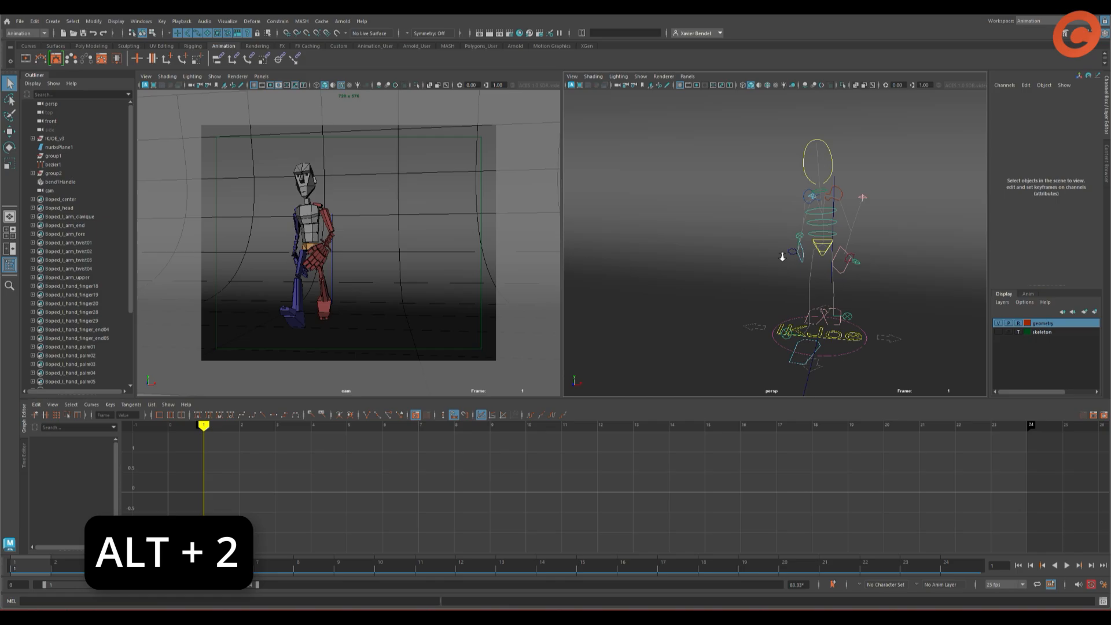
right_click_drag(782, 257, 913, 280, "alt")
middle_click_drag(832, 226, 743, 267, "alt")
scroll(743, 266, "down", 3)
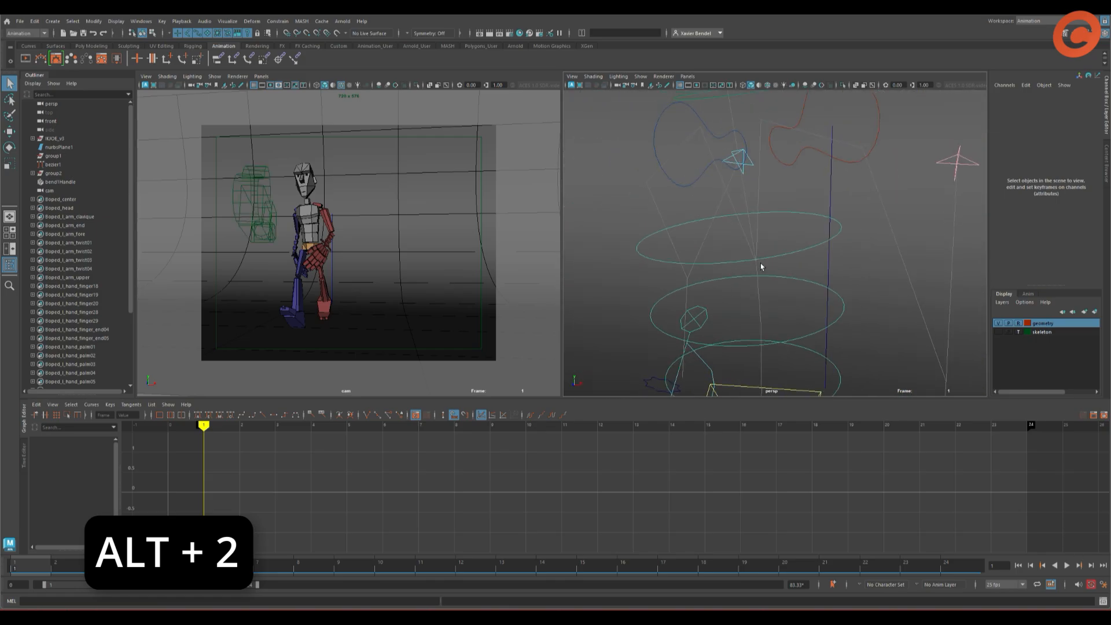
left_click(658, 141)
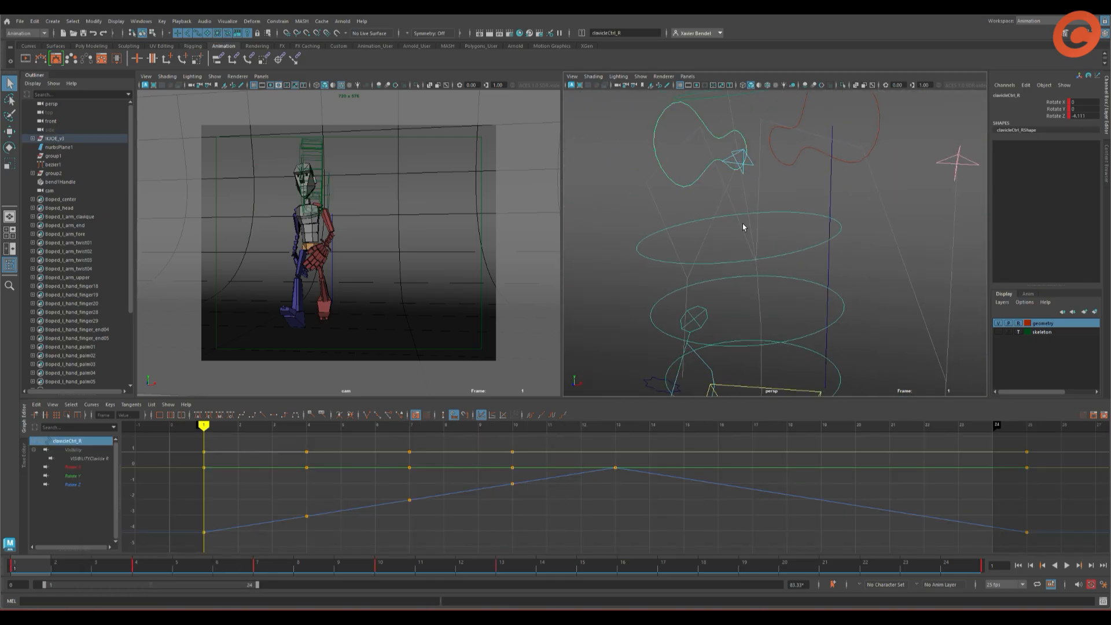
mouse_move(740, 213)
right_mouse_down("alt")
mouse_move(762, 179)
mouse_move(772, 182)
mouse_move(698, 176)
right_mouse_up("alt")
left_click_drag(698, 176, 698, 214, "alt")
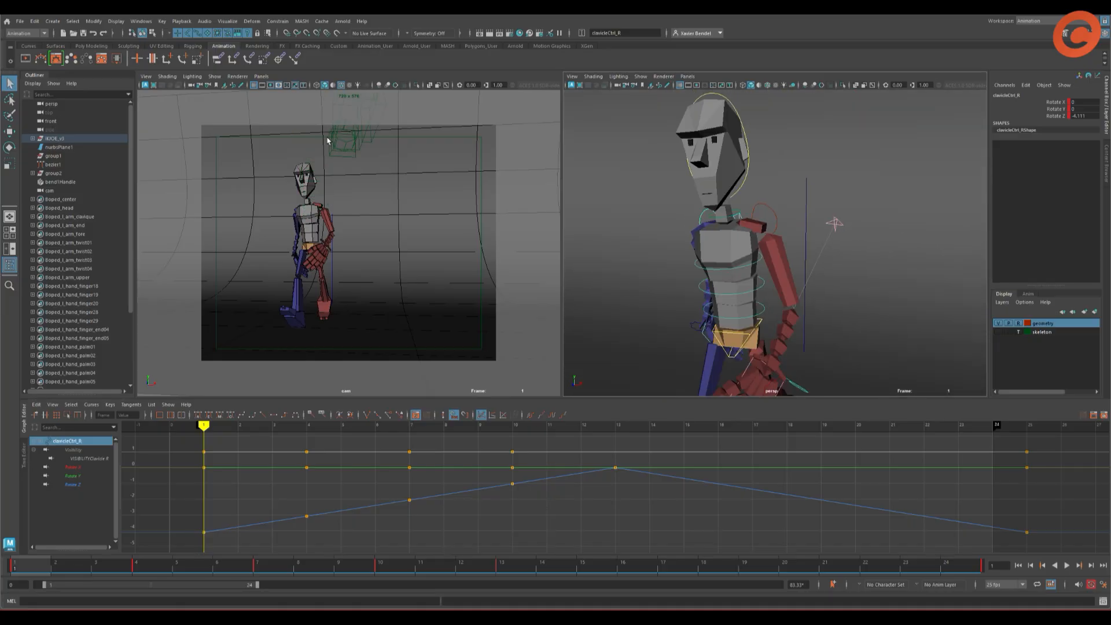
Turn off wireframe on shaded in the cam viewport and hide cameras there
left_click(341, 85)
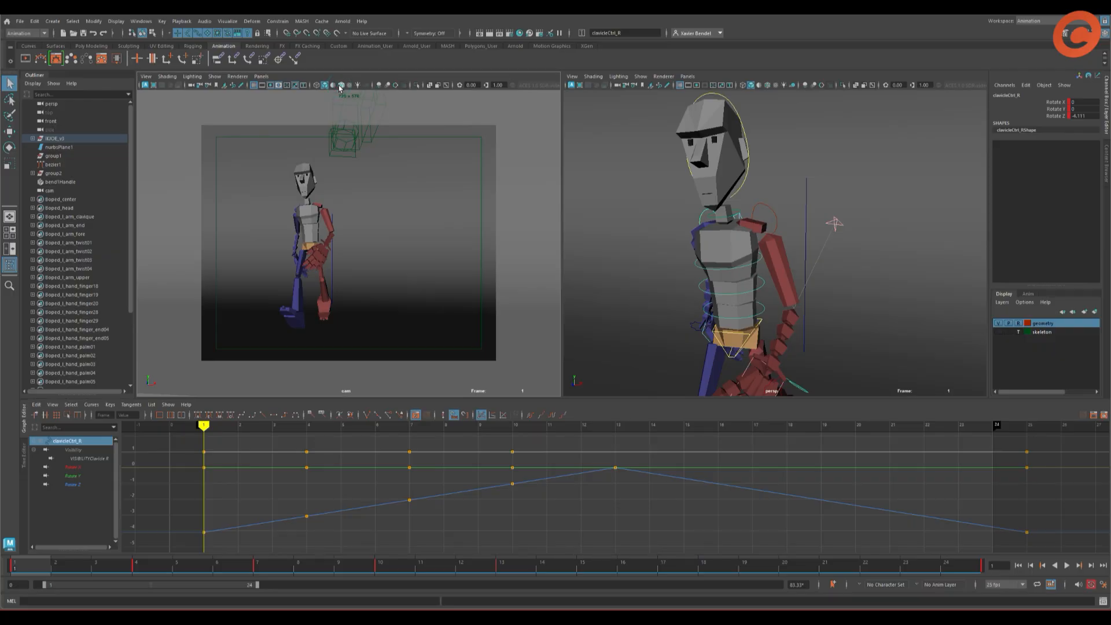
left_click(210, 77)
mouse_move(278, 114)
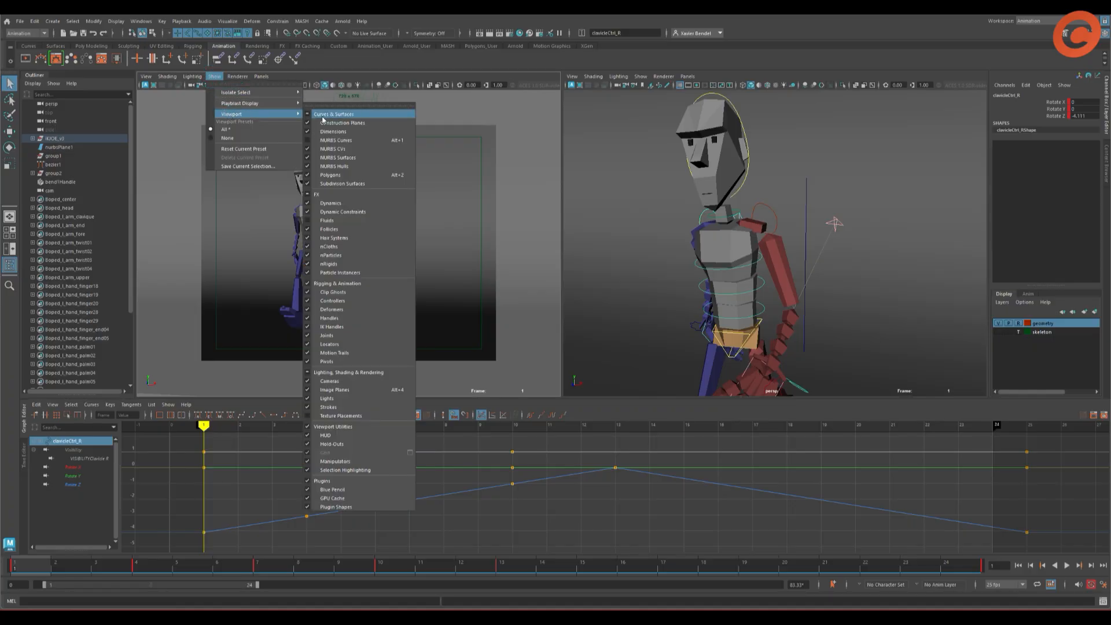
left_click(310, 381)
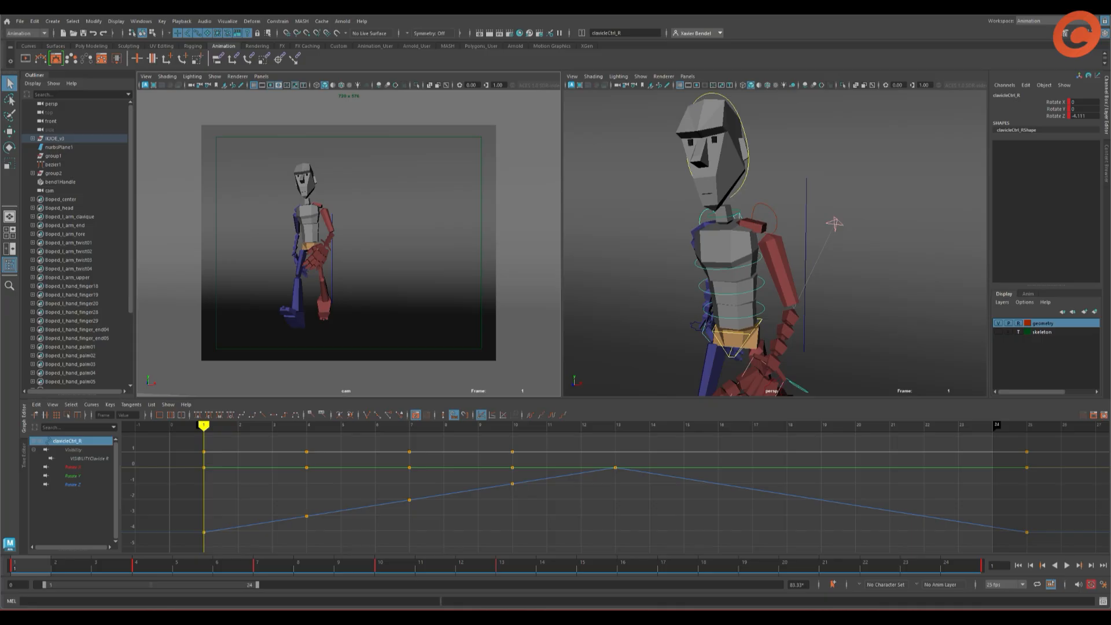
Collapse the Graph Editor and hide the Outliner to enlarge both viewports
double_click(23, 421)
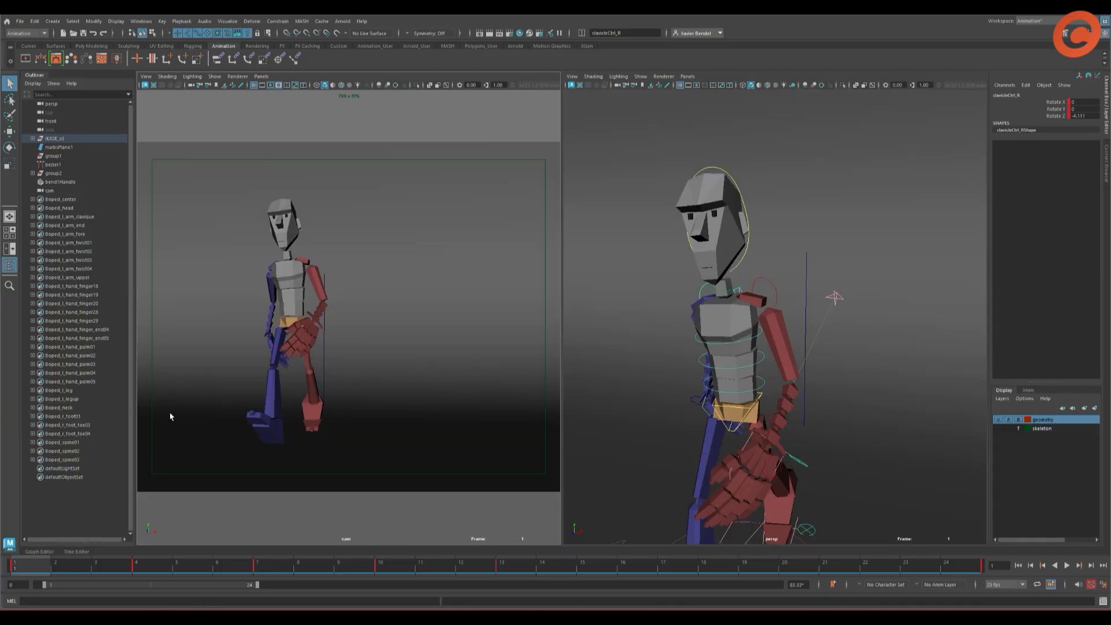
left_click(8, 266)
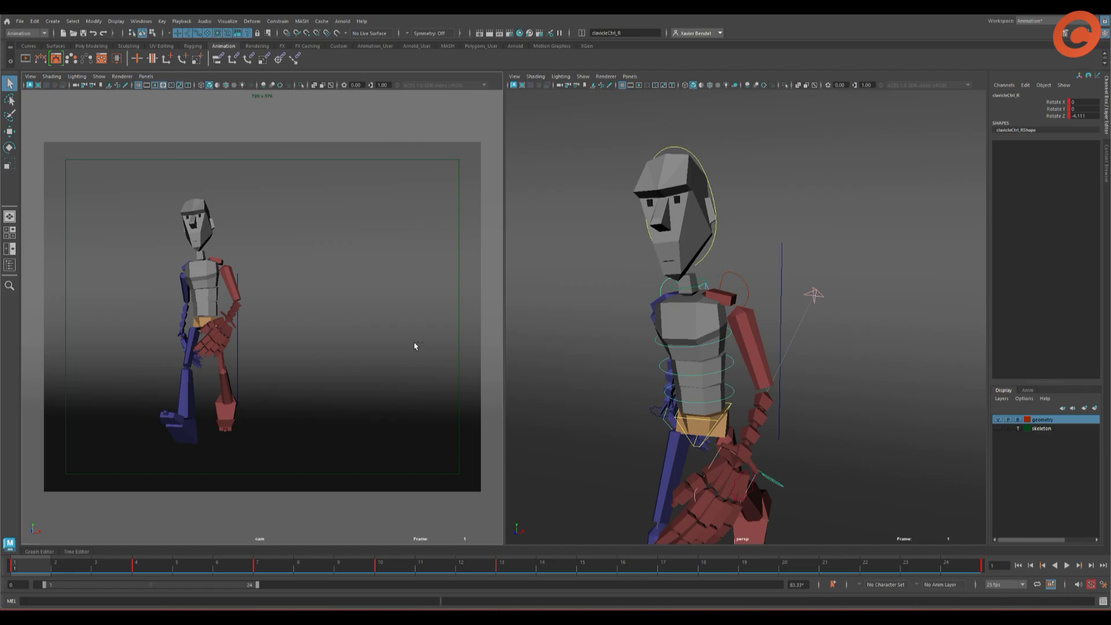
Examine the whole character in the perspective view in full-screen mode, then return to the standard view
key("ctrl+space")
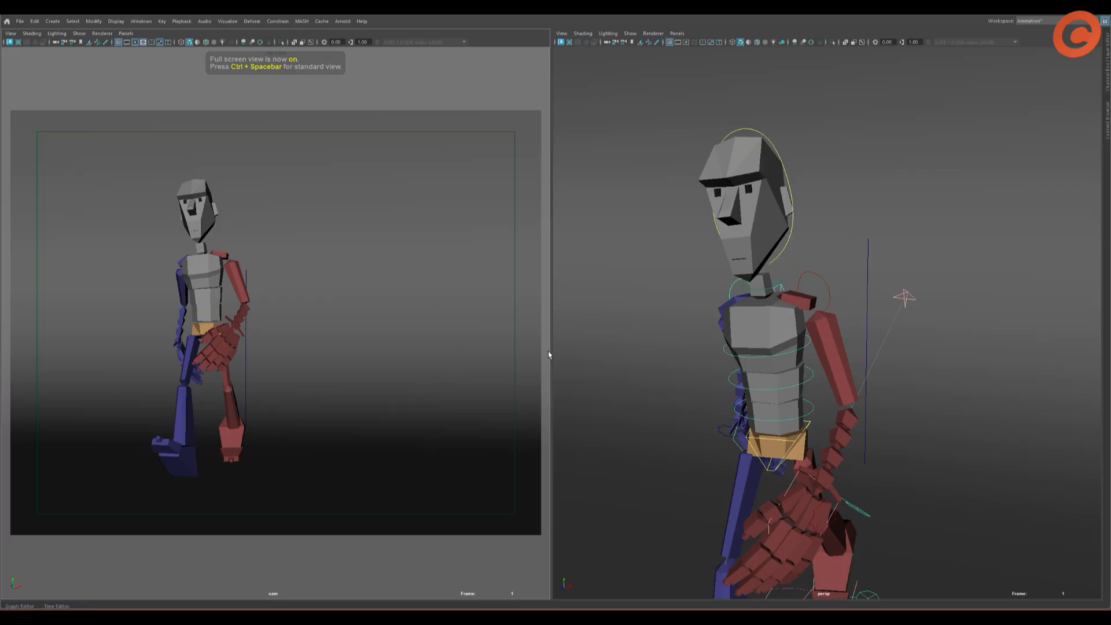
middle_click_drag(747, 339, 763, 284, "alt")
left_click_drag(837, 368, 694, 444, "alt")
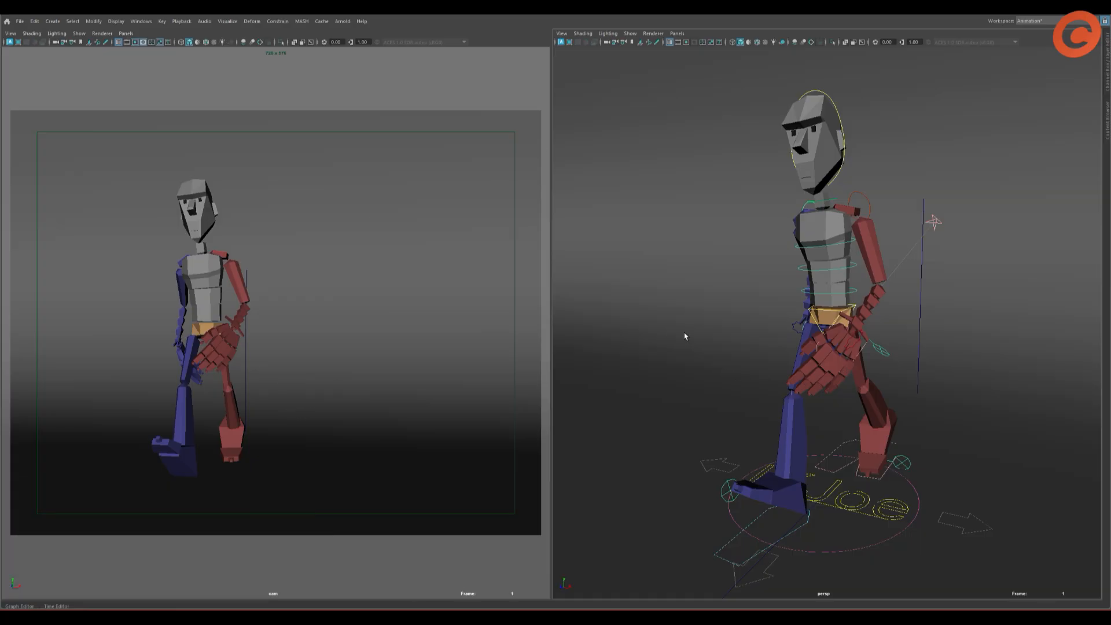
key("ctrl+space")
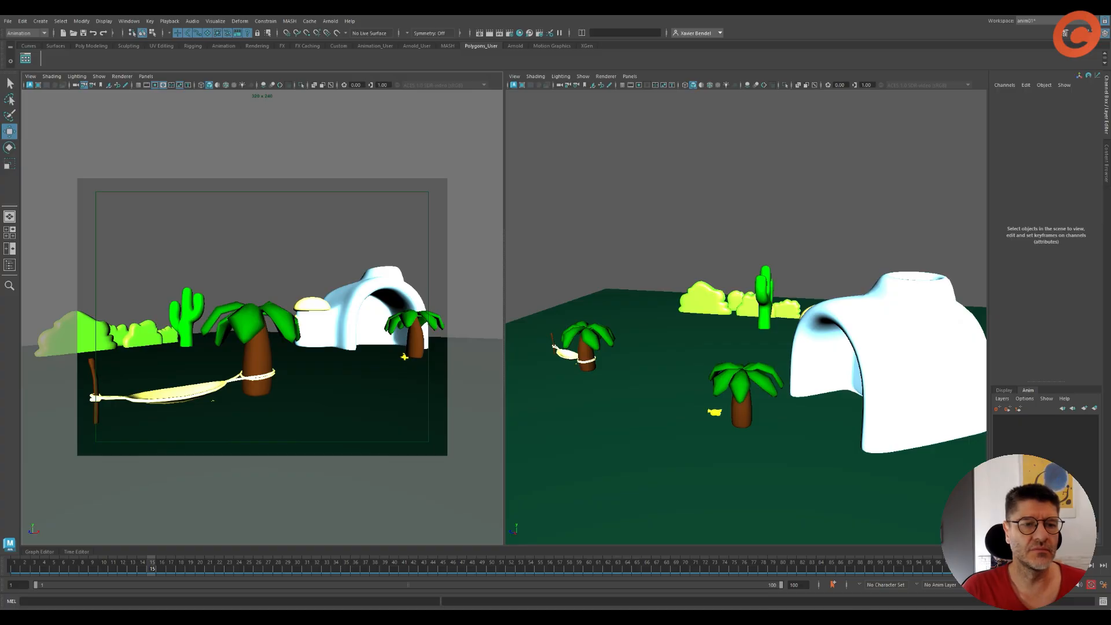
Switch the cam viewport to flat lighting and turn on screen-space ambient occlusion
left_click(52, 77)
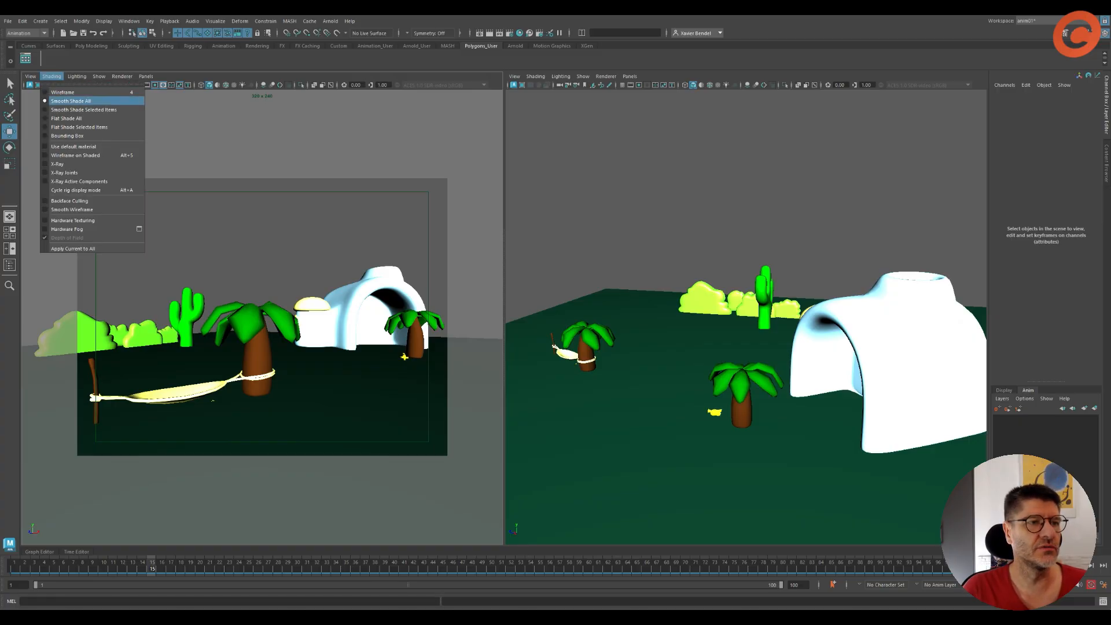
mouse_move(77, 77)
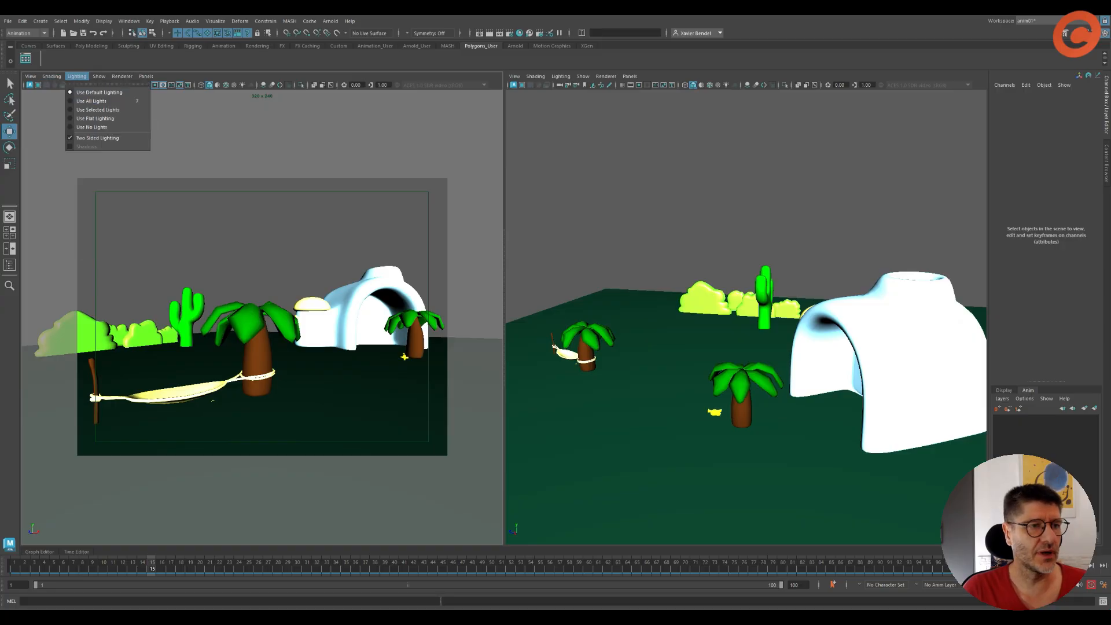
left_click(95, 118)
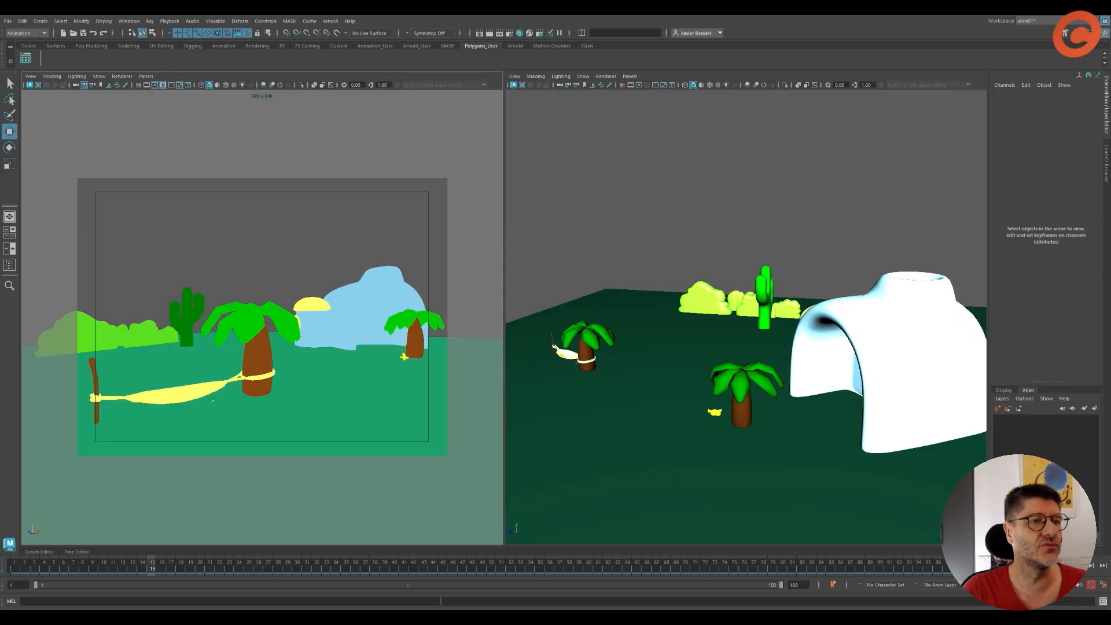
left_click(263, 85)
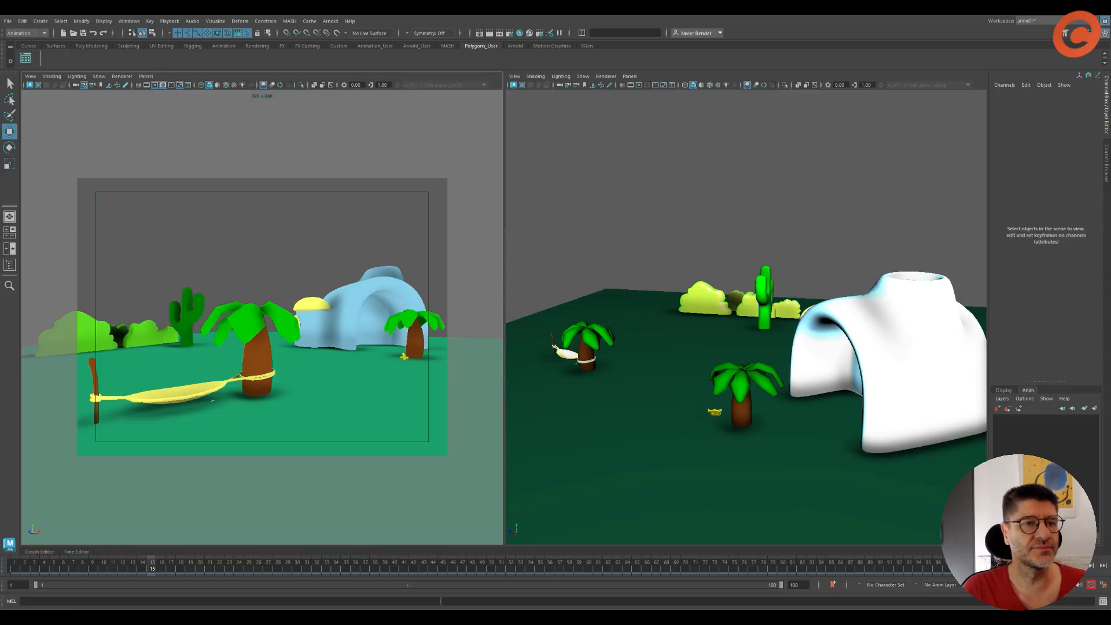
Load the Default Settings preset in the cam viewport's Viewport 2.0 renderer settings and enable screen-space ambient occlusion
left_click(122, 75)
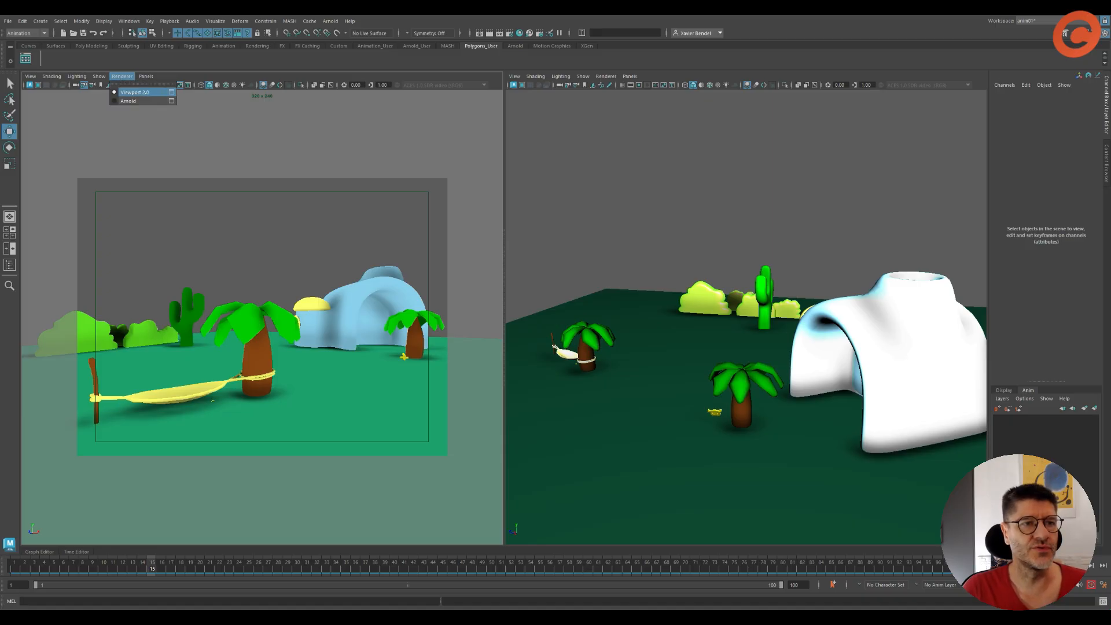
left_click(171, 92)
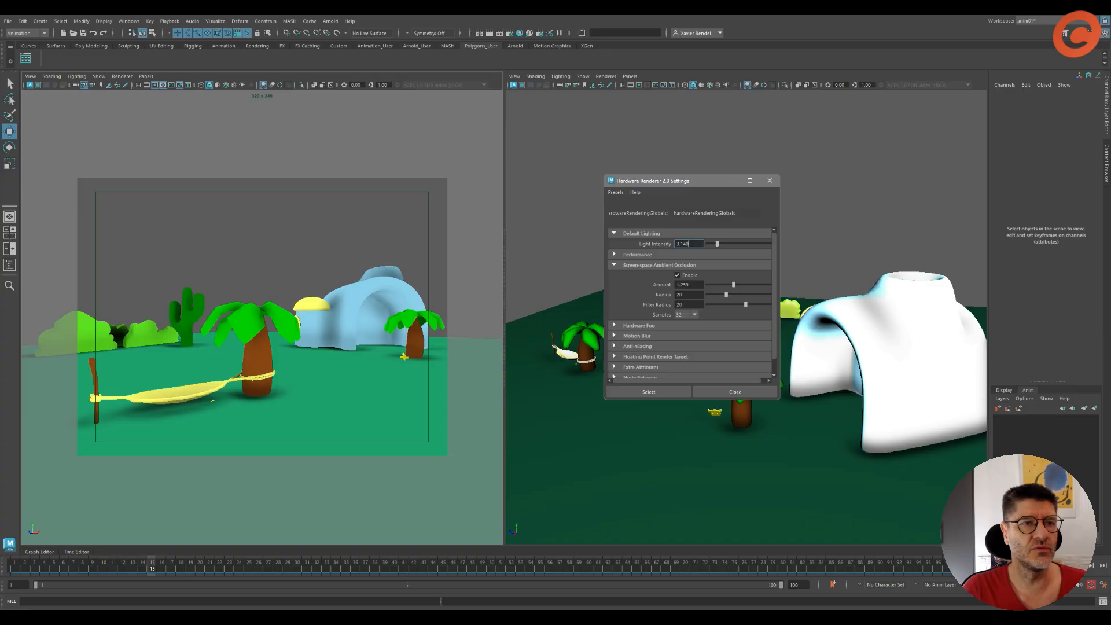
left_click(615, 192)
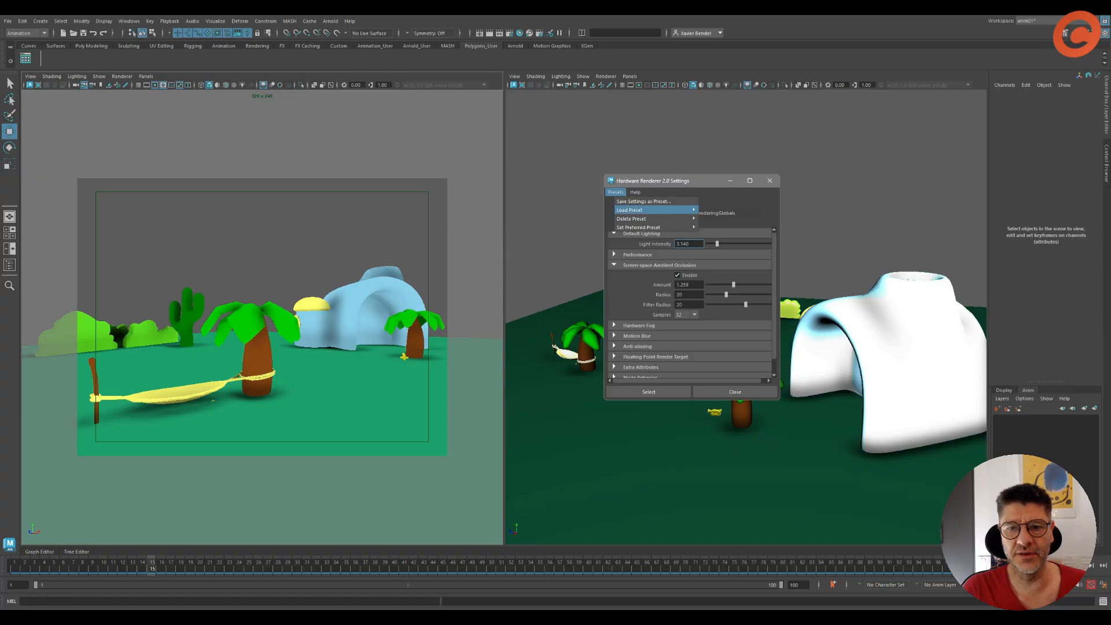
mouse_move(648, 210)
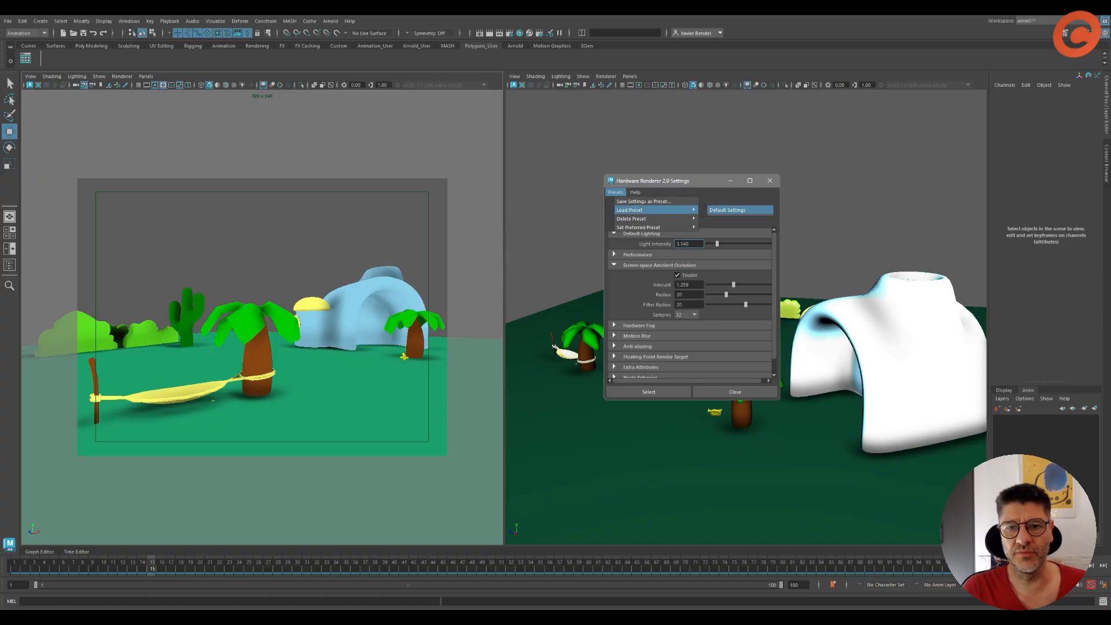
left_click(728, 210)
left_click(677, 275)
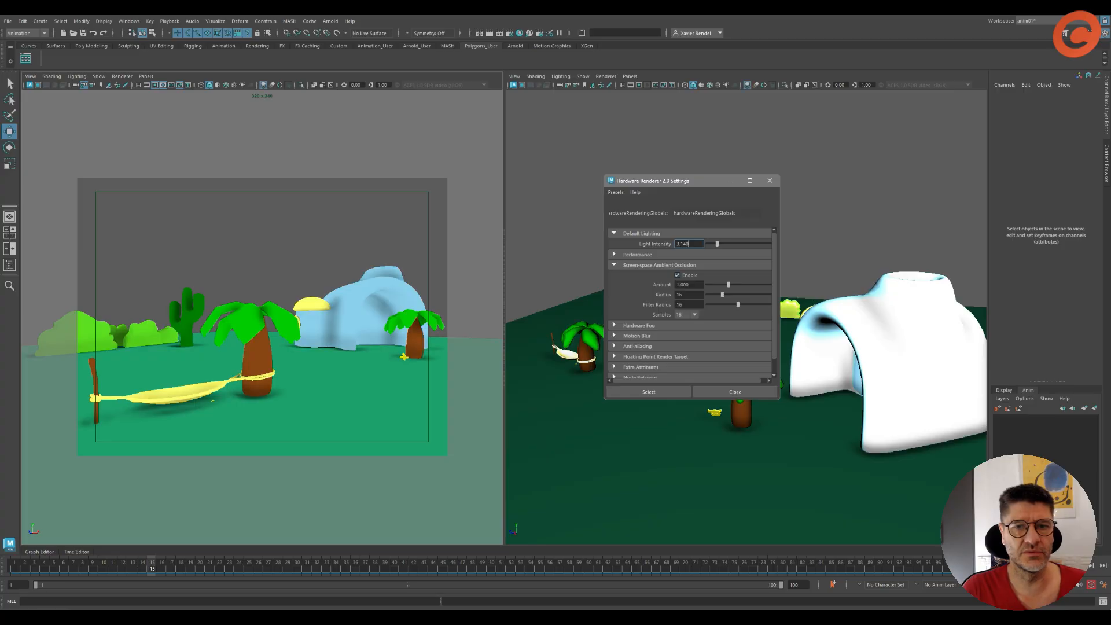
Set the ambient occlusion amount to 1.1
left_click(689, 285)
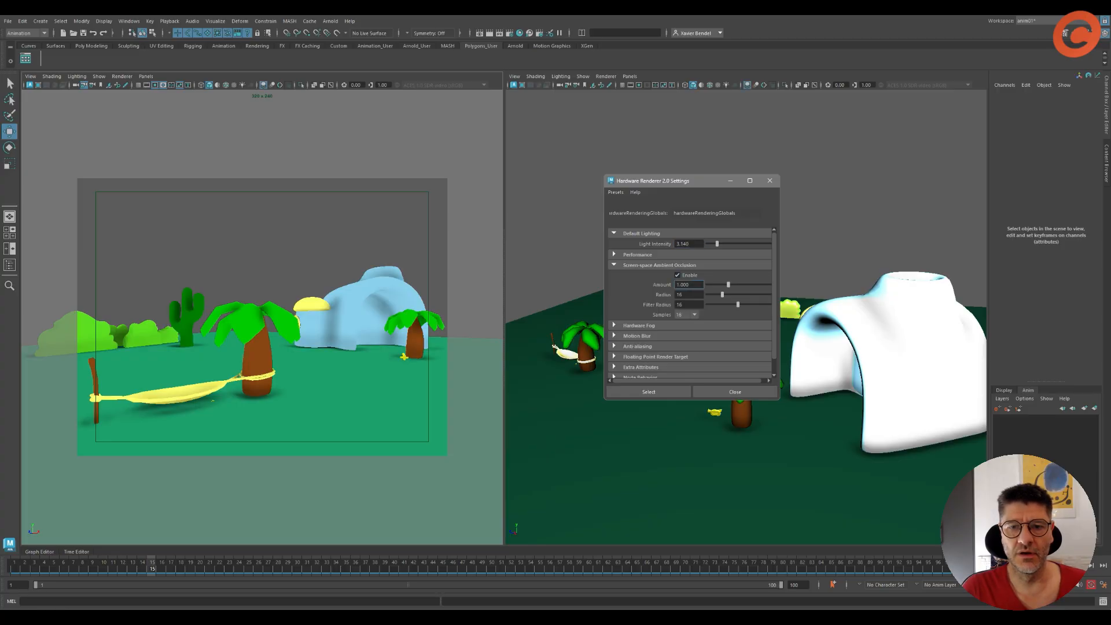
left_click_drag(729, 285, 738, 285)
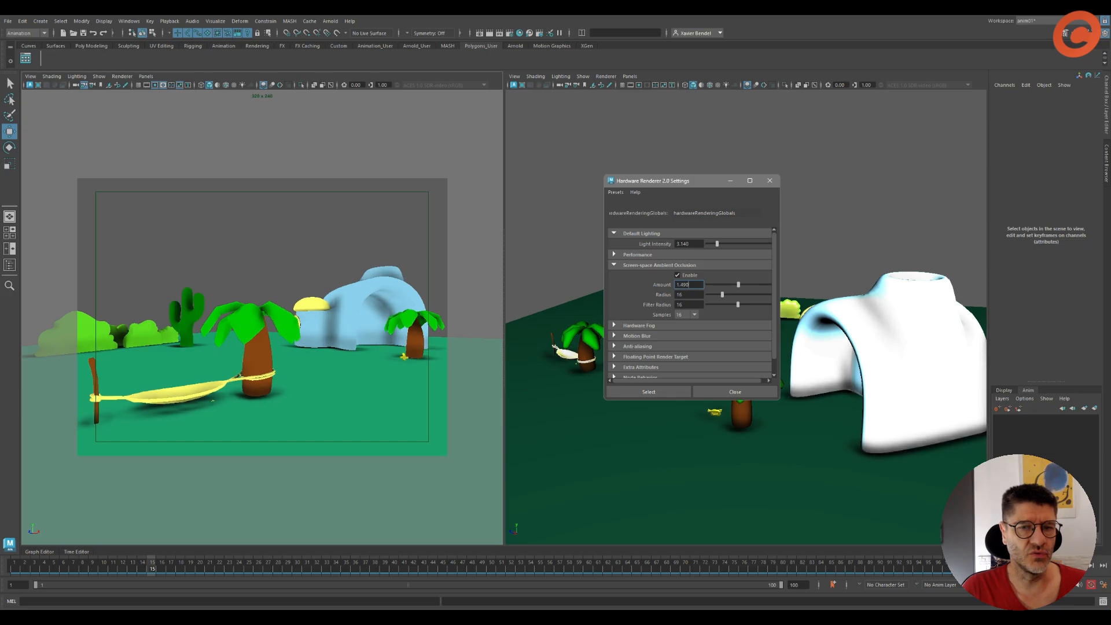
type("1")
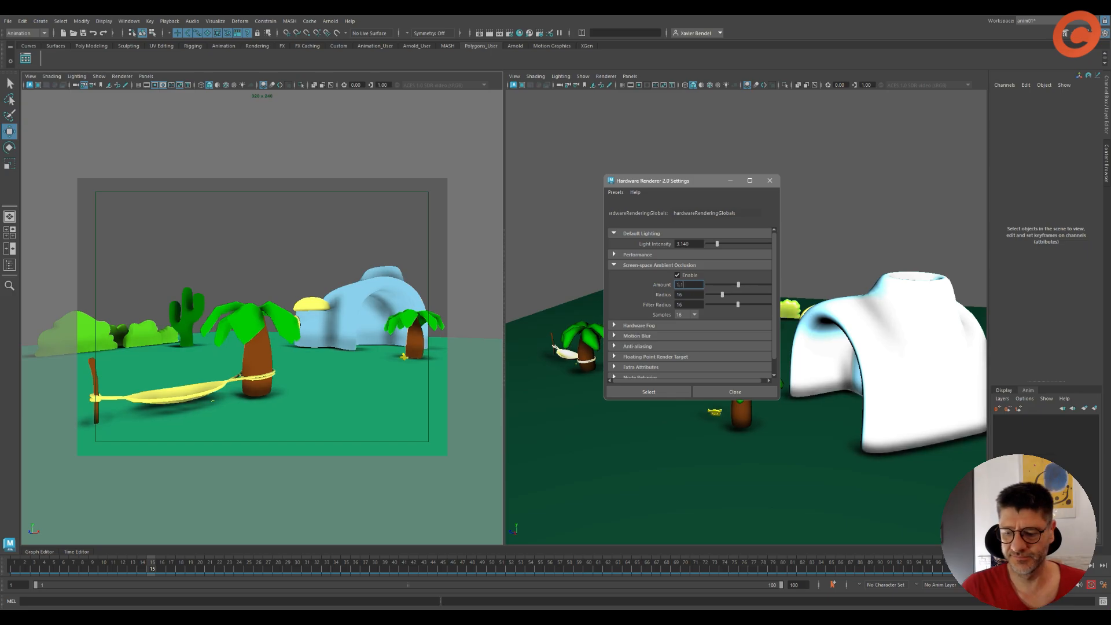
type(".1")
key("Return")
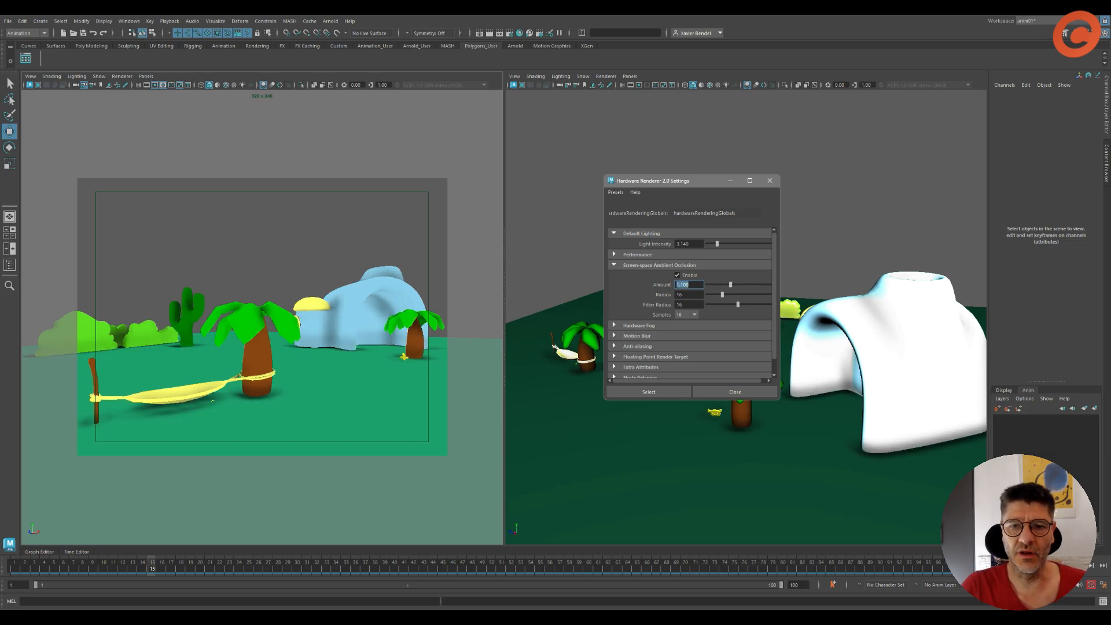
Set both the ambient occlusion radius and filter radius to 20
left_click_drag(722, 294, 727, 294)
key("Tab")
type("20")
key("Return")
key("Tab")
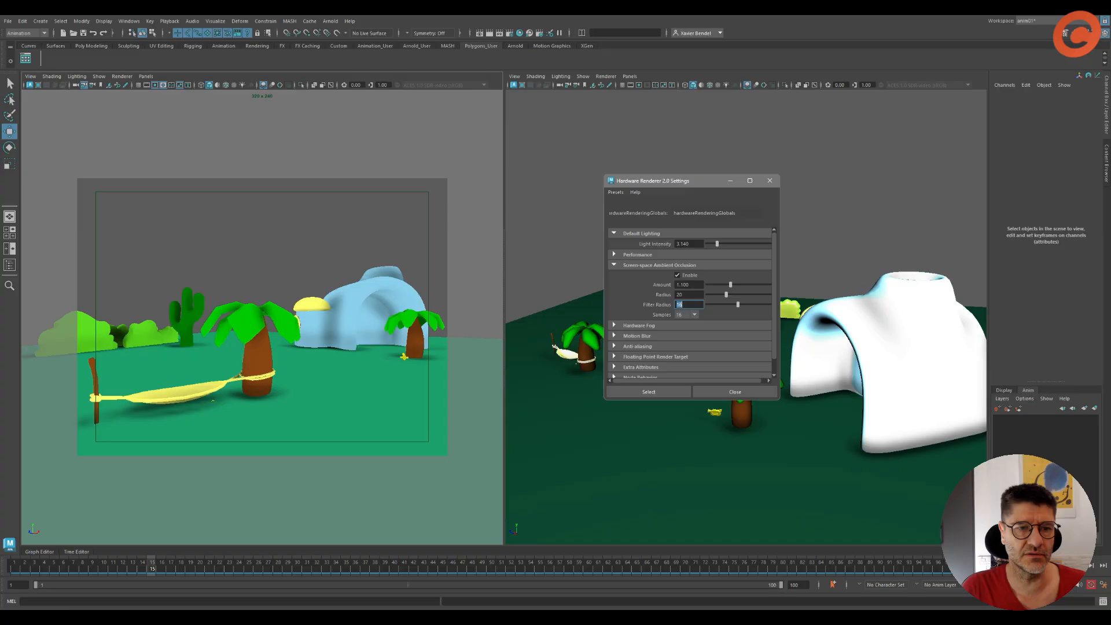
type("20")
key("Return")
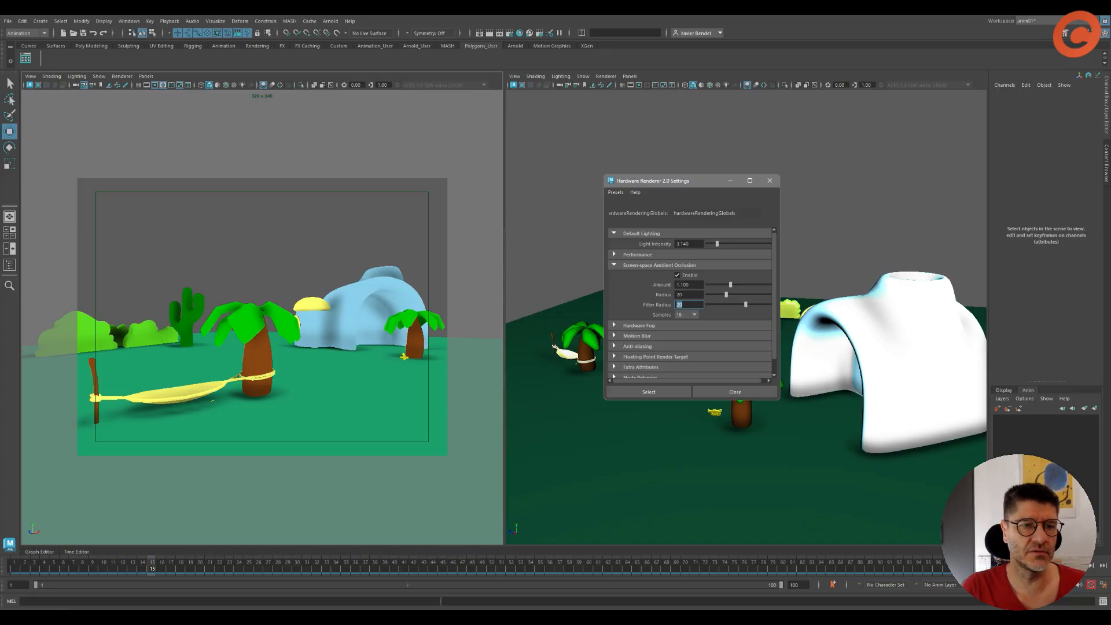
Set the ambient occlusion samples to 32, close the renderer settings and turn on multisample anti-aliasing
left_click(688, 315)
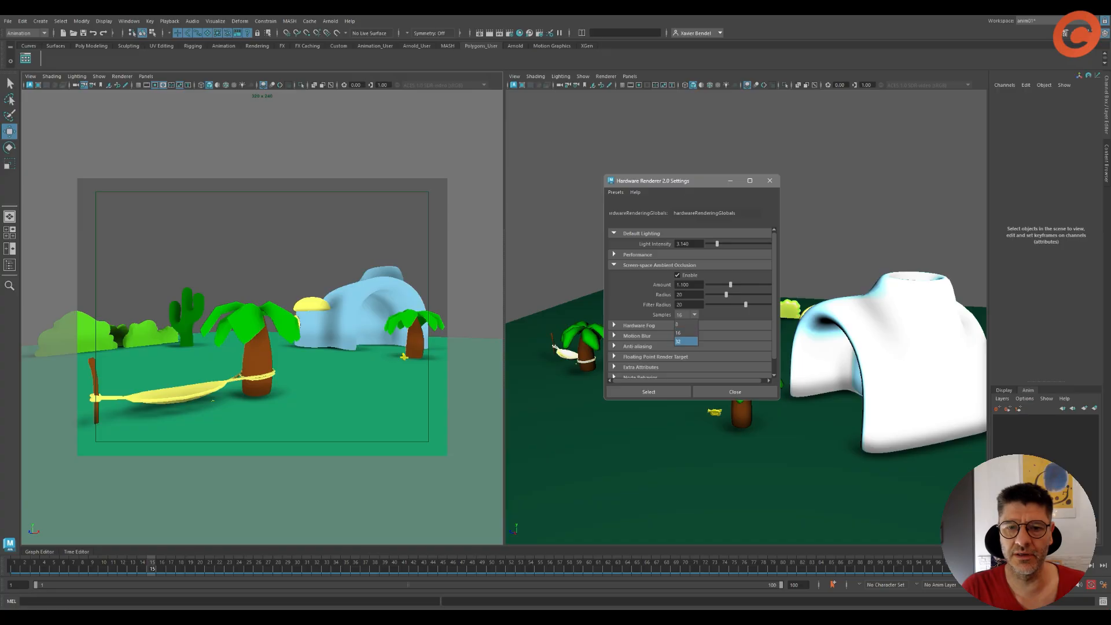
left_click(686, 341)
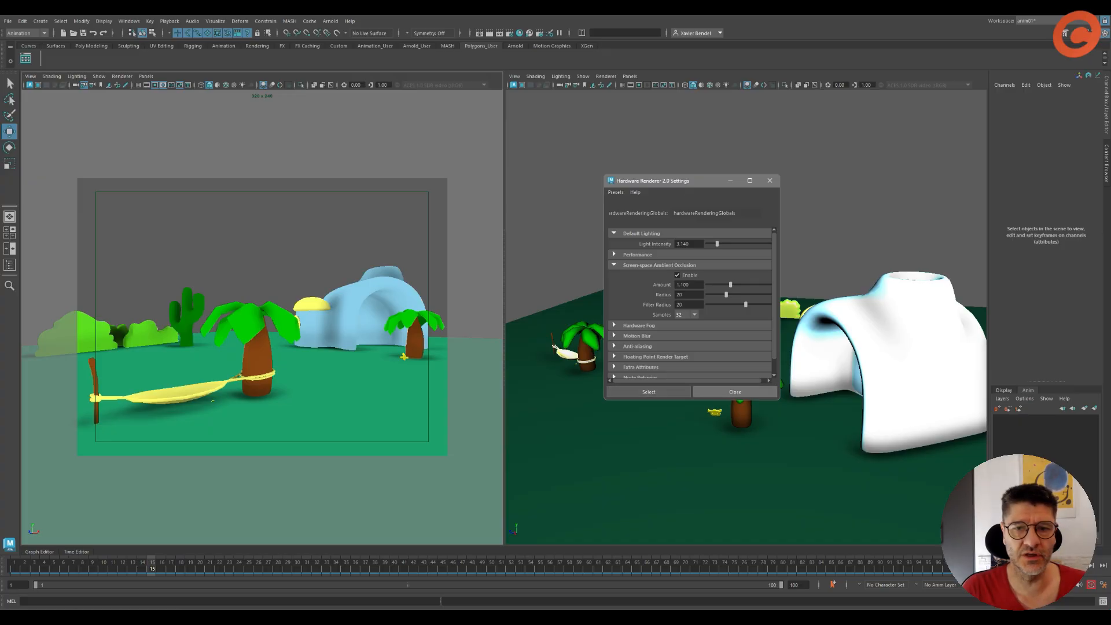
left_click(735, 392)
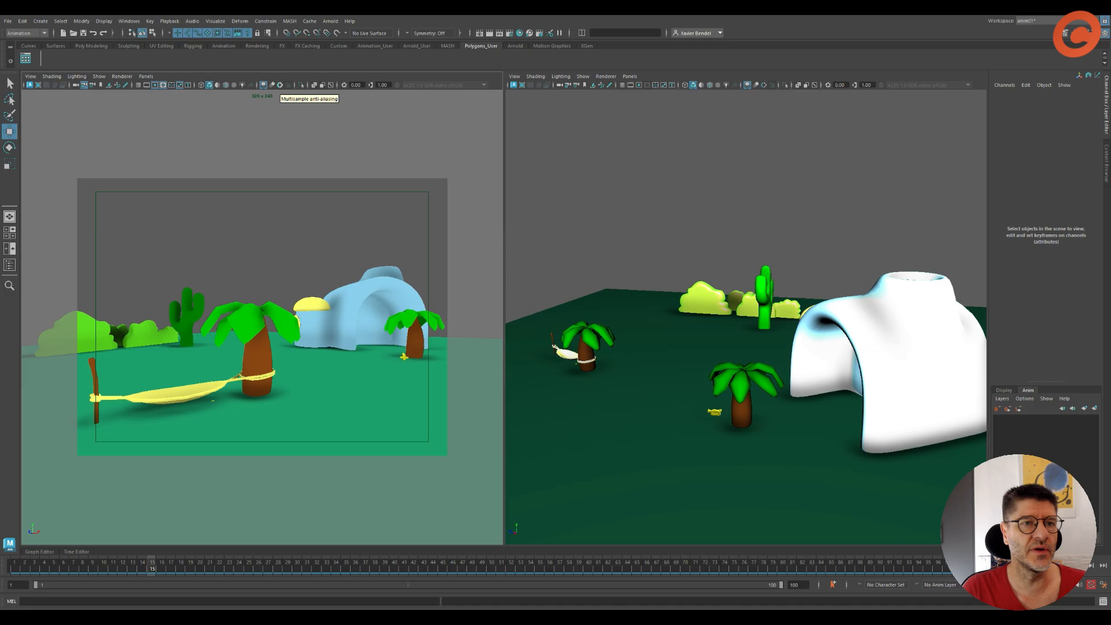
left_click(280, 85)
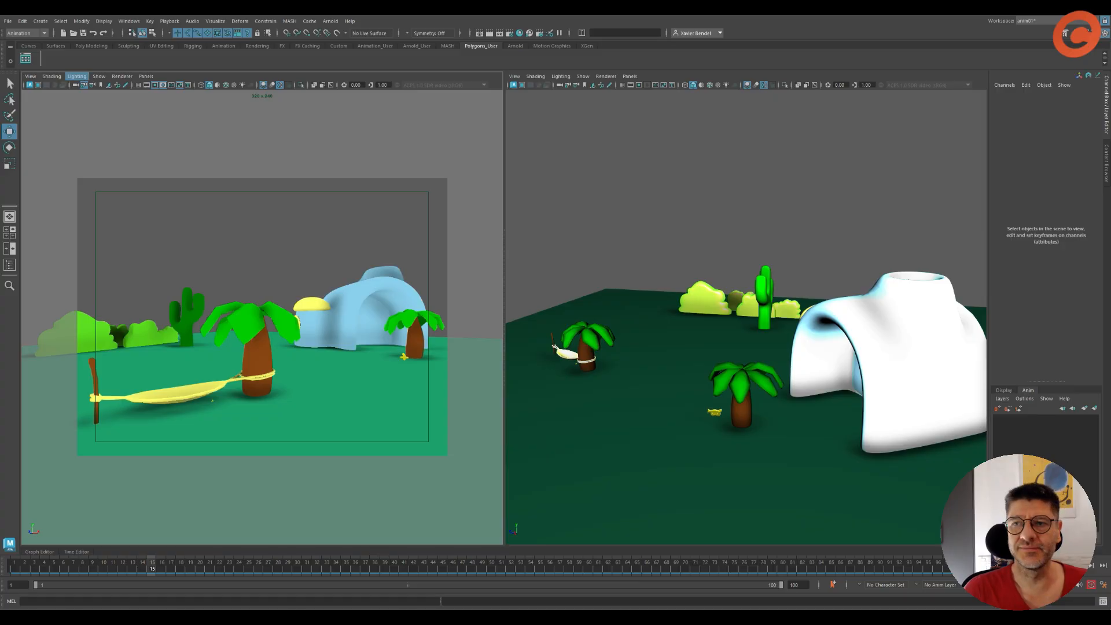
Select the cam viewport's camera, check whether it is locked in the view options, and clear the selection
left_click(75, 85)
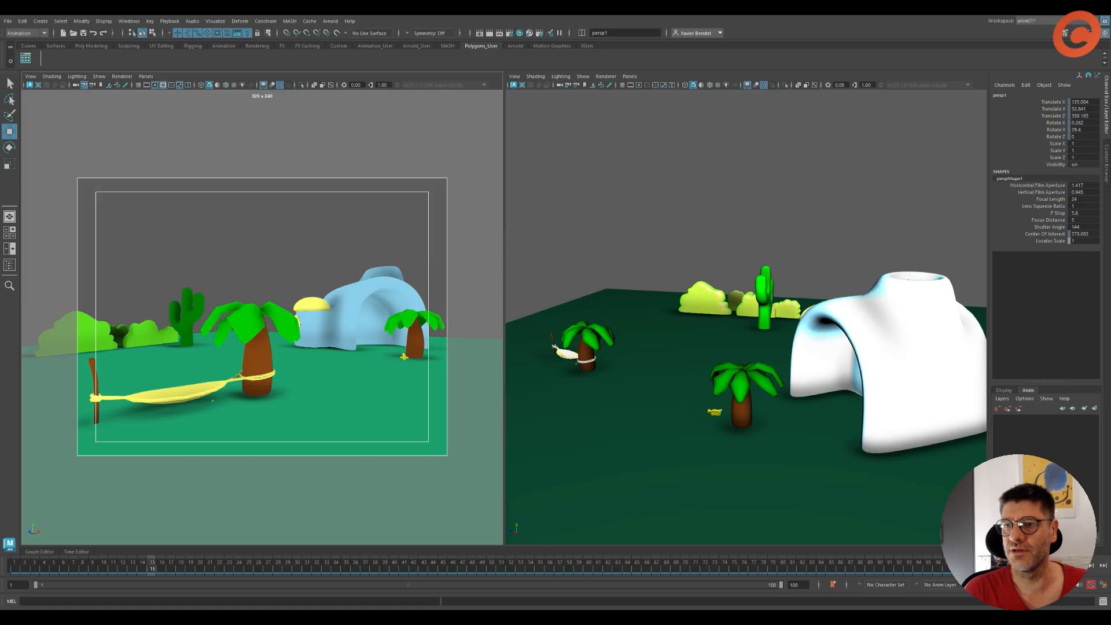
left_click(30, 76)
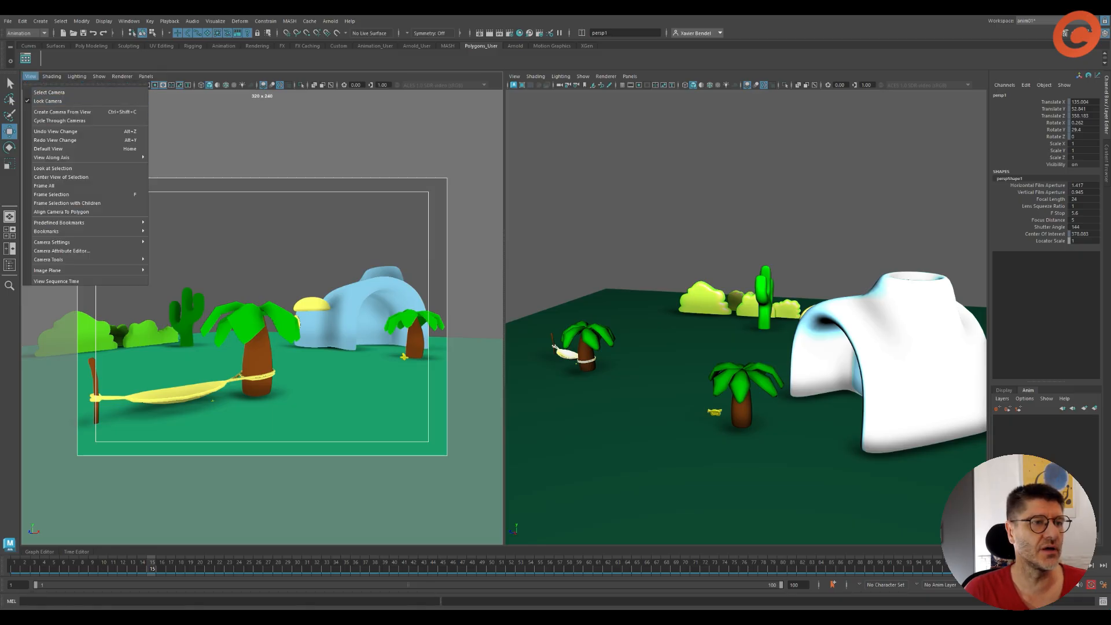
left_click(260, 139)
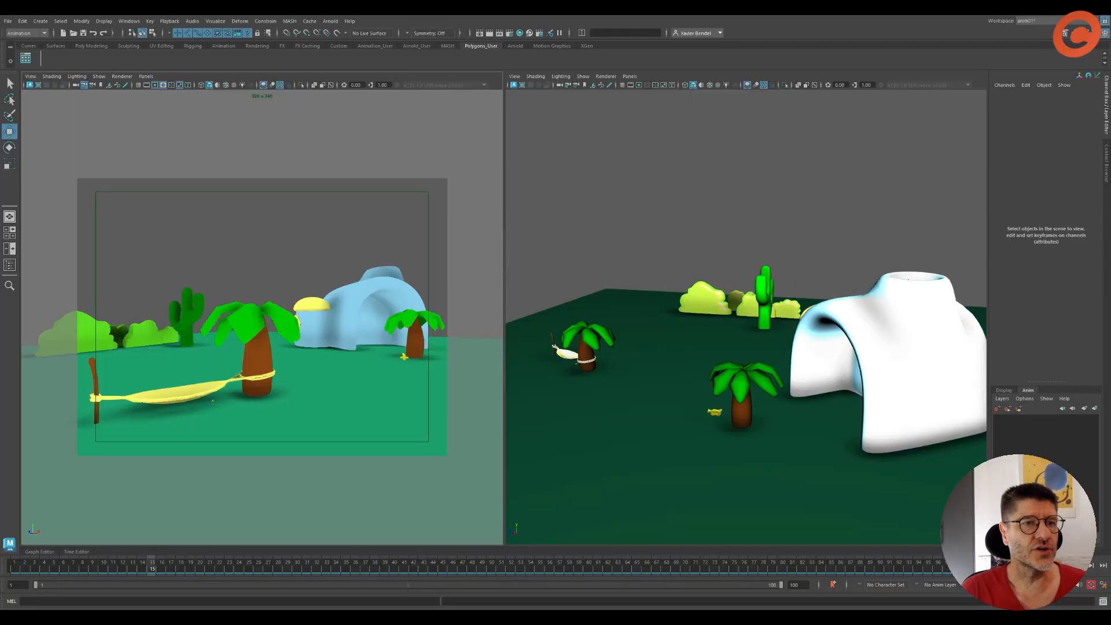
Select all scene objects and enable the Camera Names, Current Frame, Focal Length and Frame Rate heads-up displays
key("ctrl+shift+a")
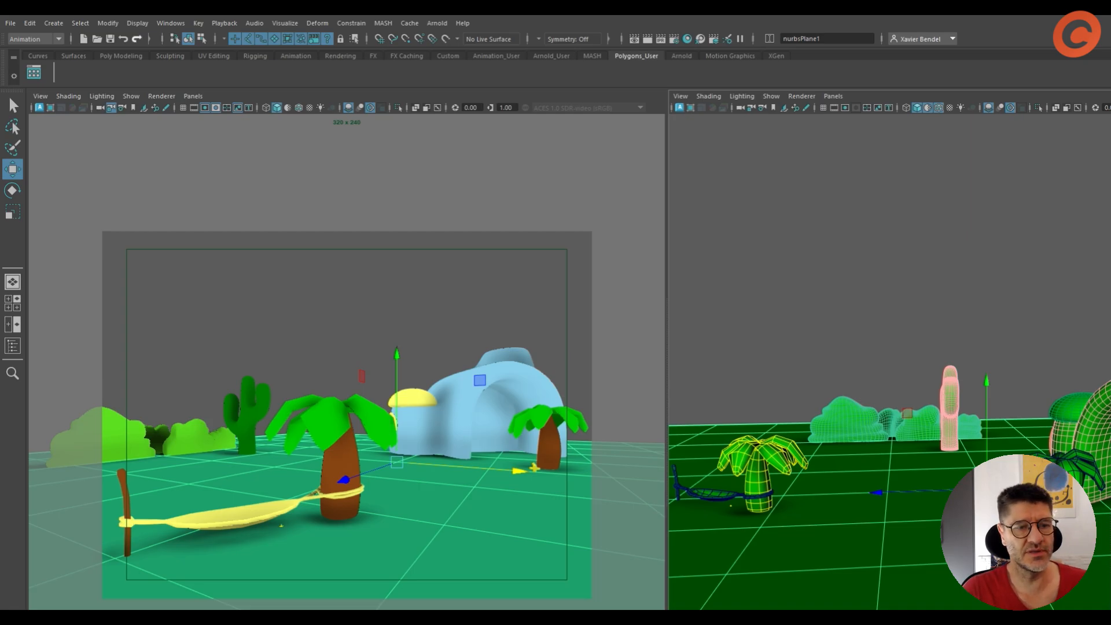
left_click(137, 23)
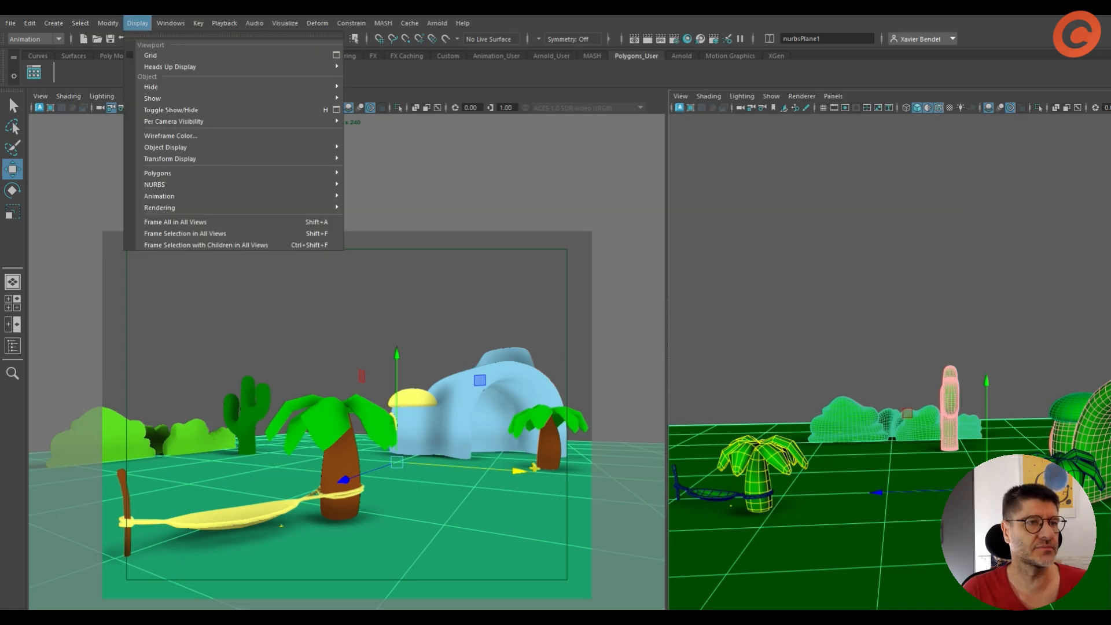
mouse_move(174, 66)
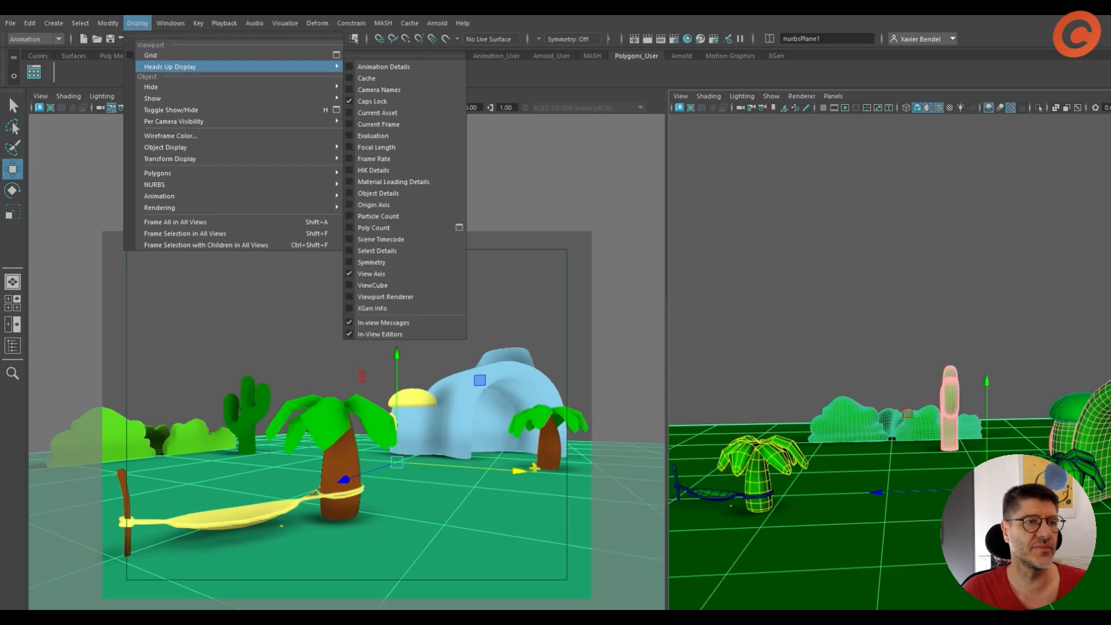
left_click(405, 60)
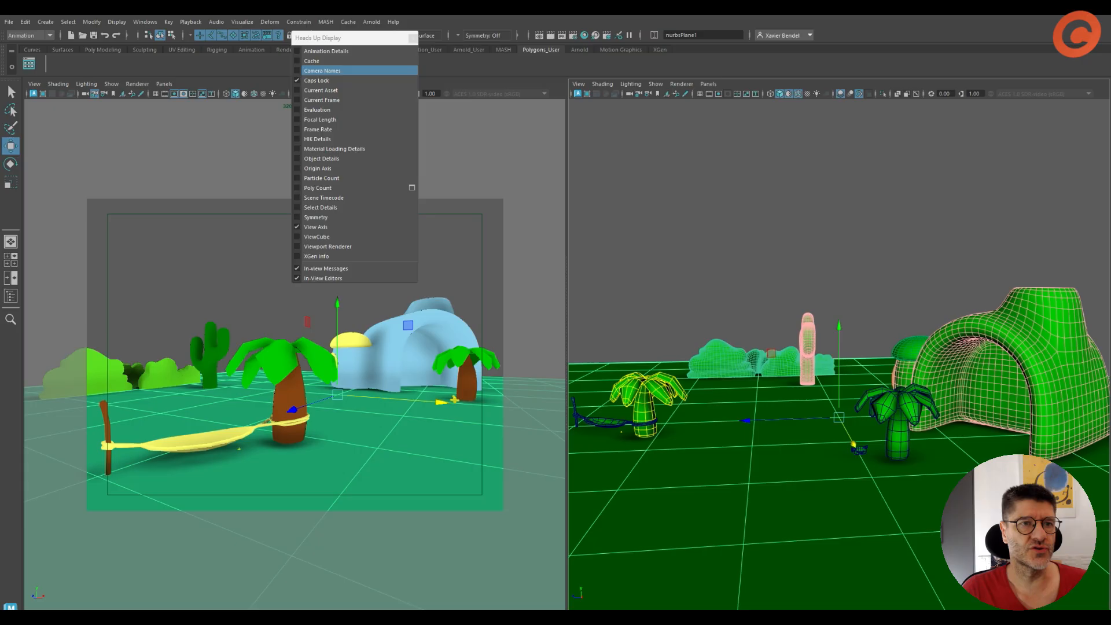
left_click(323, 71)
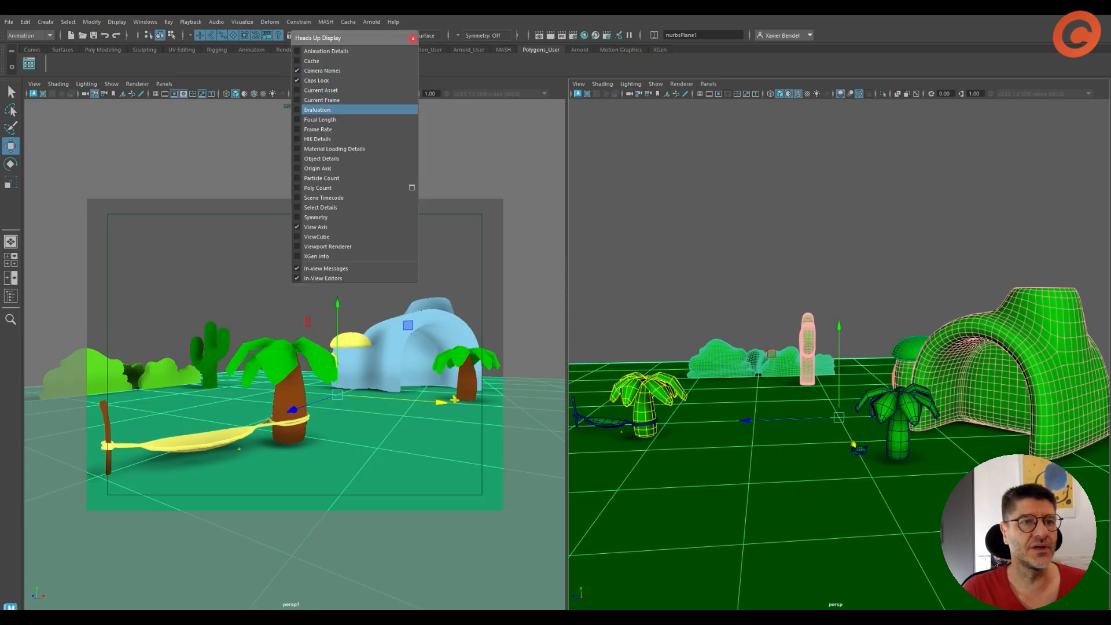
left_click(322, 100)
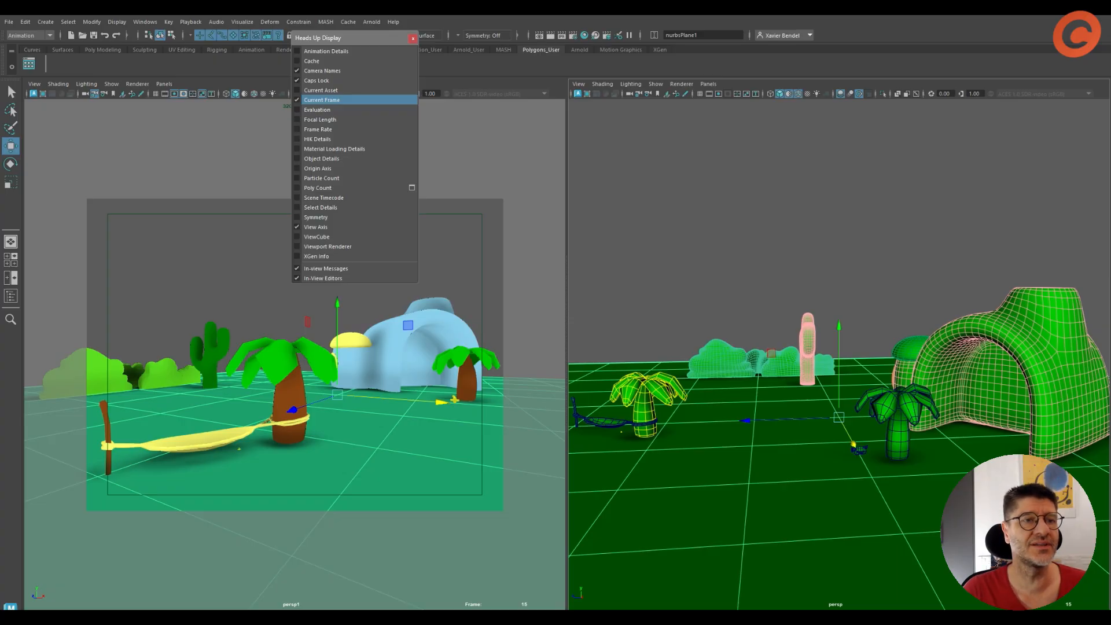
left_click(320, 120)
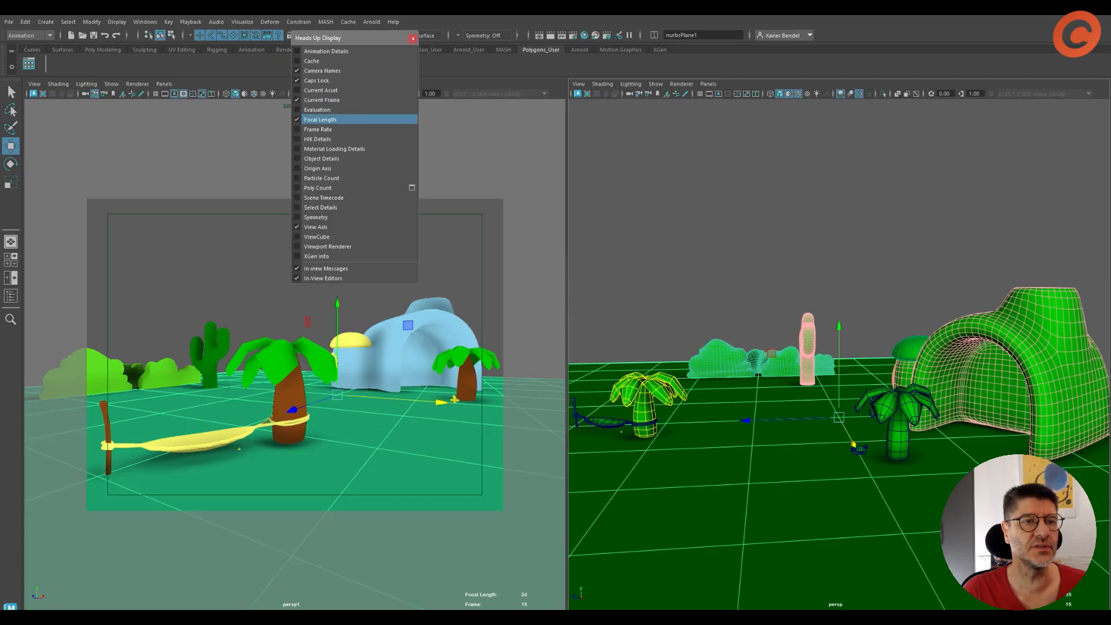
left_click(318, 129)
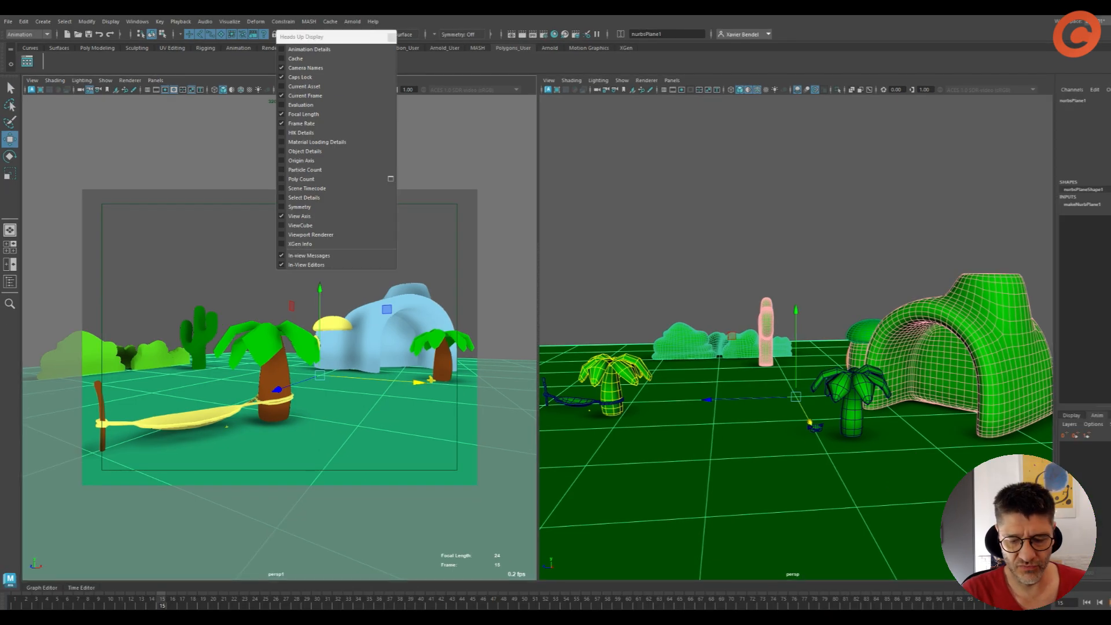
Play and stop the animation to check the frame rate display, close the heads-up display options and clear the selection
key("alt+v")
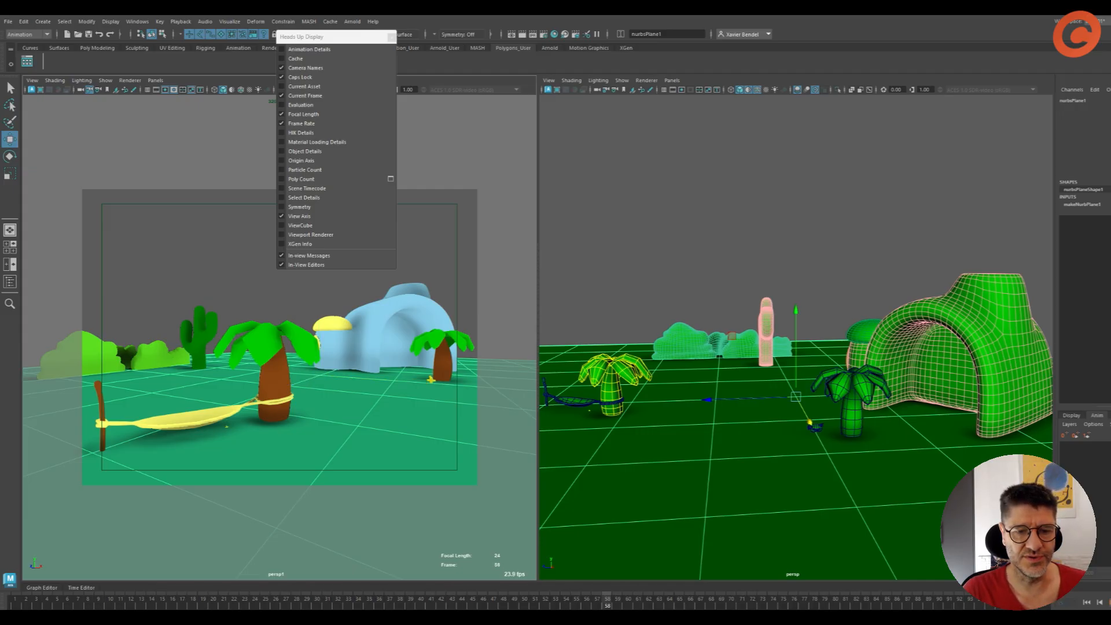
key("alt+v")
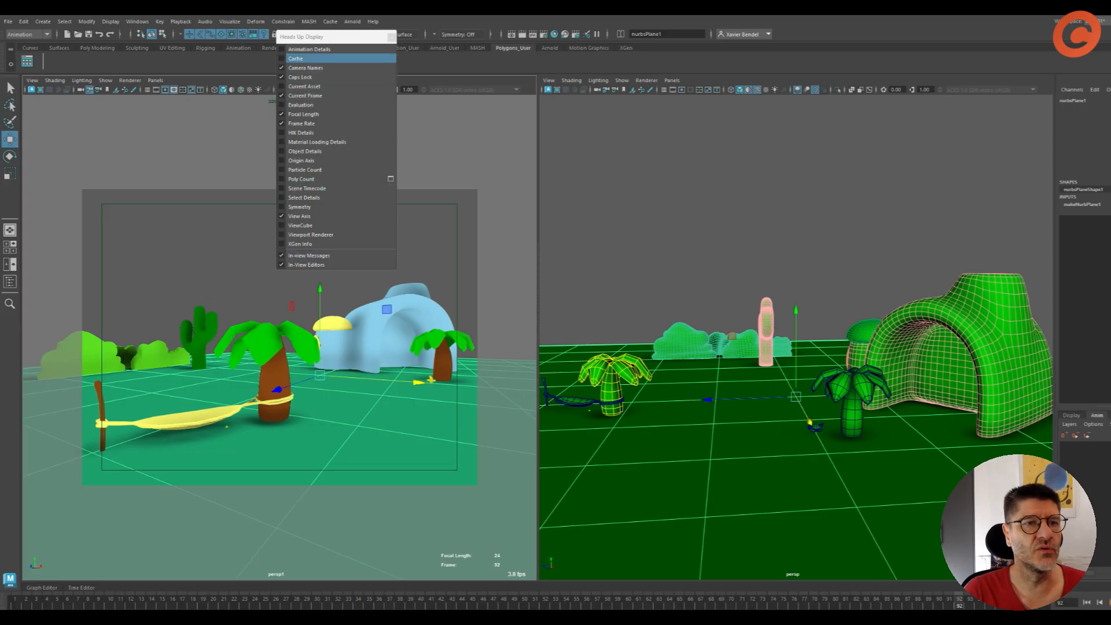
left_click(309, 49)
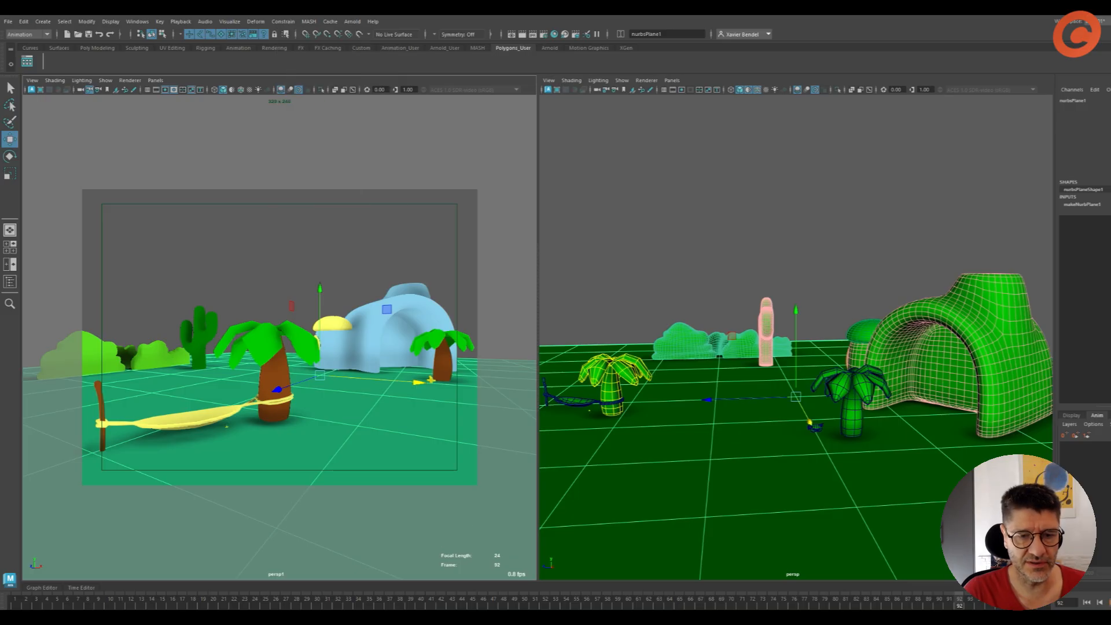
key("alt+d")
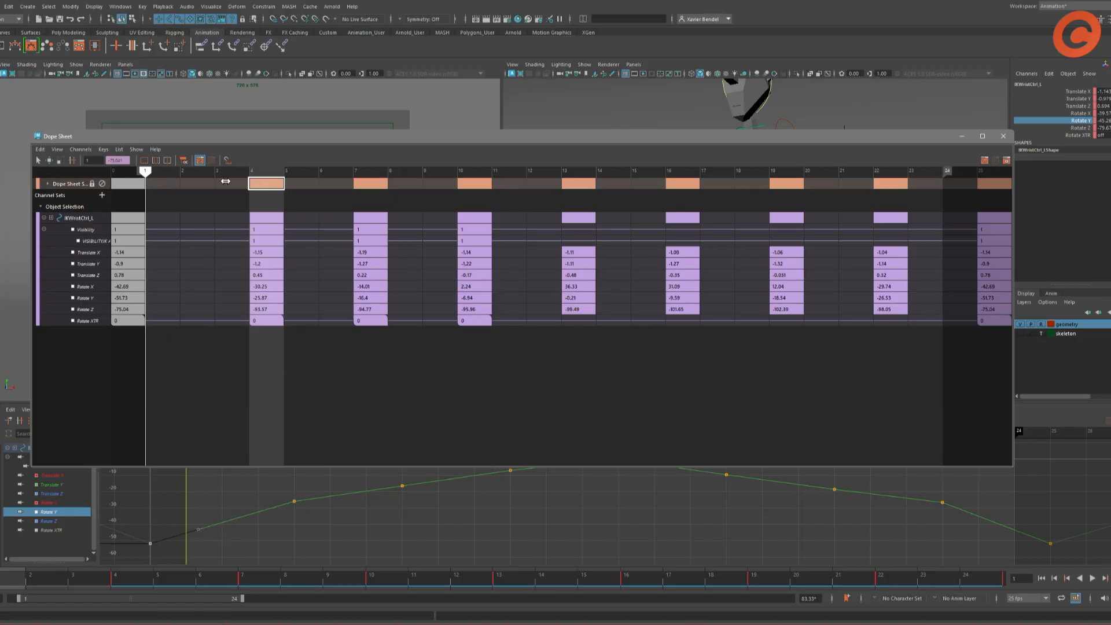
Select the keys at frames 4, 7 and 10 in the Dope Sheet summary row and slide them along the timeline
left_click(272, 183)
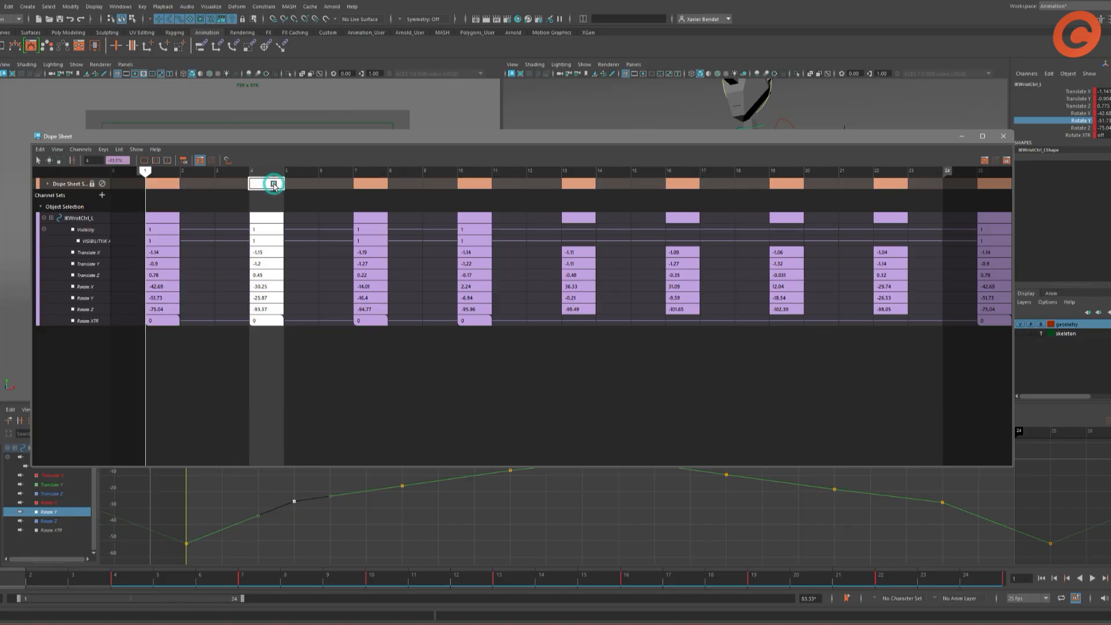
left_click_drag(272, 183, 524, 206)
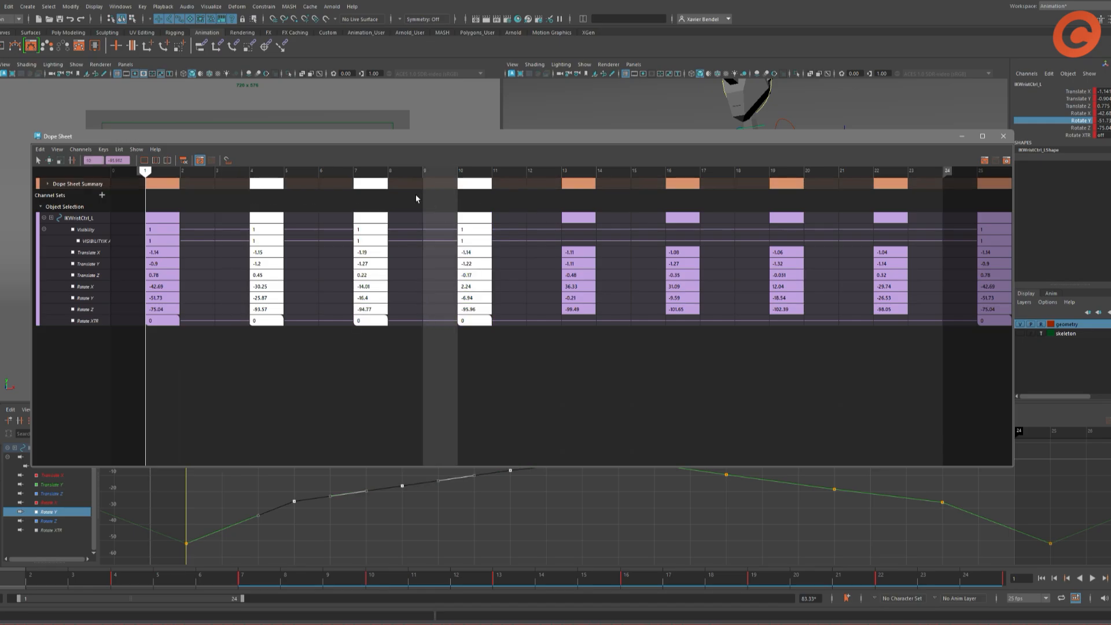
mouse_move(371, 184)
left_mouse_down()
mouse_move(404, 183)
mouse_move(374, 182)
left_mouse_up()
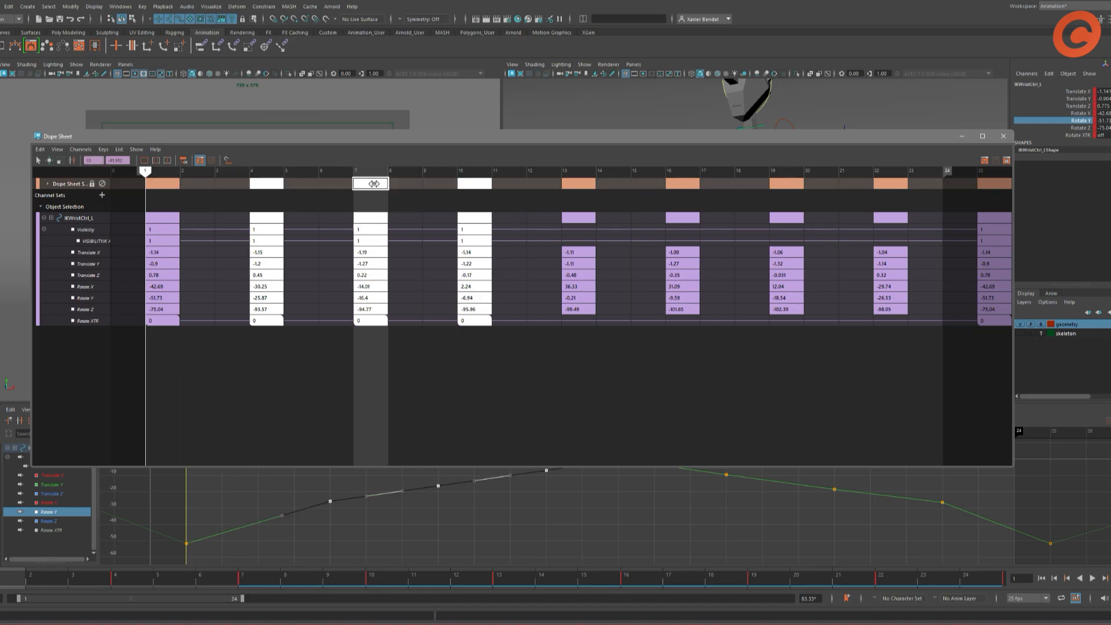
left_click_drag(229, 138, 228, 141)
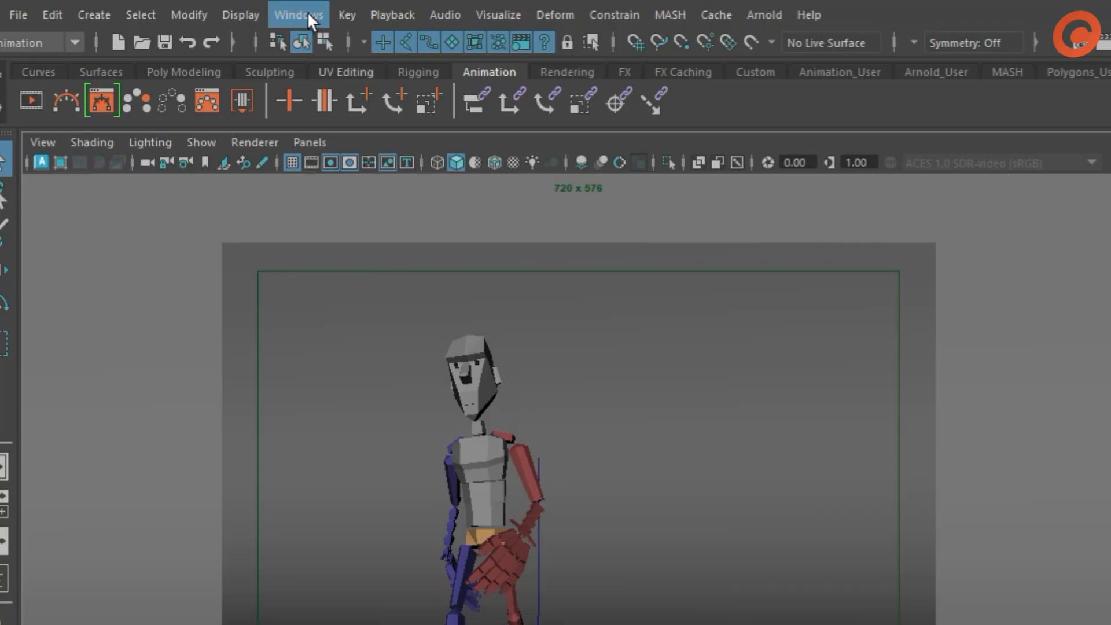
Start saving the current interface layout as a new custom workspace
left_click(308, 13)
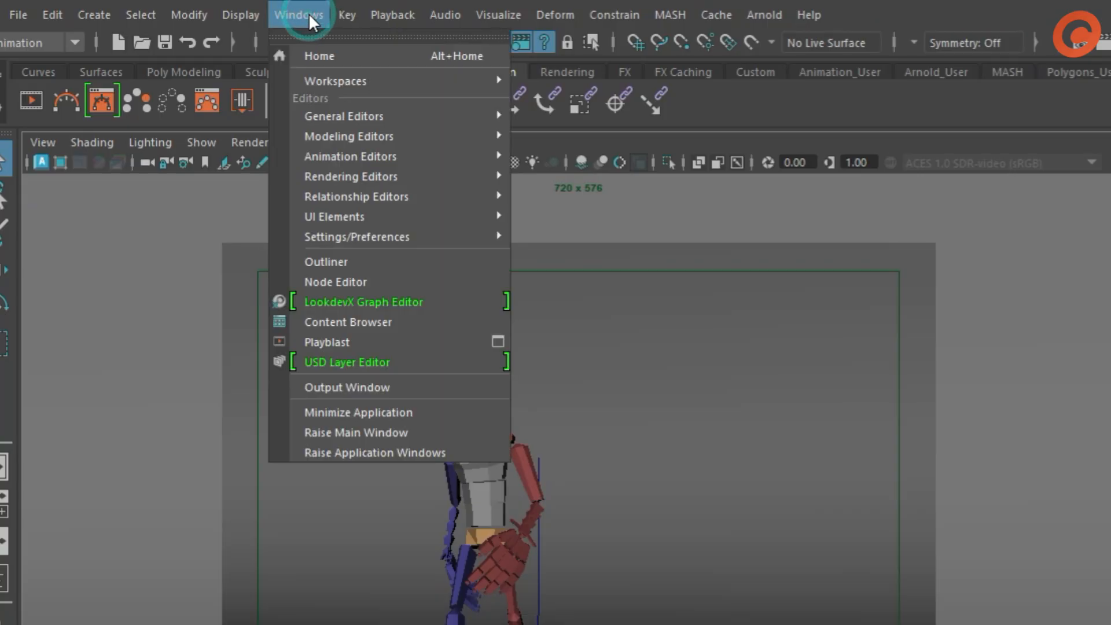
mouse_move(325, 78)
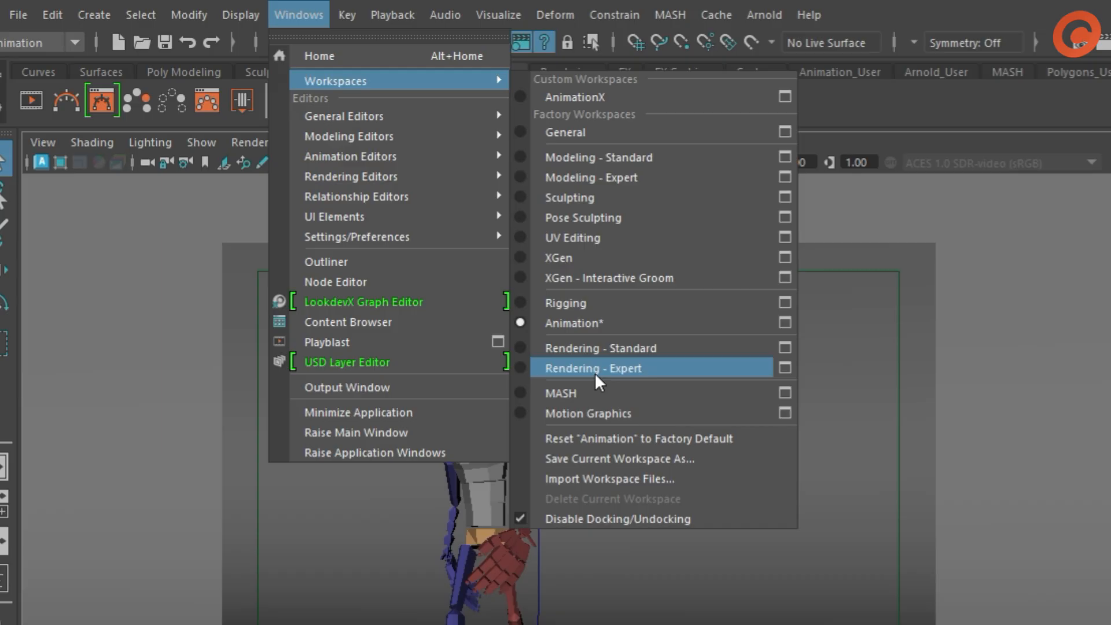
left_click(602, 458)
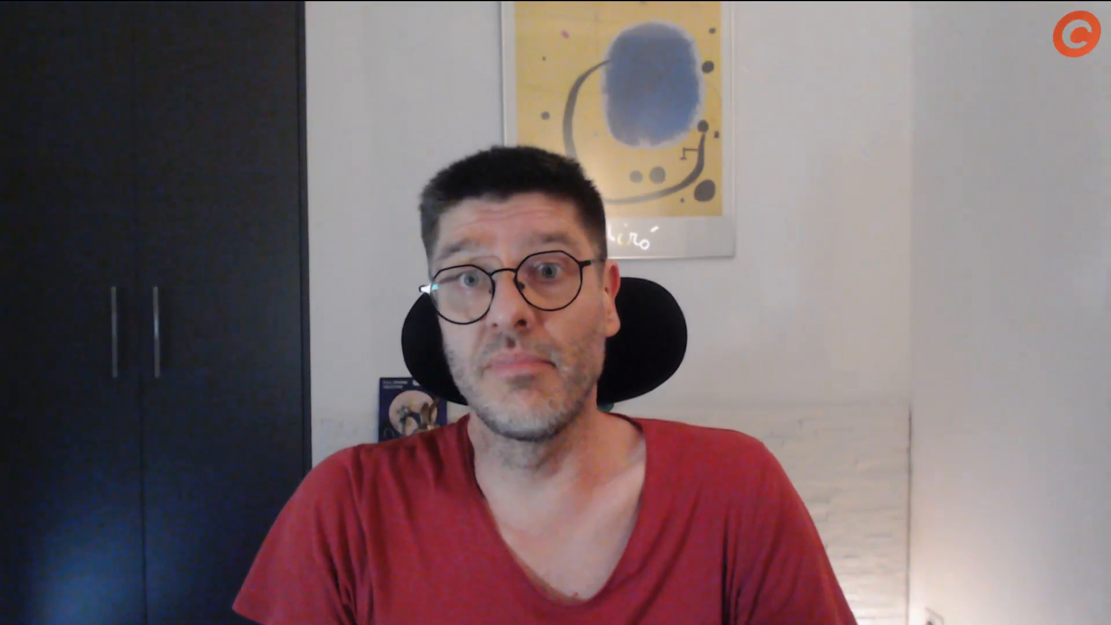
mouse_move(282, 207)
left_mouse_down("shift")
mouse_move(353, 207)
mouse_move(282, 186)
mouse_move(273, 219)
left_mouse_up("shift")
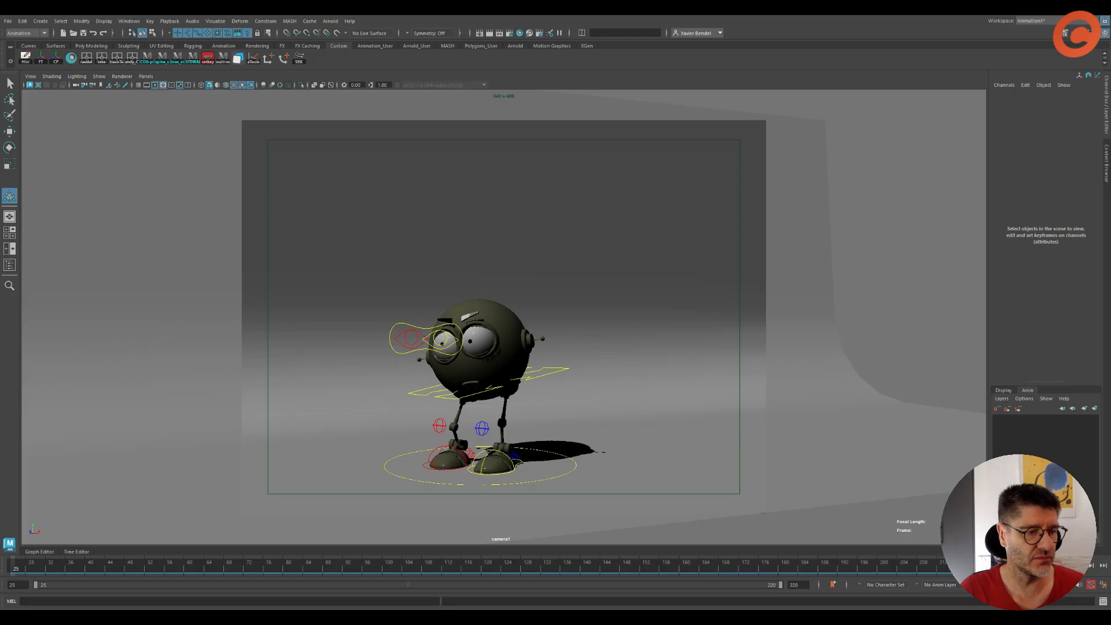
Open and enlarge the Graph Editor, select the L_FOOT control and frame all its animation curves
left_click(40, 552)
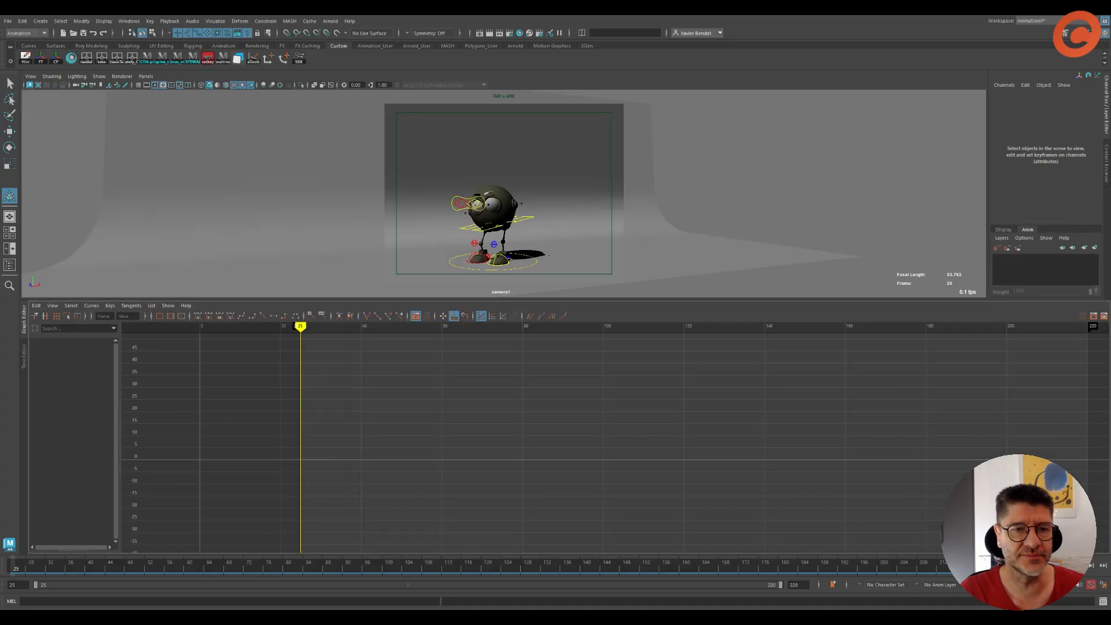
left_click_drag(394, 299, 393, 279)
left_click(501, 243)
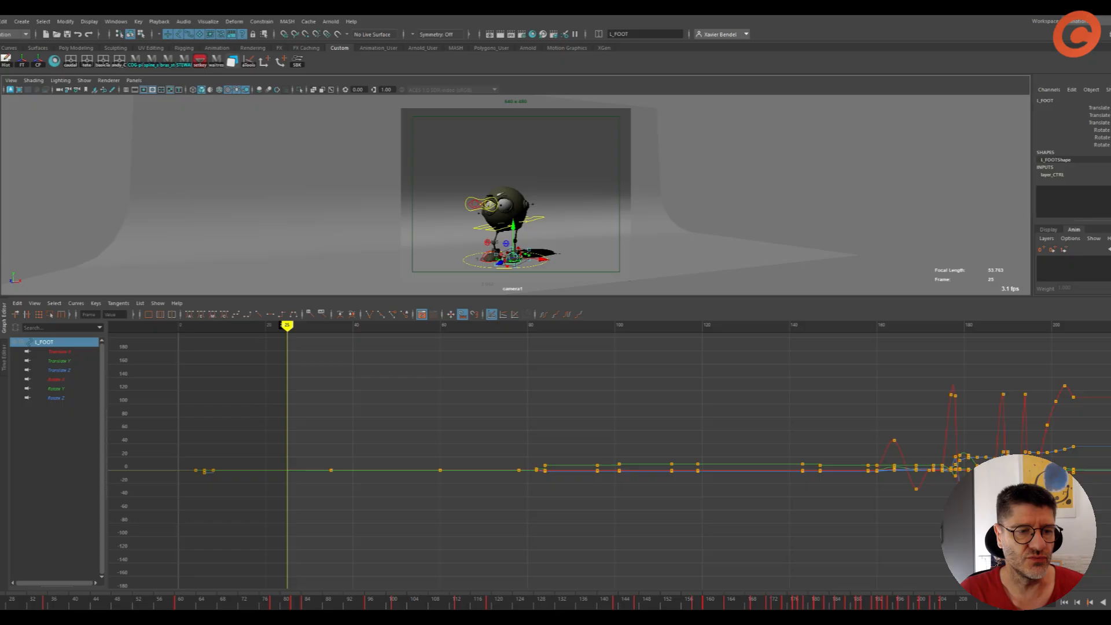
key("a")
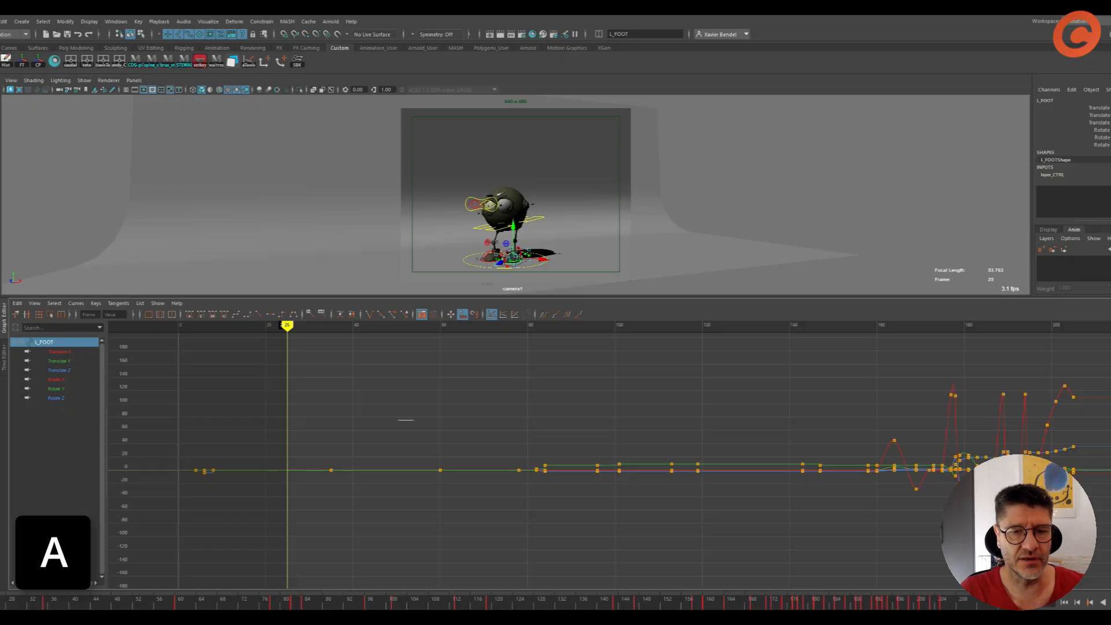
Select a group of keys on the foot curves and compare framing the selection, all curves and the playback range
left_click_drag(431, 431, 602, 492)
key("f")
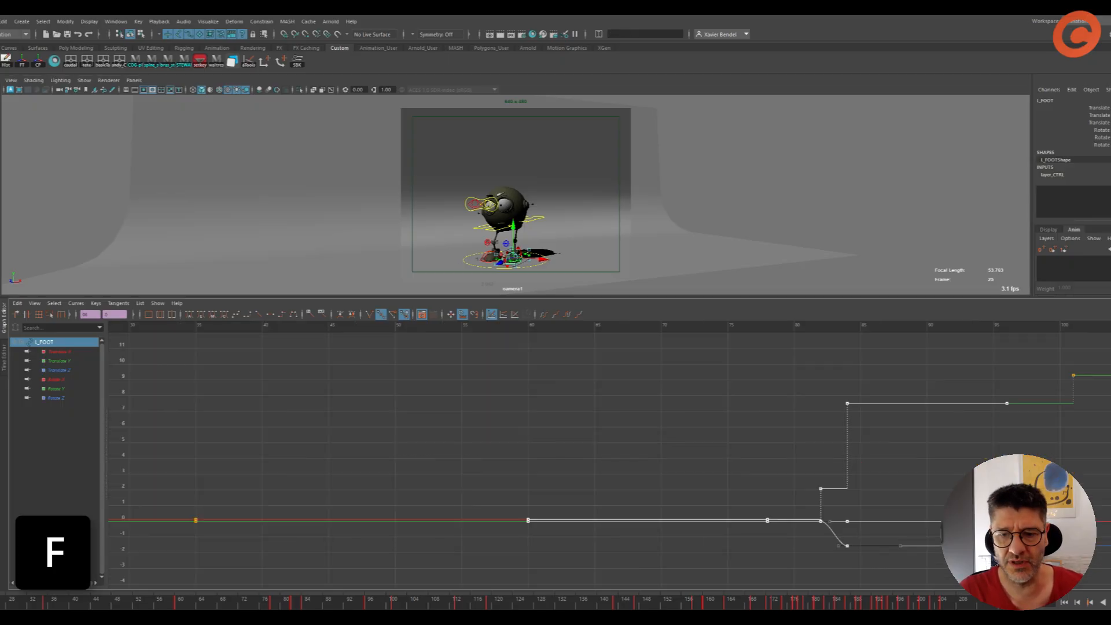
key("a")
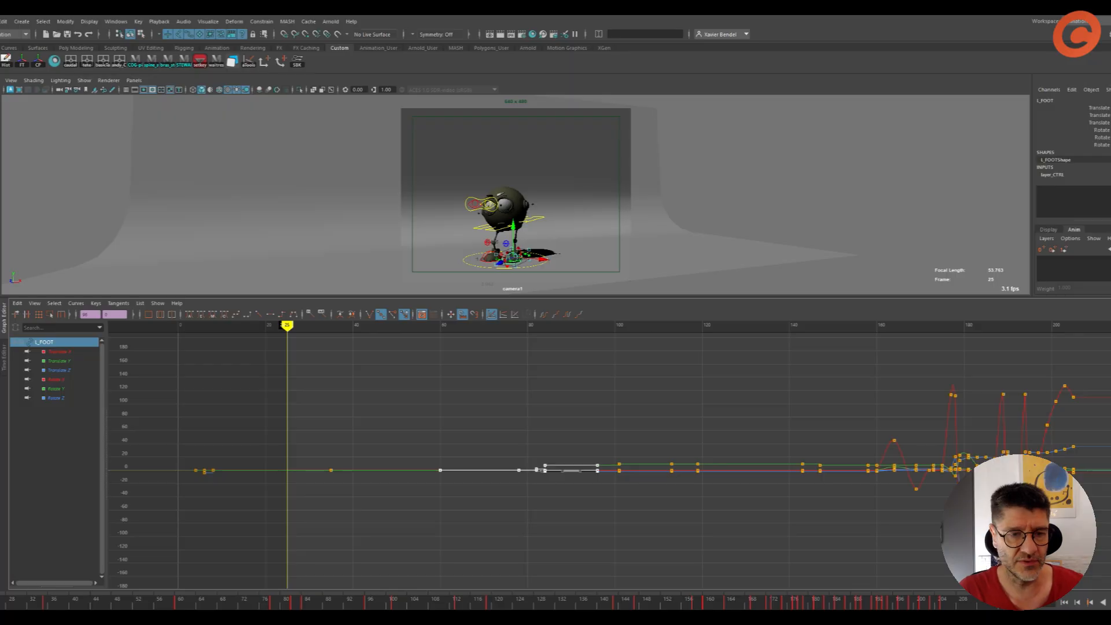
key("g")
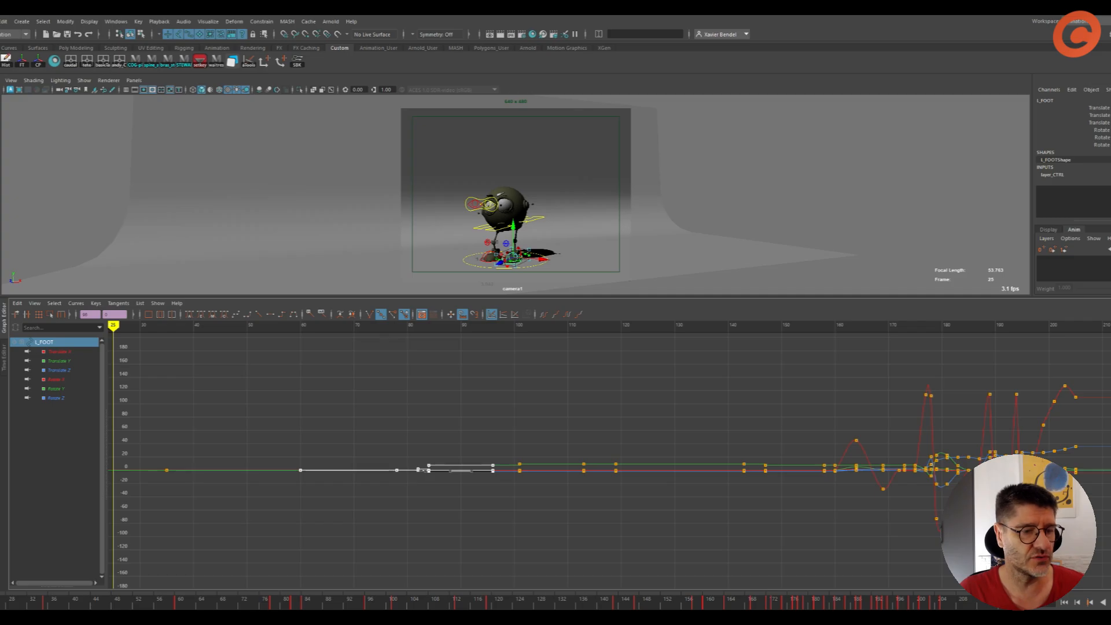
left_click(35, 304)
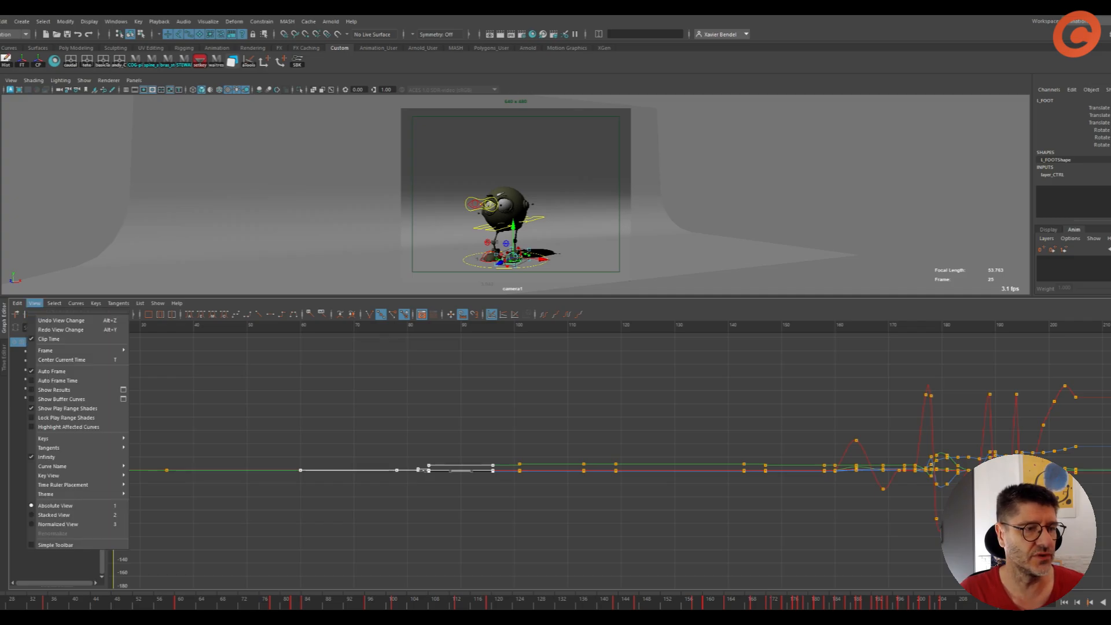
mouse_move(58, 350)
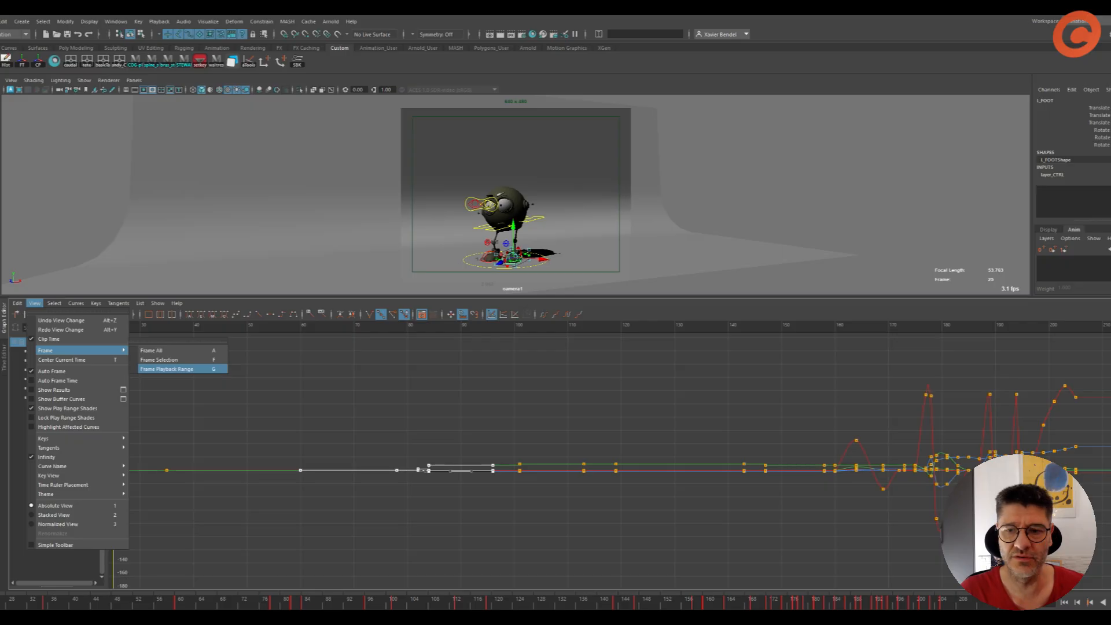
left_click(174, 368)
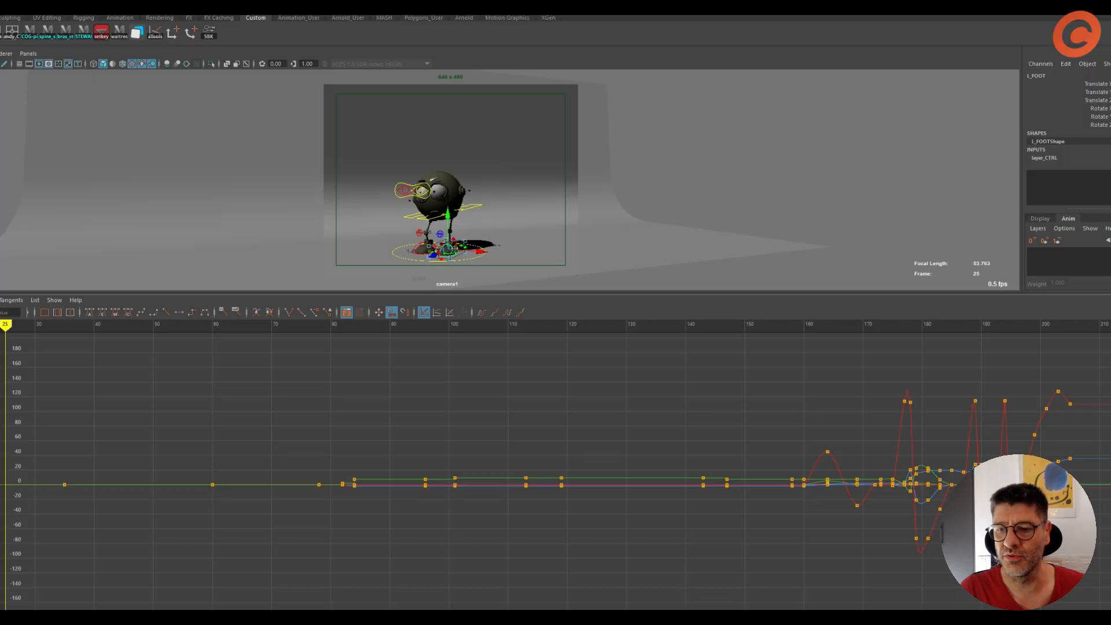
Compare the foot curves in Stacked and Normalized view, and return the Graph Editor to Absolute View
key("2")
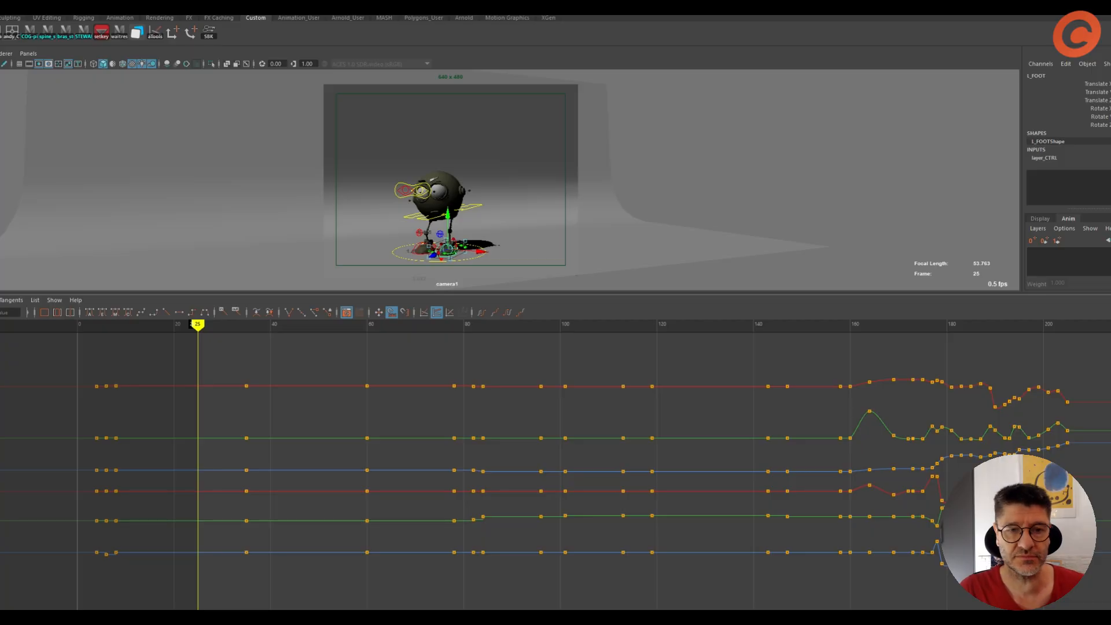
key("3")
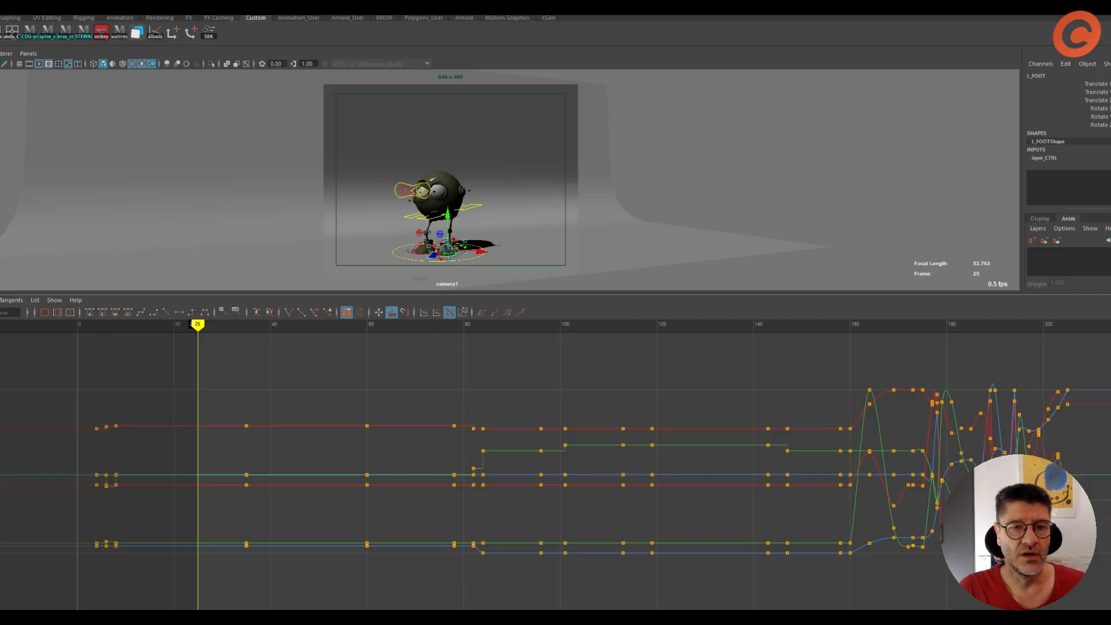
key("1")
key("2")
key("3")
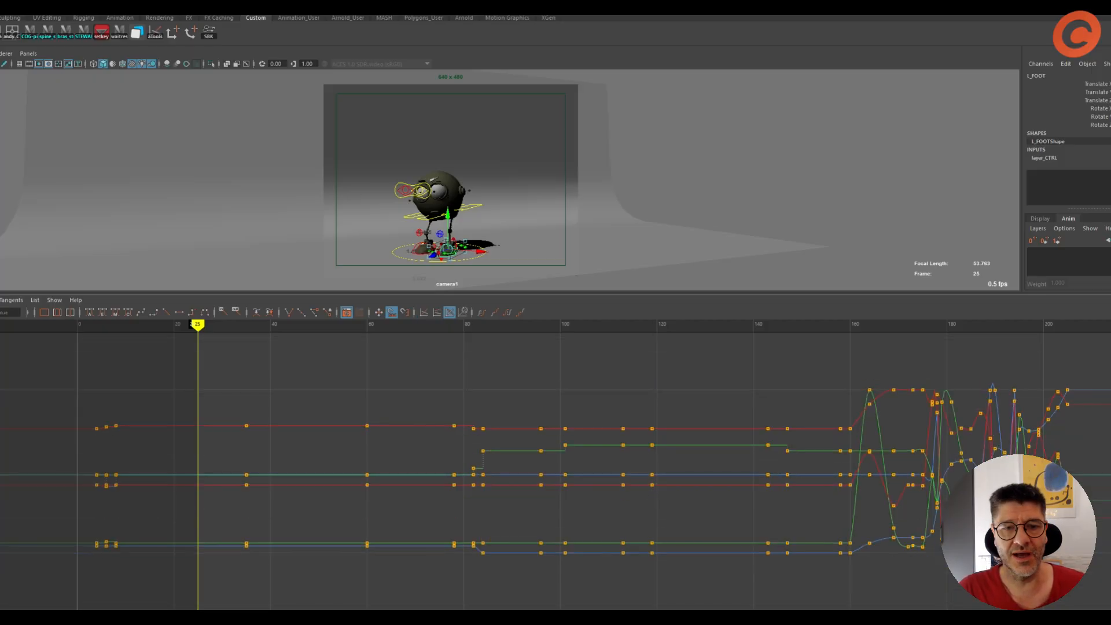
key("1")
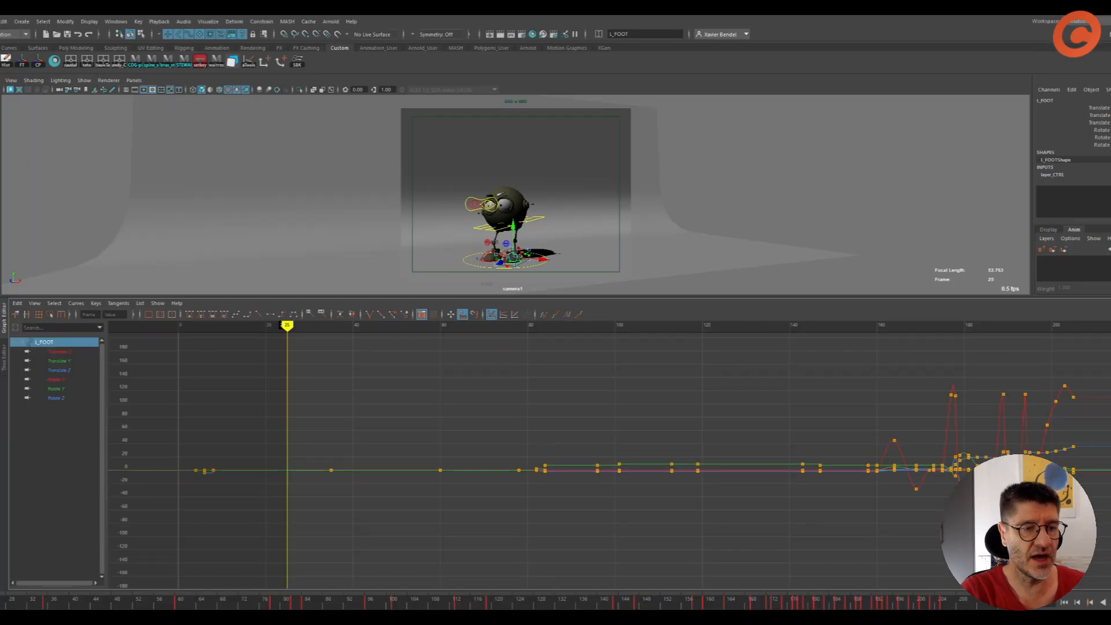
Mute all animation channels of the L_FOOT control and toggle muting off on Translate X alone
key("h")
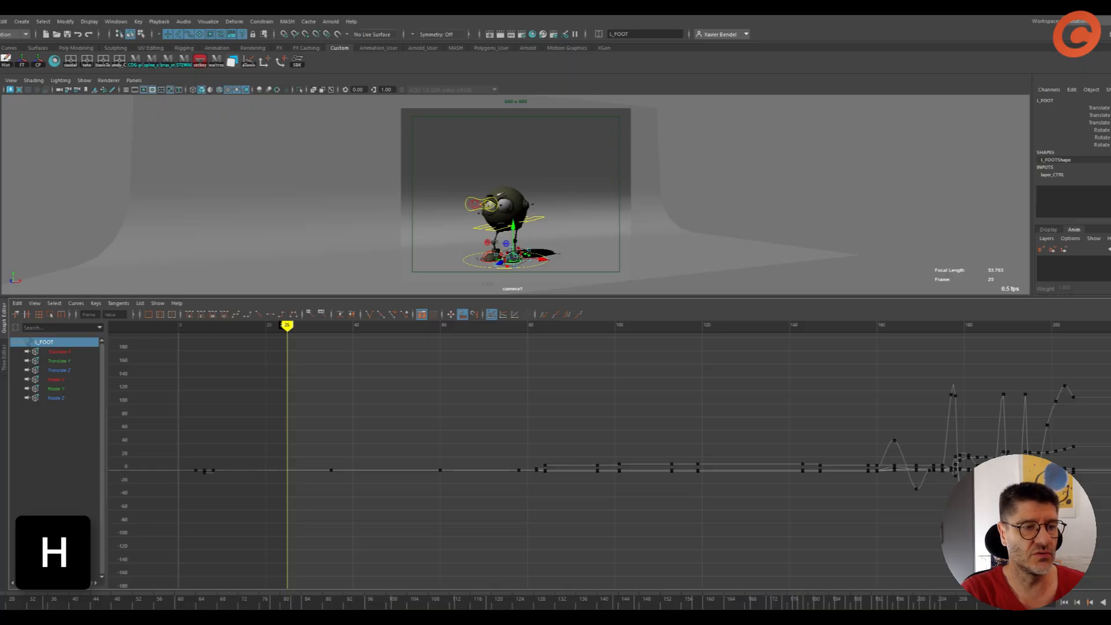
left_click(60, 352)
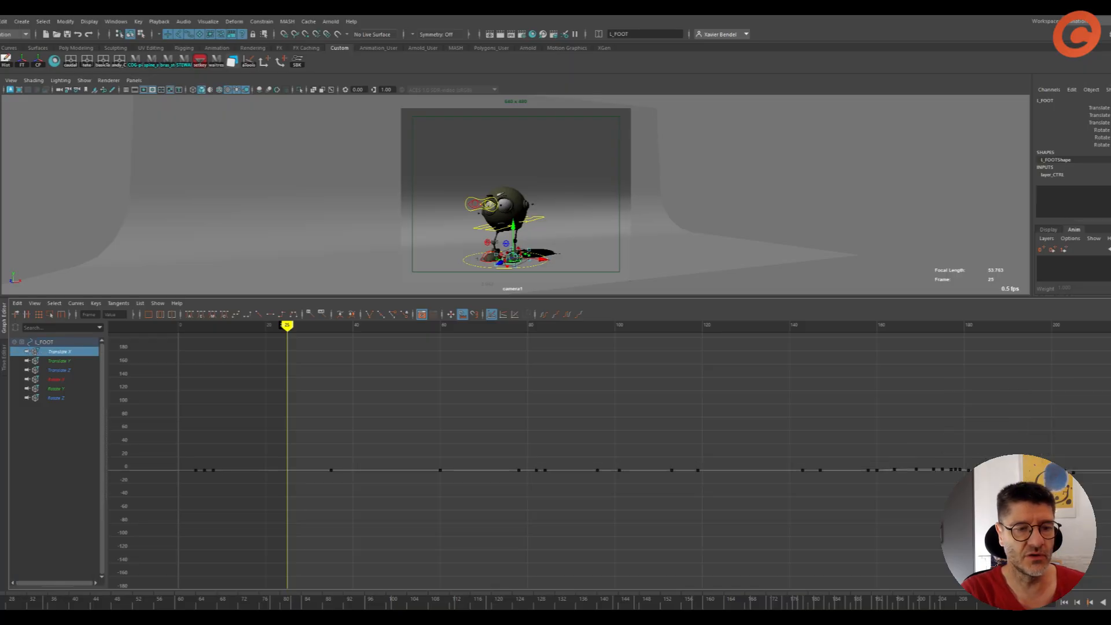
left_click_drag(273, 500, 204, 448)
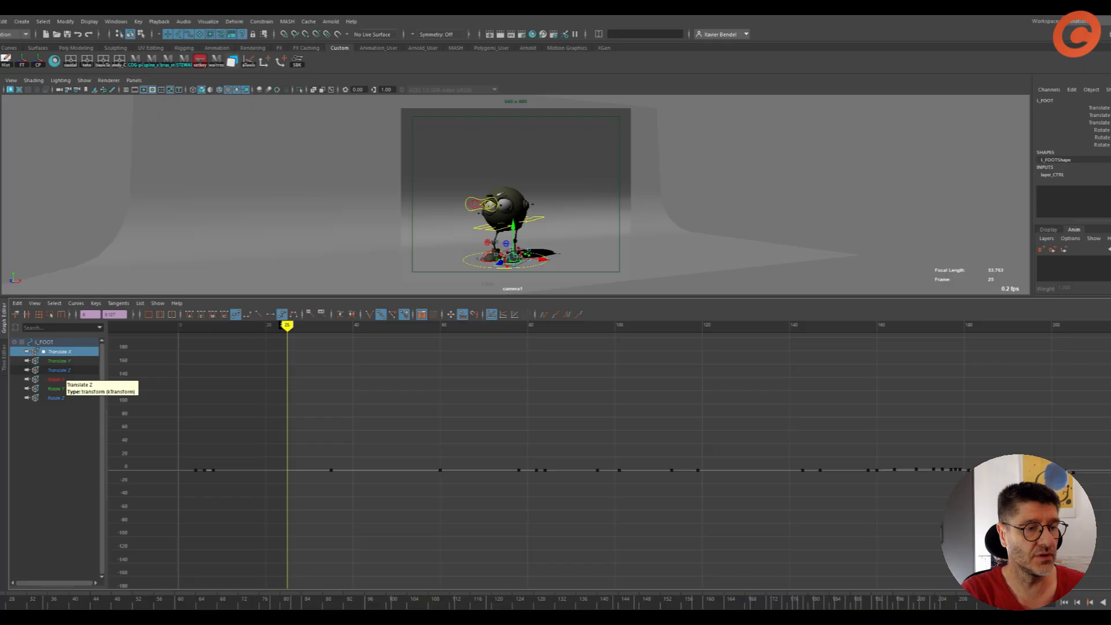
key("h")
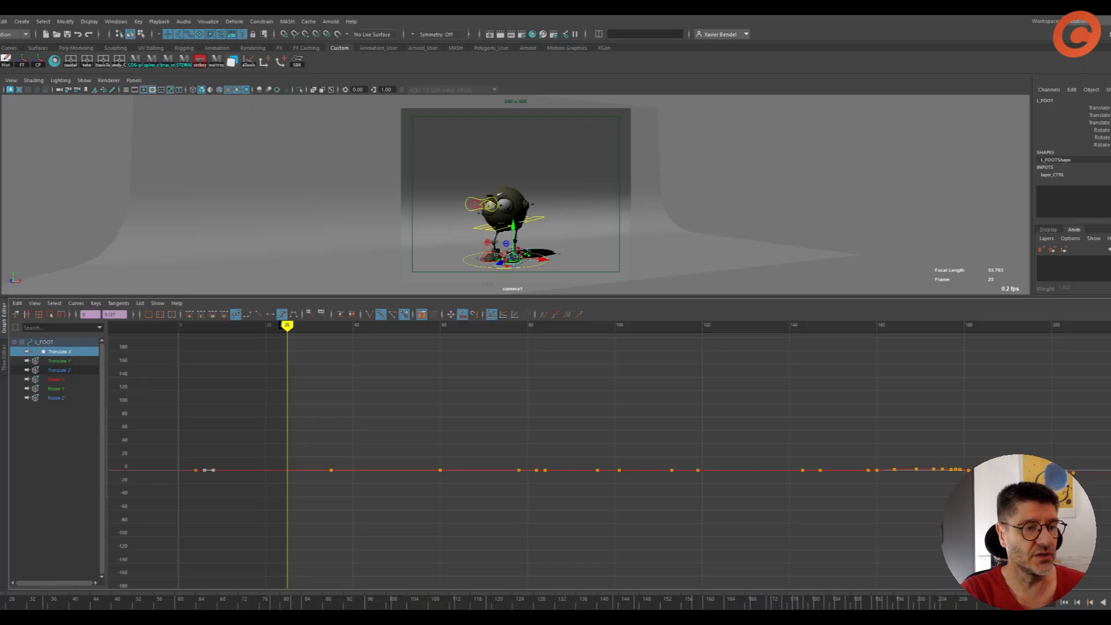
key("j")
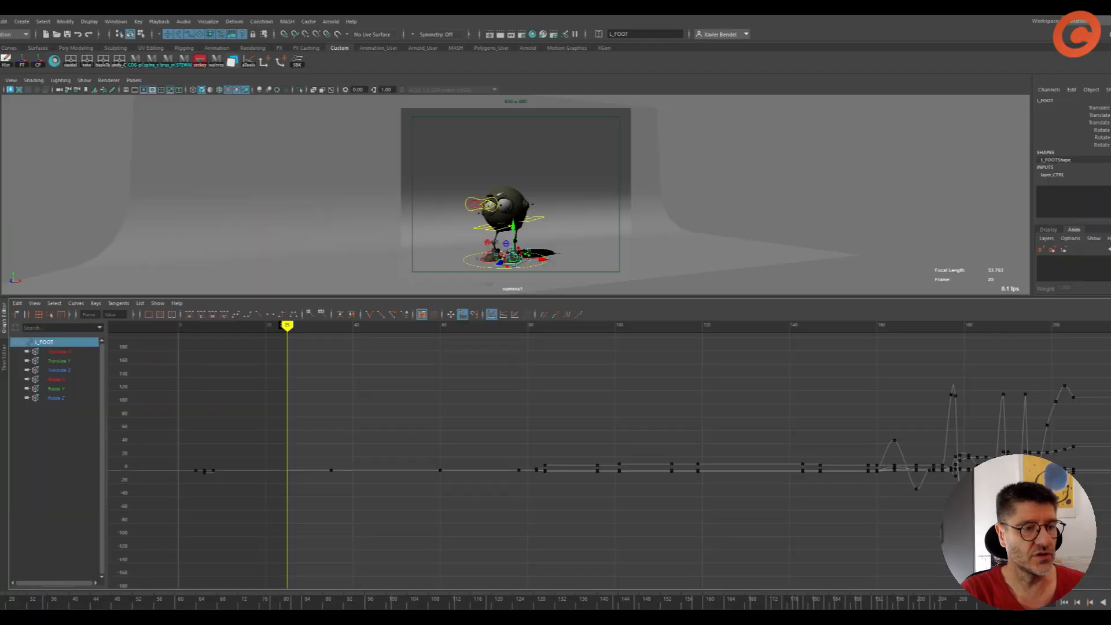
left_click(58, 351)
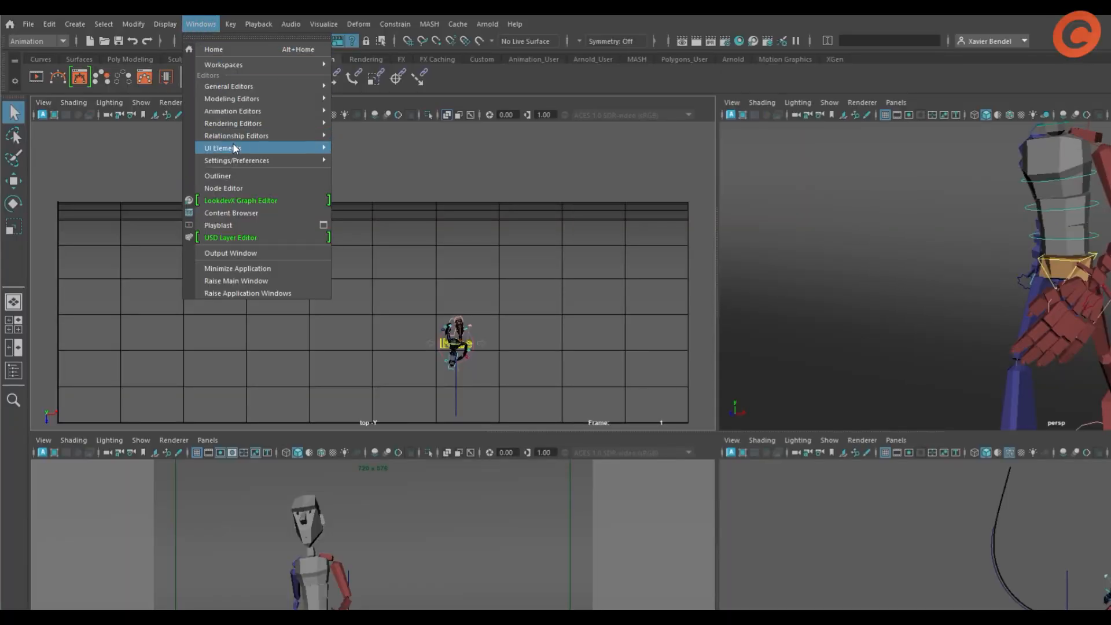
Open the Hotkey Editor, search the application commands for "nex" and assign ; as the Next Key hotkey
mouse_move(234, 163)
left_click(381, 186)
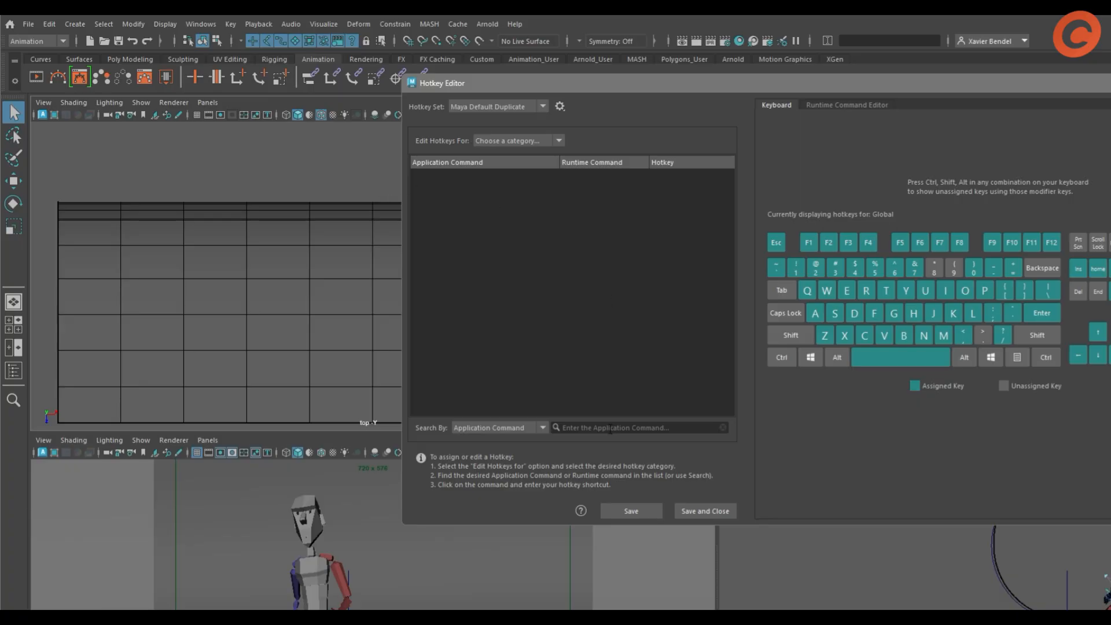
left_click(609, 427)
type("nex")
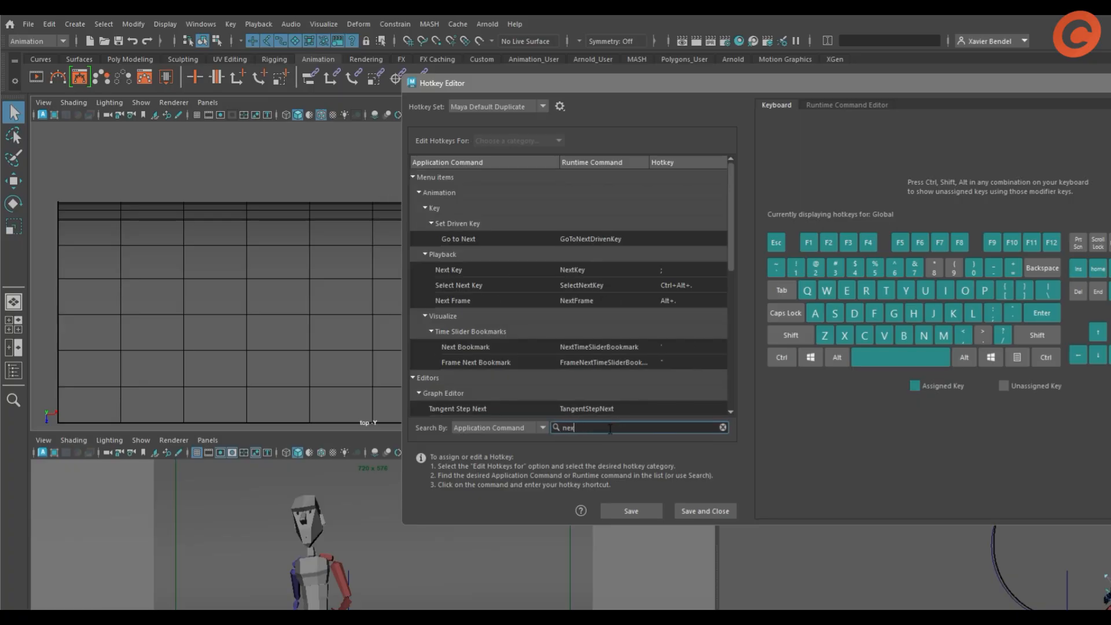
left_click(672, 270)
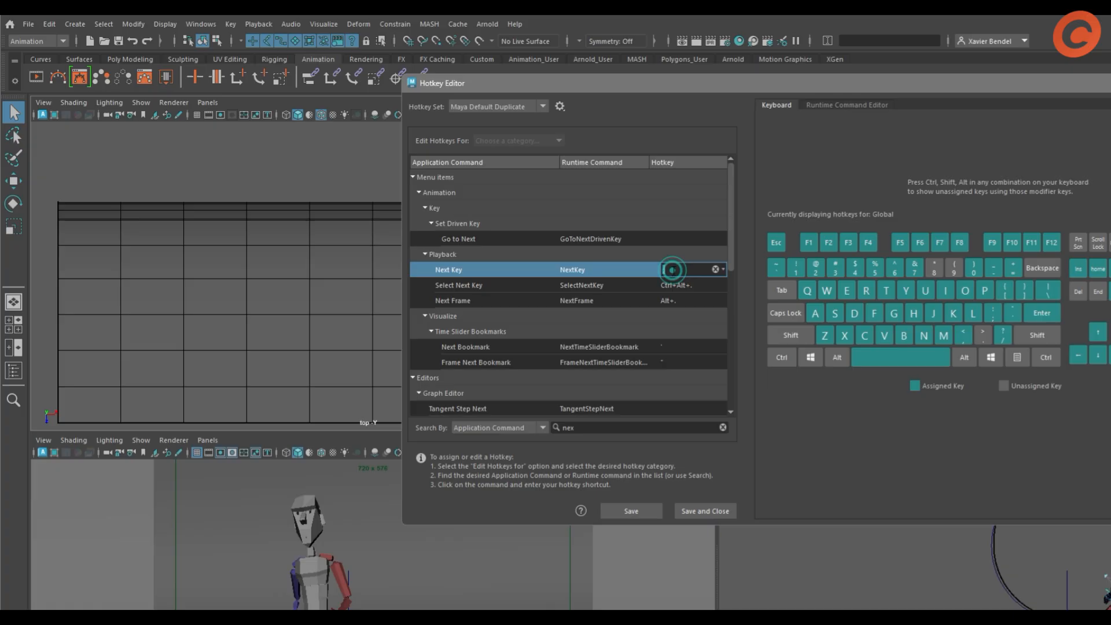
type(";")
Start exporting the Maya Default Duplicate hotkey set
left_click(563, 112)
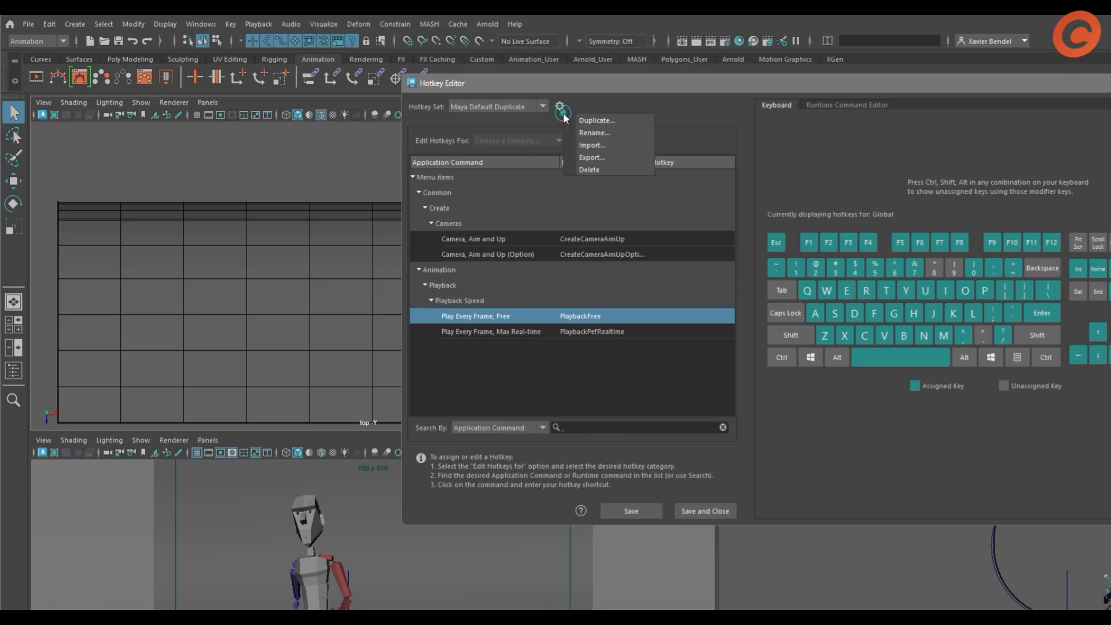
left_click(621, 158)
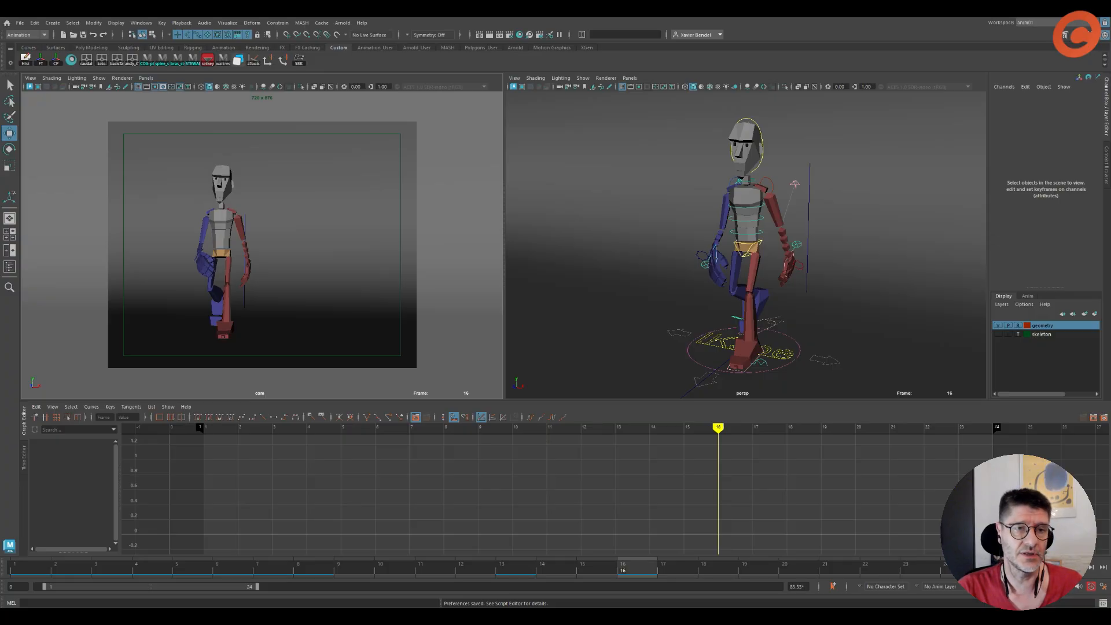
Examine the Keys and Tangents options in the keyframe marking menu over the cam viewport
key("shift+s")
left_click(315, 206, "shift")
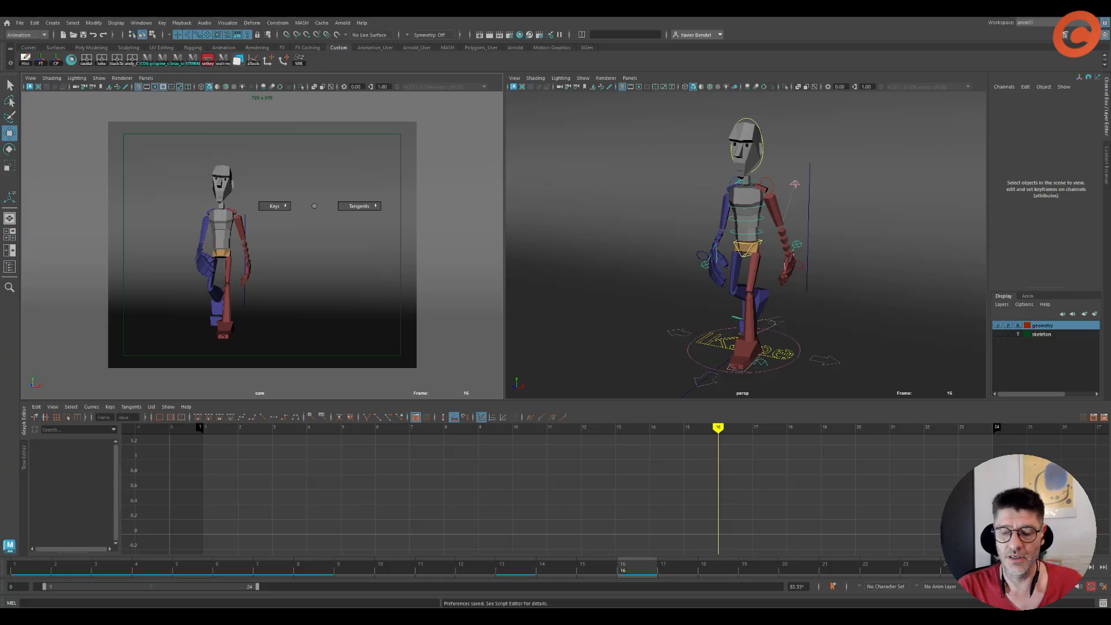
mouse_move(274, 206)
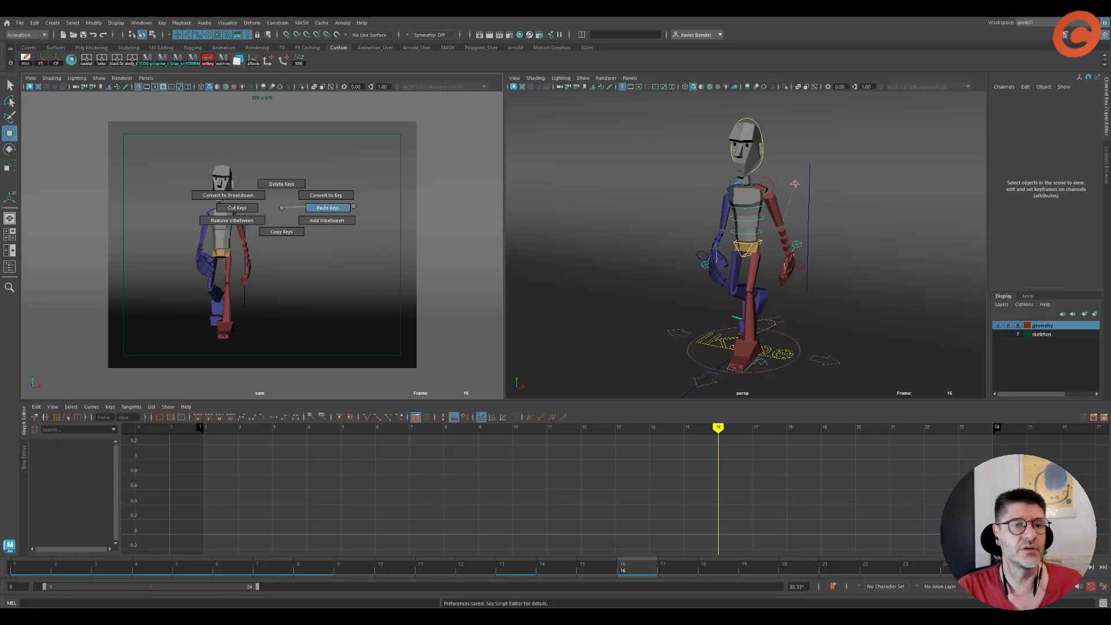
left_click_drag(282, 207, 328, 209, "shift")
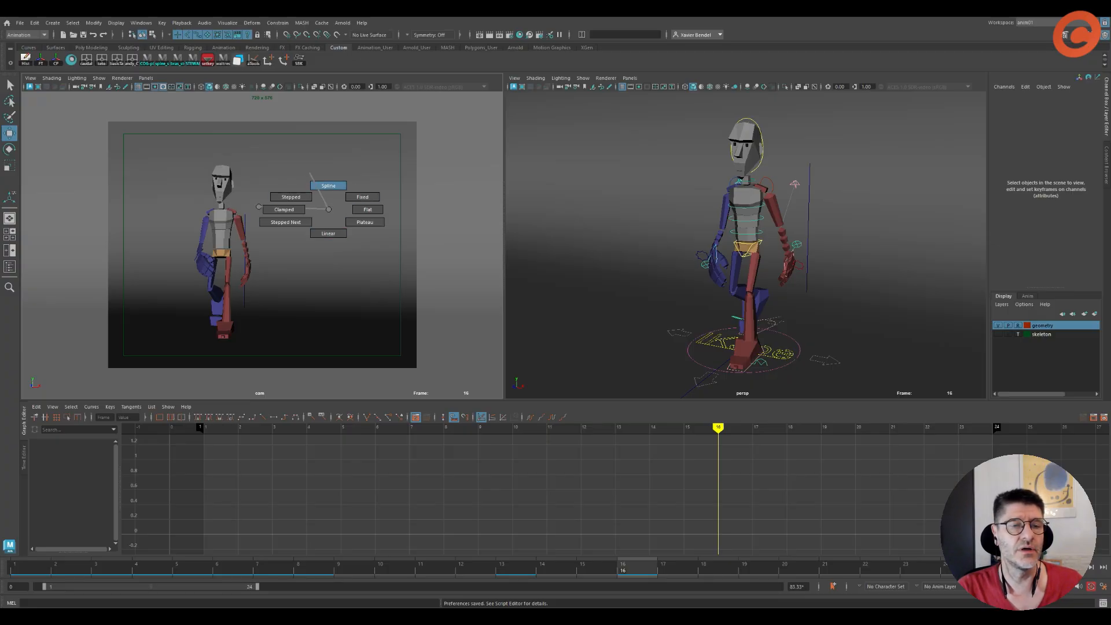
Open the Marking Menu Editor and start a new marking menu named MMKeys
left_click_drag(329, 210, 329, 210, "shift")
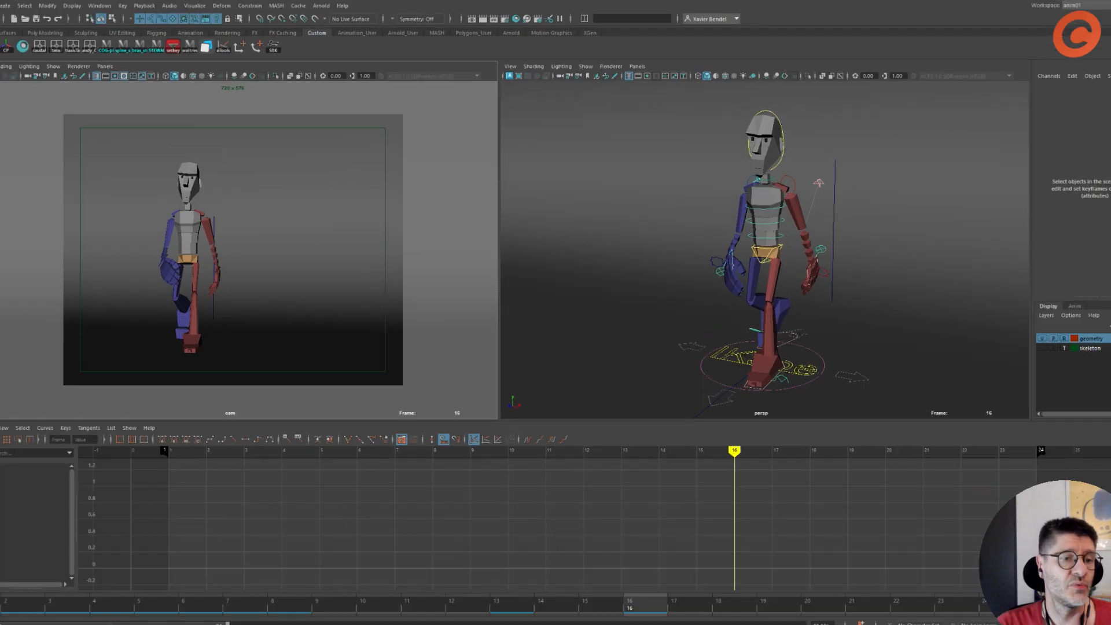
left_click(100, 6)
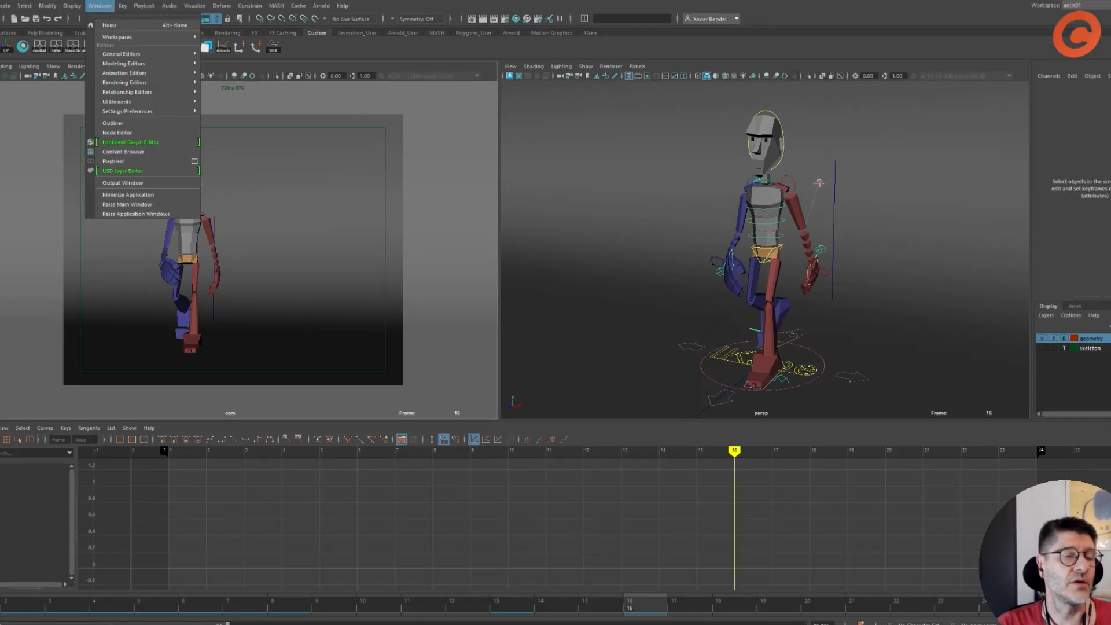
mouse_move(127, 111)
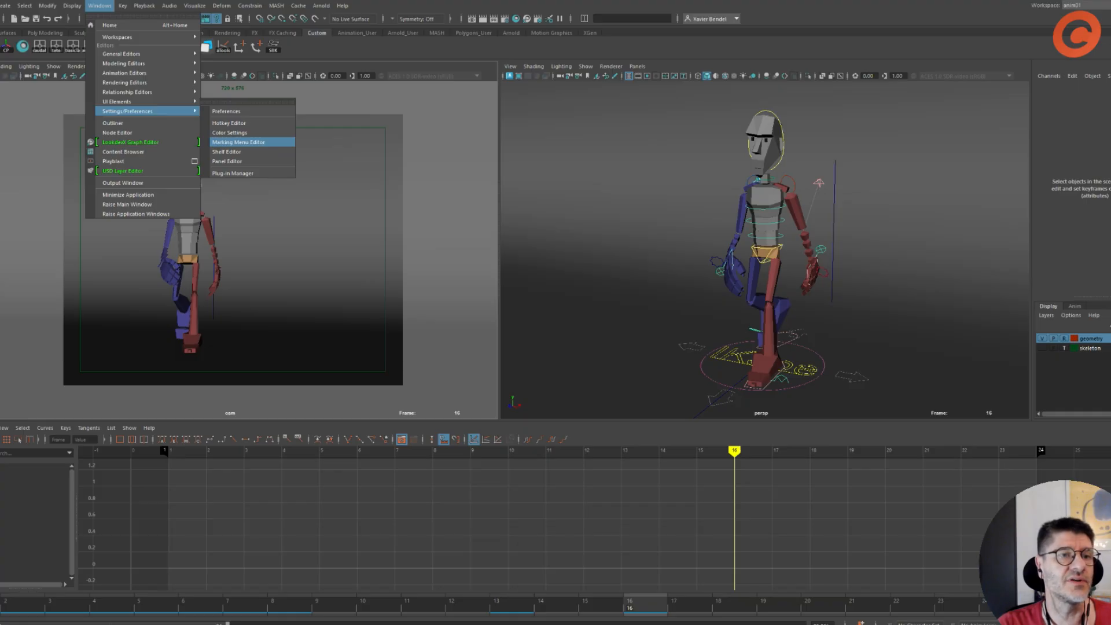
left_click(238, 142)
left_click_drag(214, 129, 288, 81)
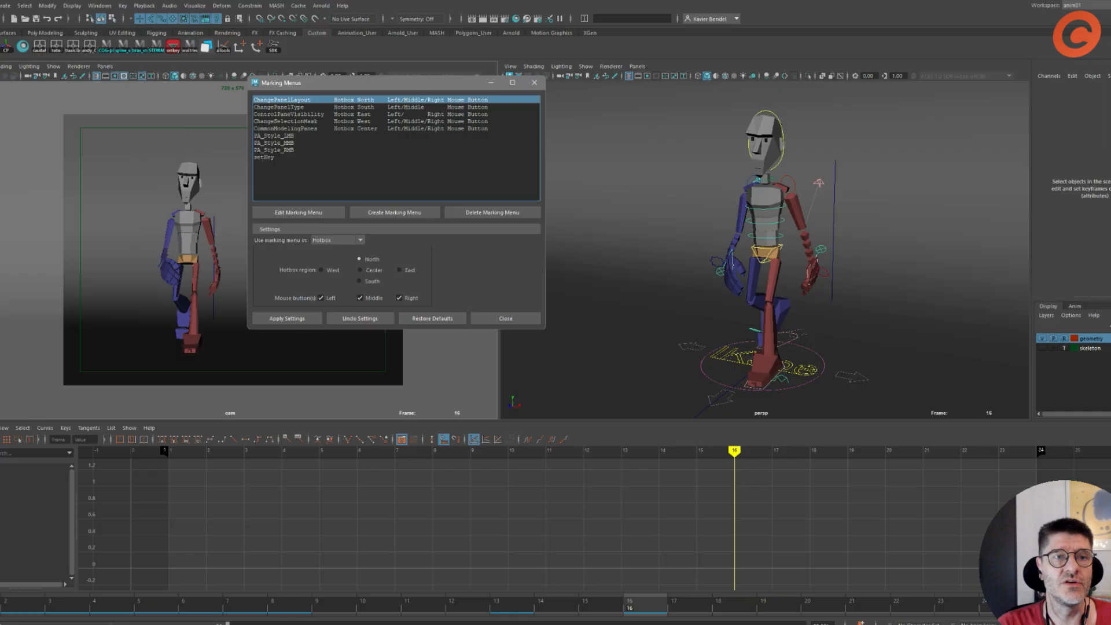
left_click(274, 143)
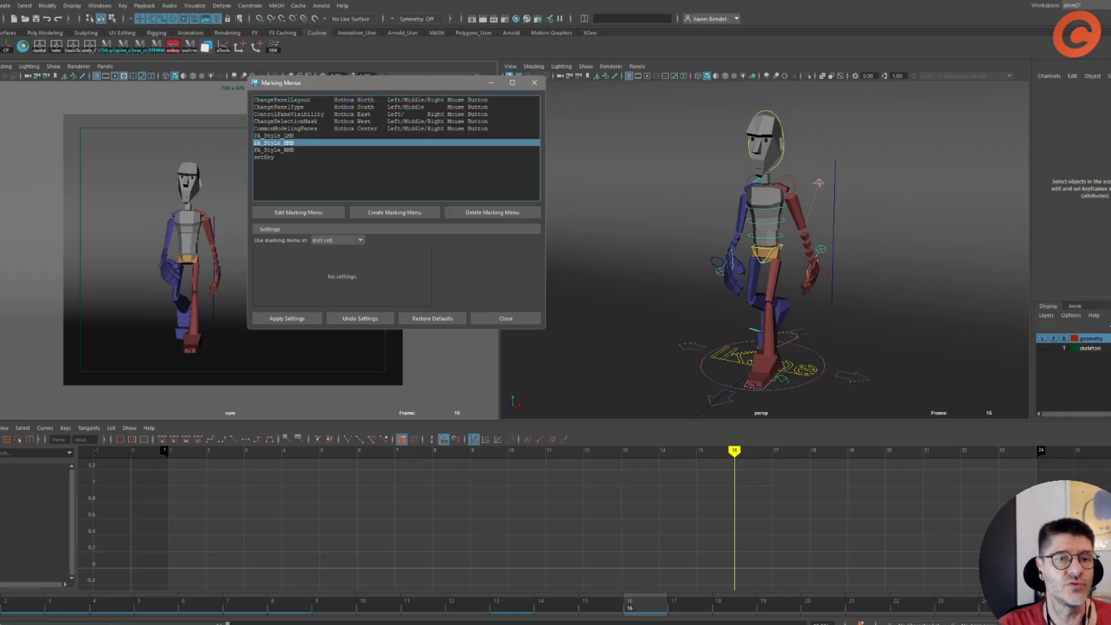
left_click(395, 213)
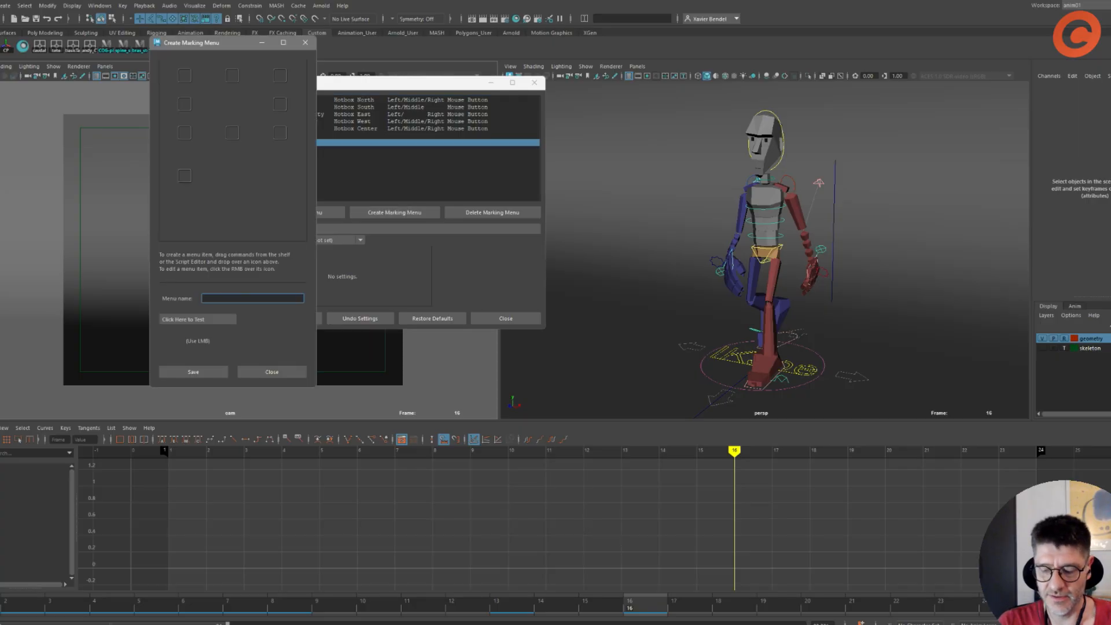
type("MM")
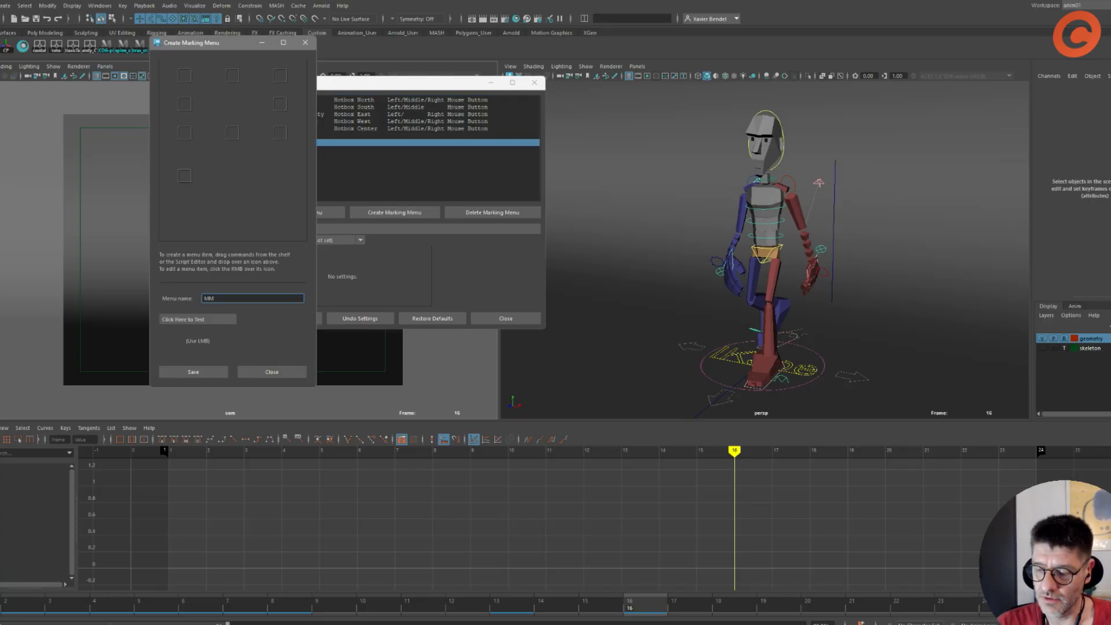
type("Keys")
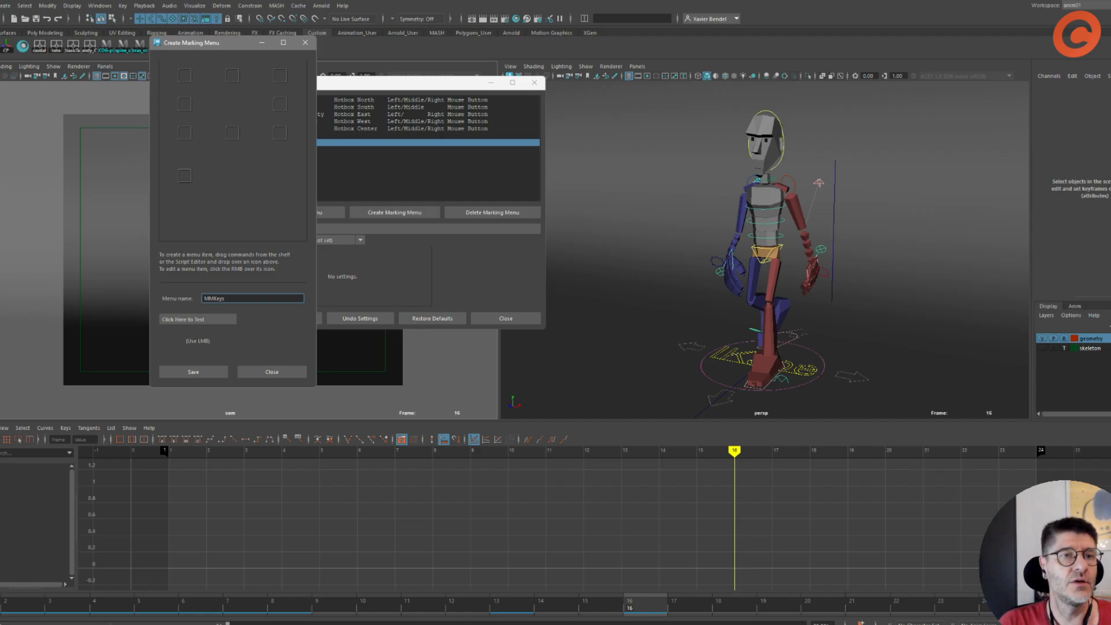
left_click_drag(185, 42, 354, 191)
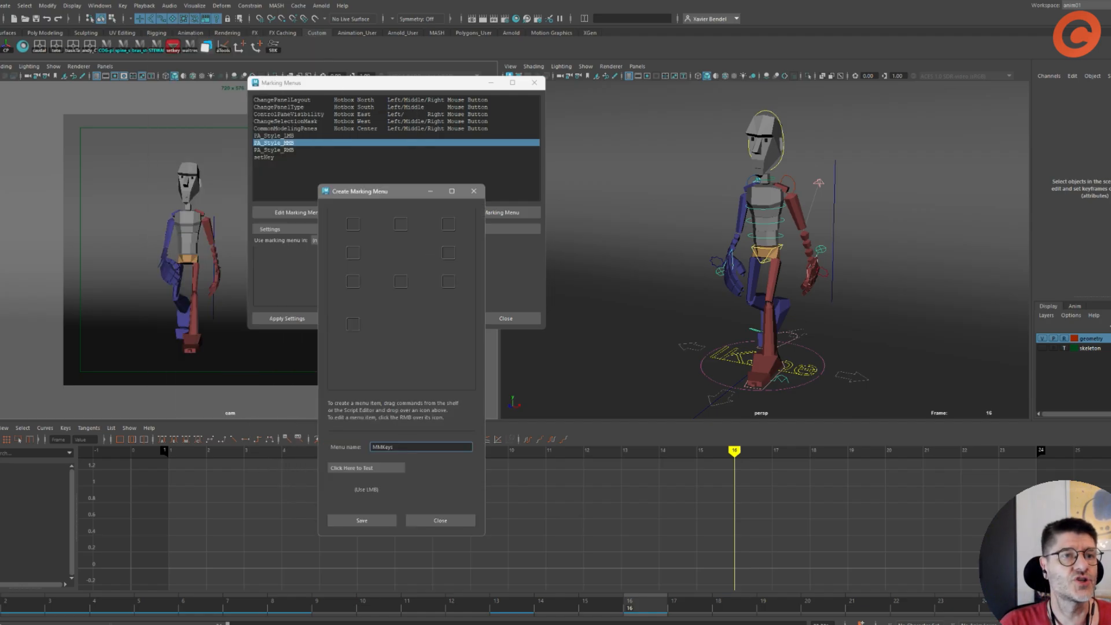
Inspect the MEL command behind the red setkey shelf item, and close the Shelf Editor
right_click(173, 45)
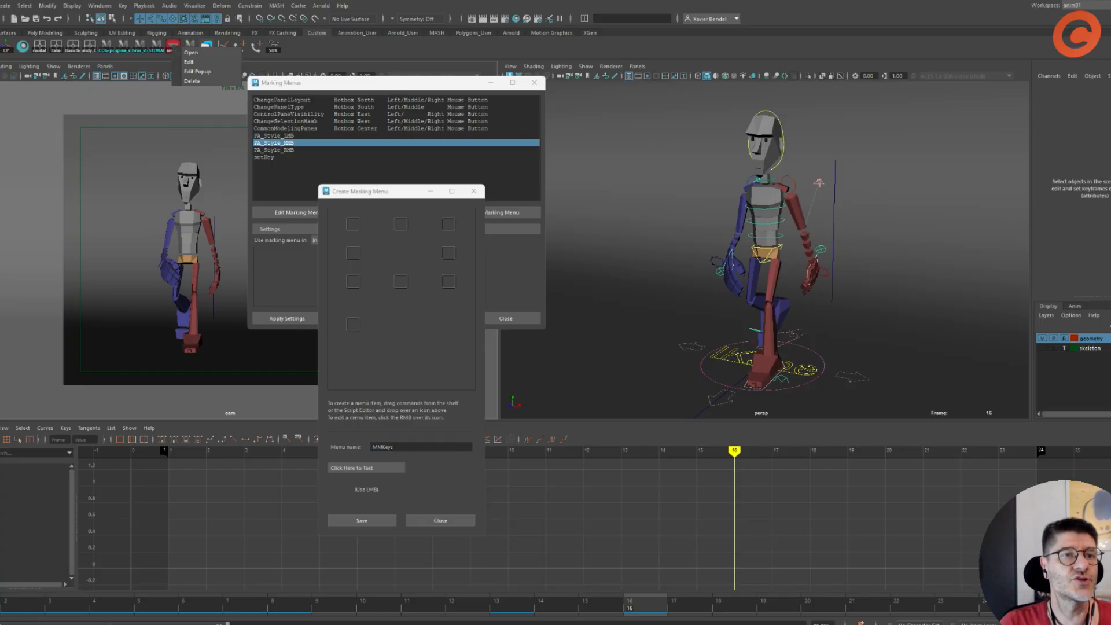
left_click(194, 62)
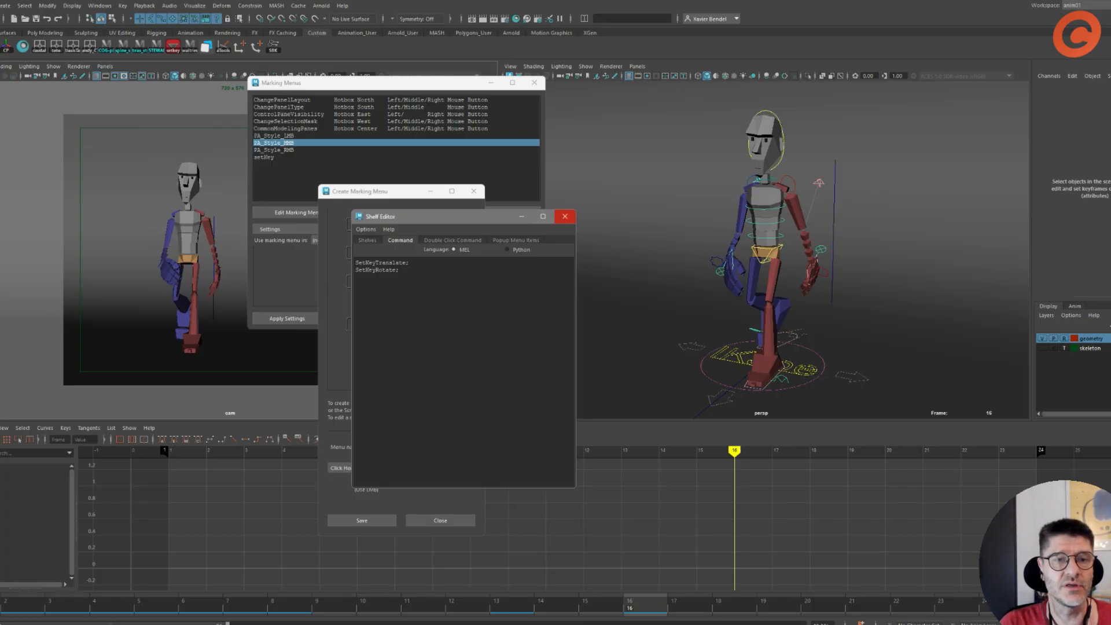
left_click(565, 216)
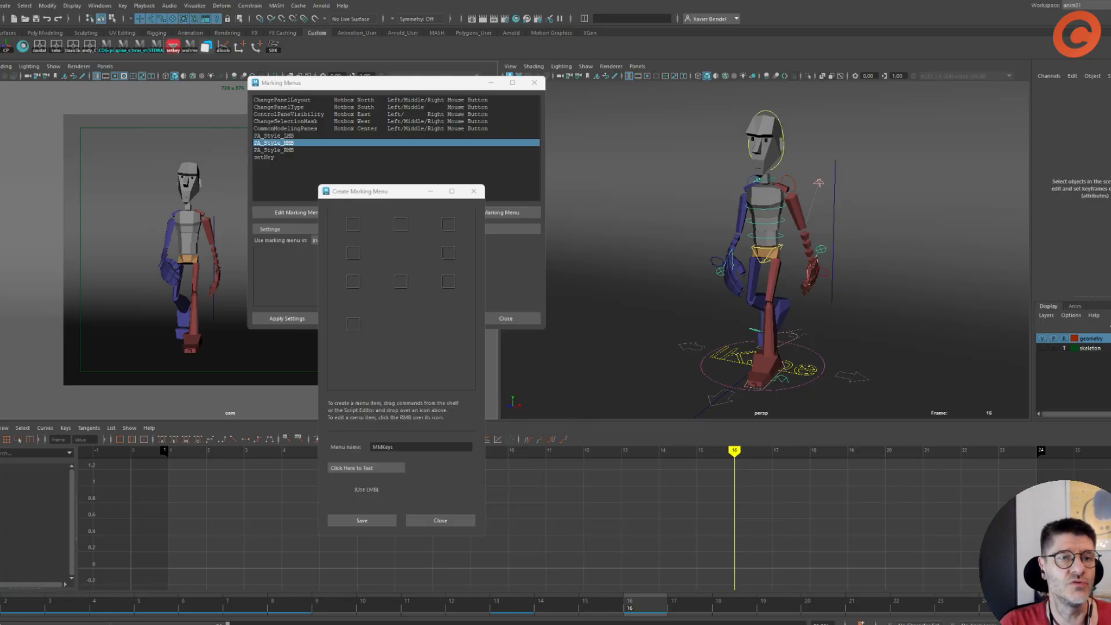
Fill MMKeys with setkey, Set Key on Translate, Set Key on Rotate and Set Breakdown Key, then test and save it
middle_click_drag(173, 46, 353, 223)
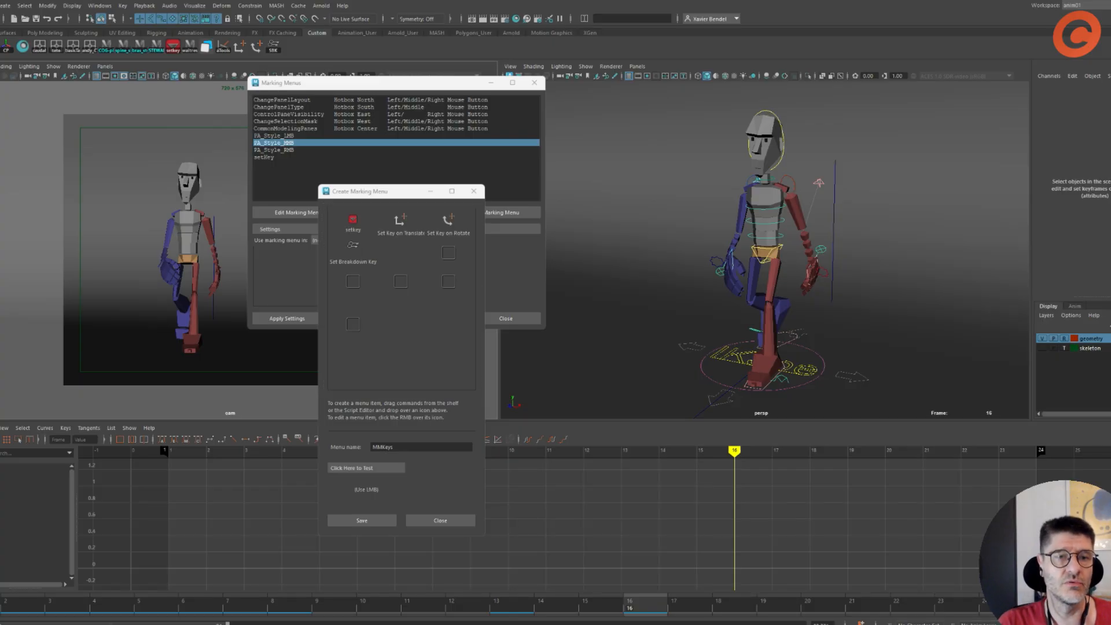
left_click(359, 468)
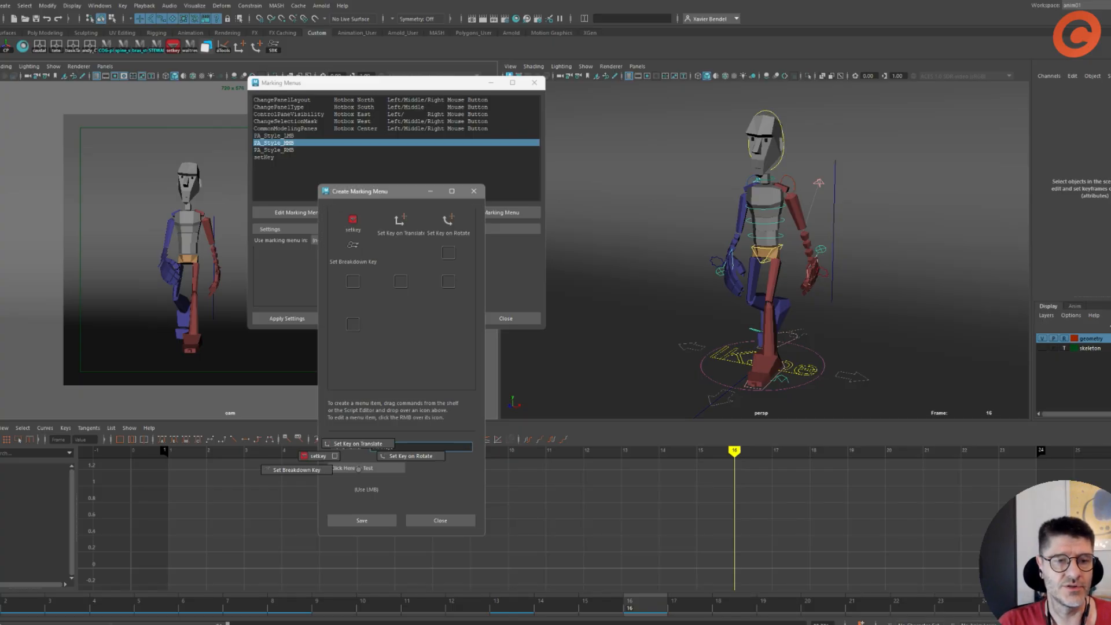
mouse_move(359, 469)
left_mouse_down()
mouse_move(329, 469)
mouse_move(337, 445)
mouse_move(381, 455)
mouse_move(392, 440)
mouse_move(325, 470)
mouse_move(359, 469)
left_mouse_up()
left_click(362, 520)
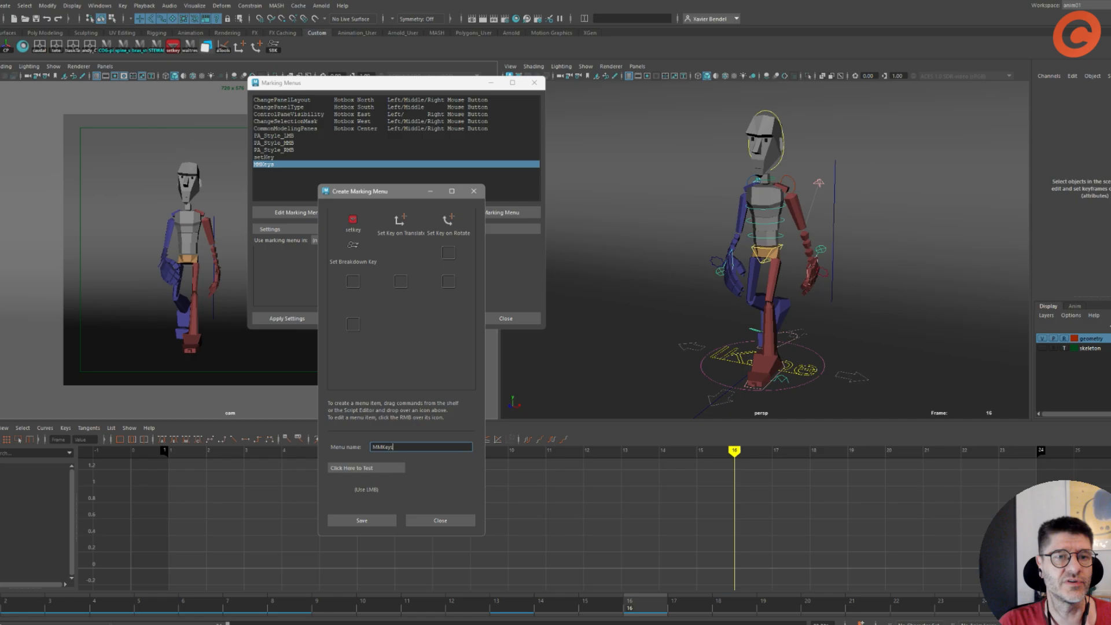
left_click(441, 520)
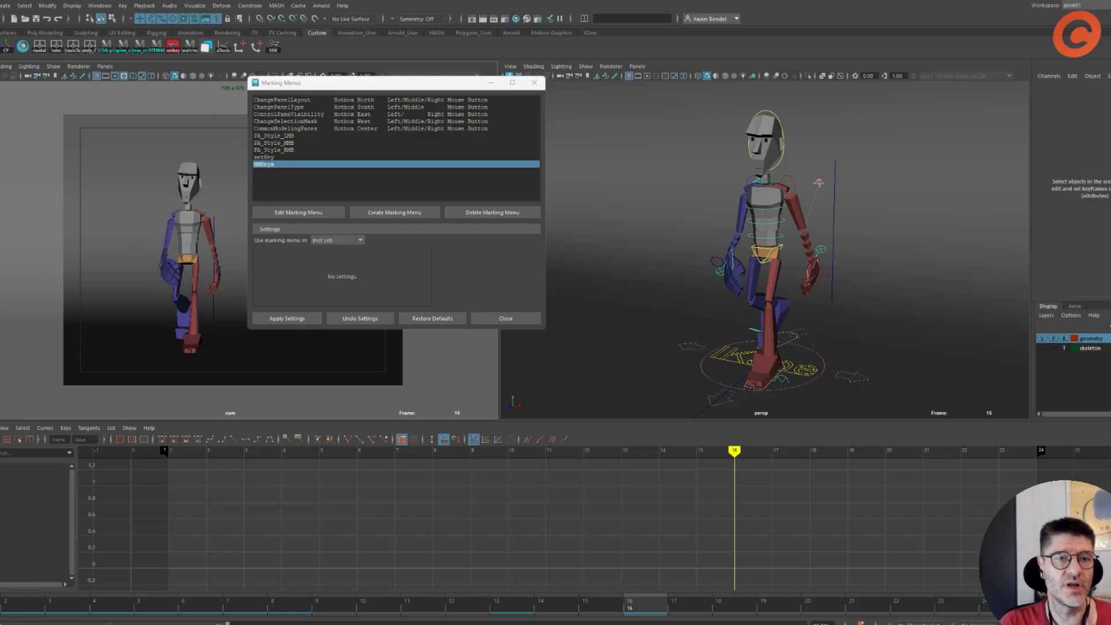
Assign MMKeys to the South hotbox region with the Right mouse option and try it in the perspective viewport
left_click(337, 240)
key("Escape")
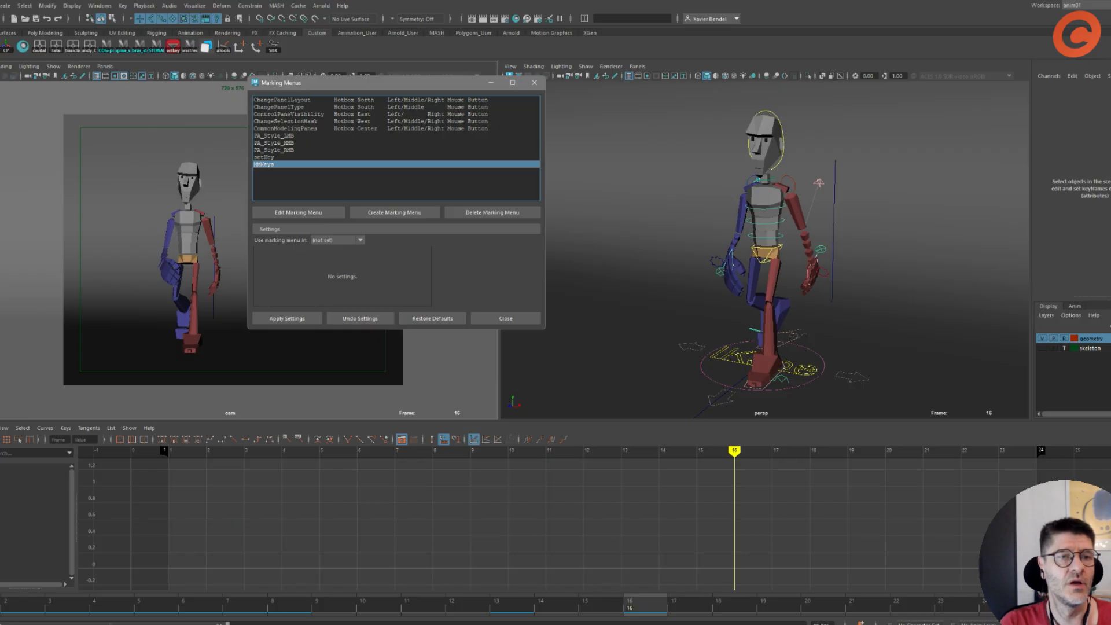
left_click(338, 240)
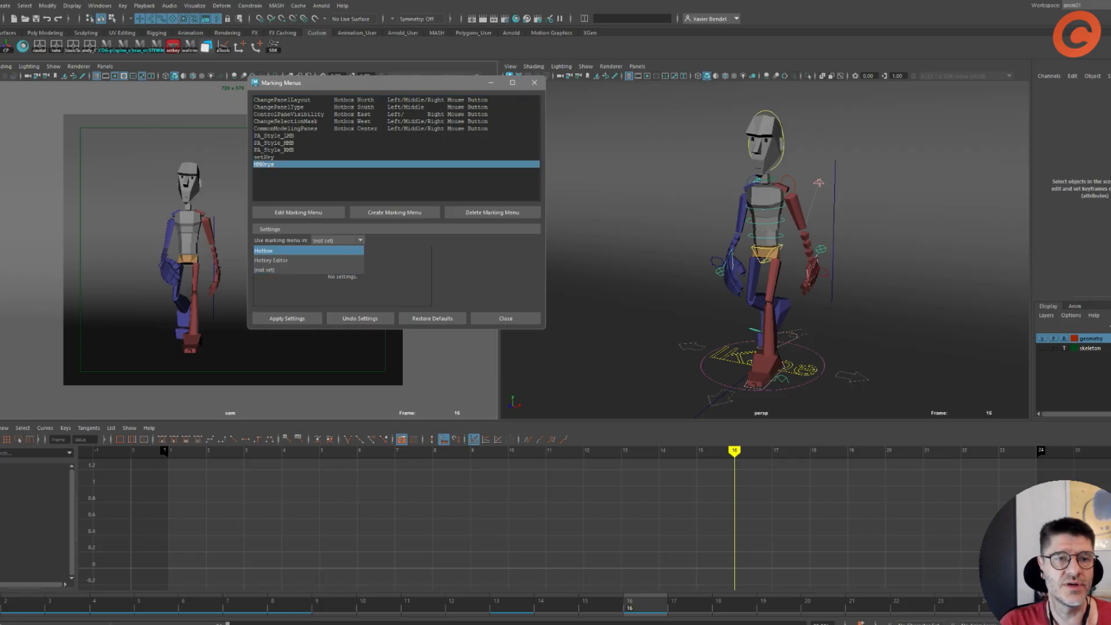
key("Return")
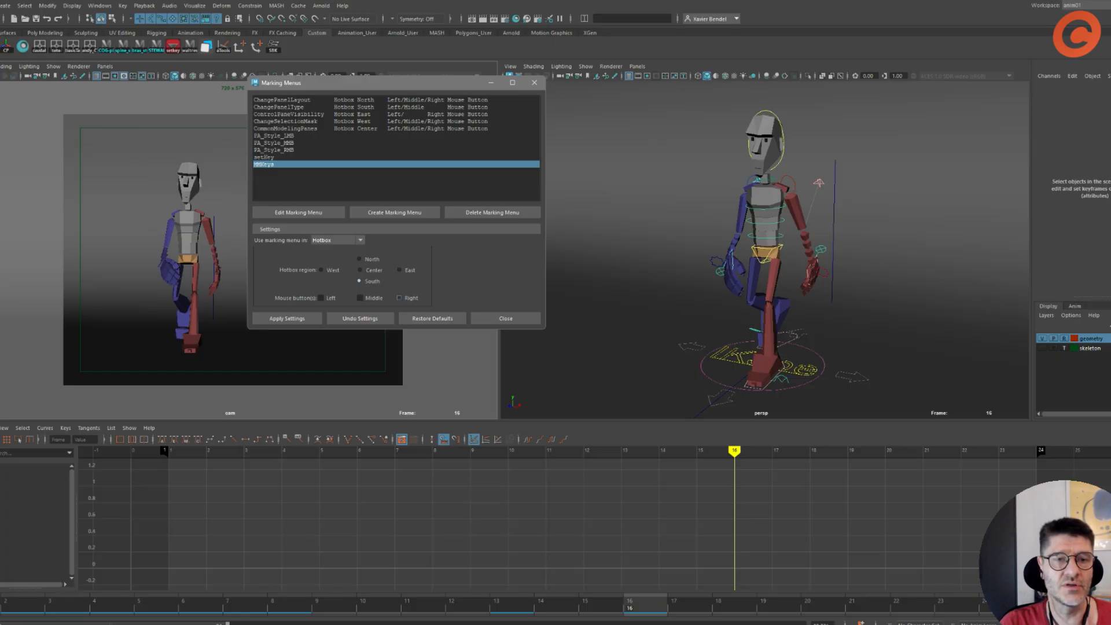
left_click(287, 319)
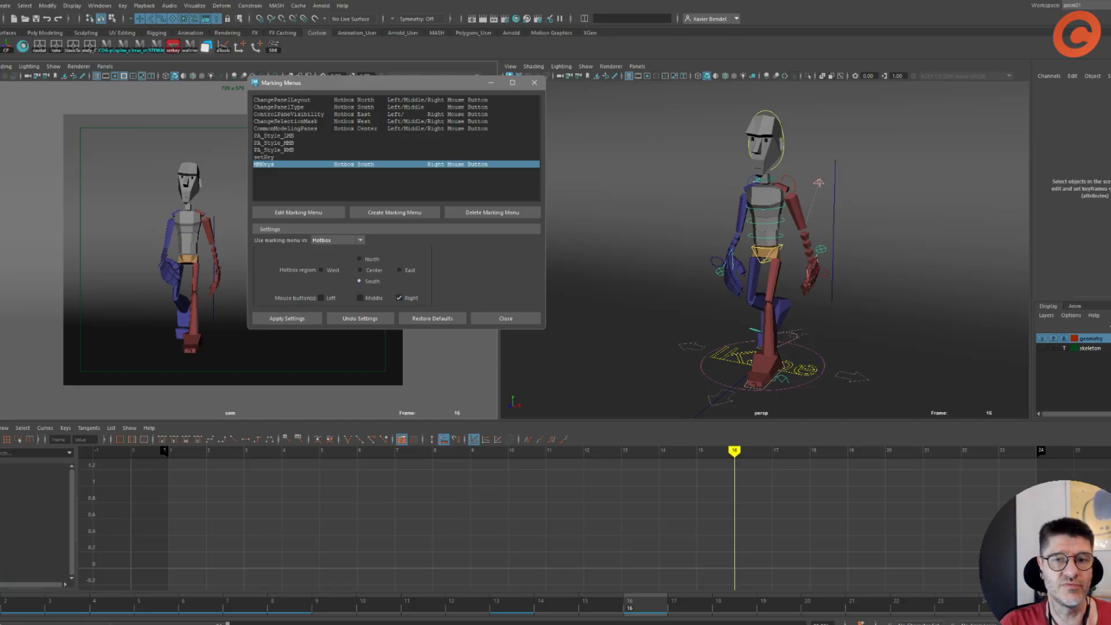
key("space")
mouse_move(680, 368)
right_mouse_down()
mouse_move(655, 369)
mouse_move(685, 346)
mouse_move(704, 359)
mouse_move(682, 347)
mouse_move(655, 368)
mouse_move(680, 368)
right_mouse_up()
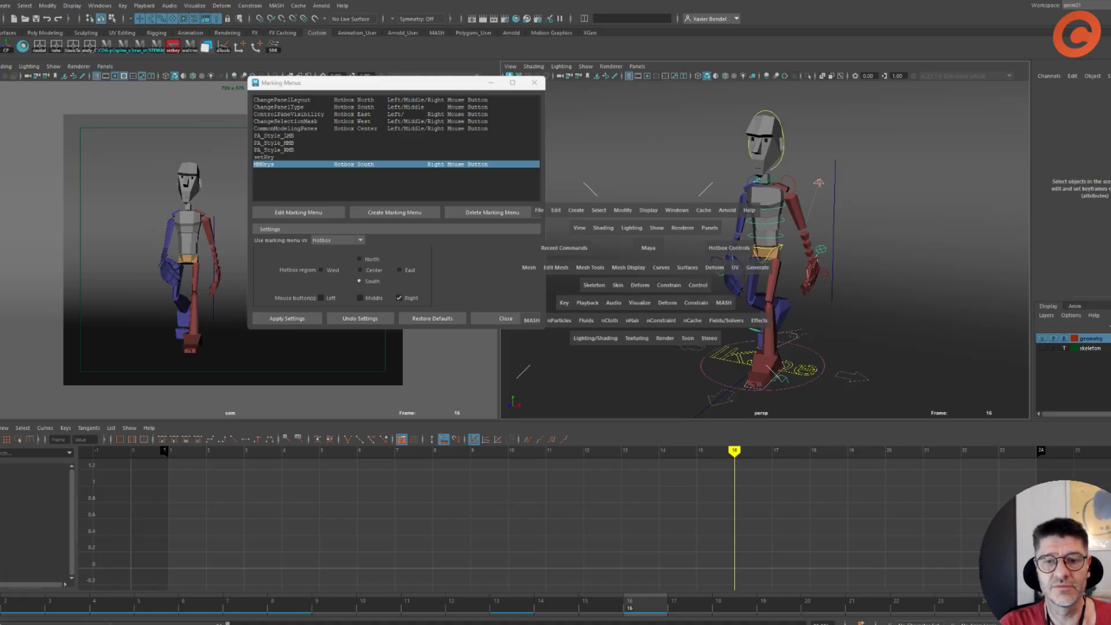
Apply Hotkey Editor as the place where the MMKeys marking menu is used
left_click(342, 240)
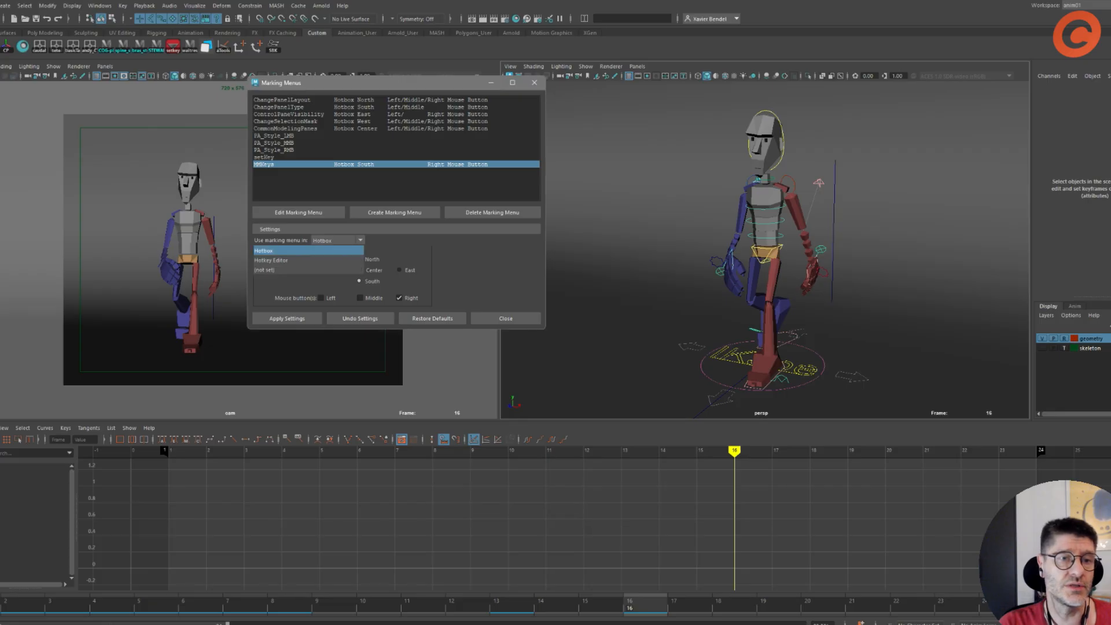
left_click(271, 260)
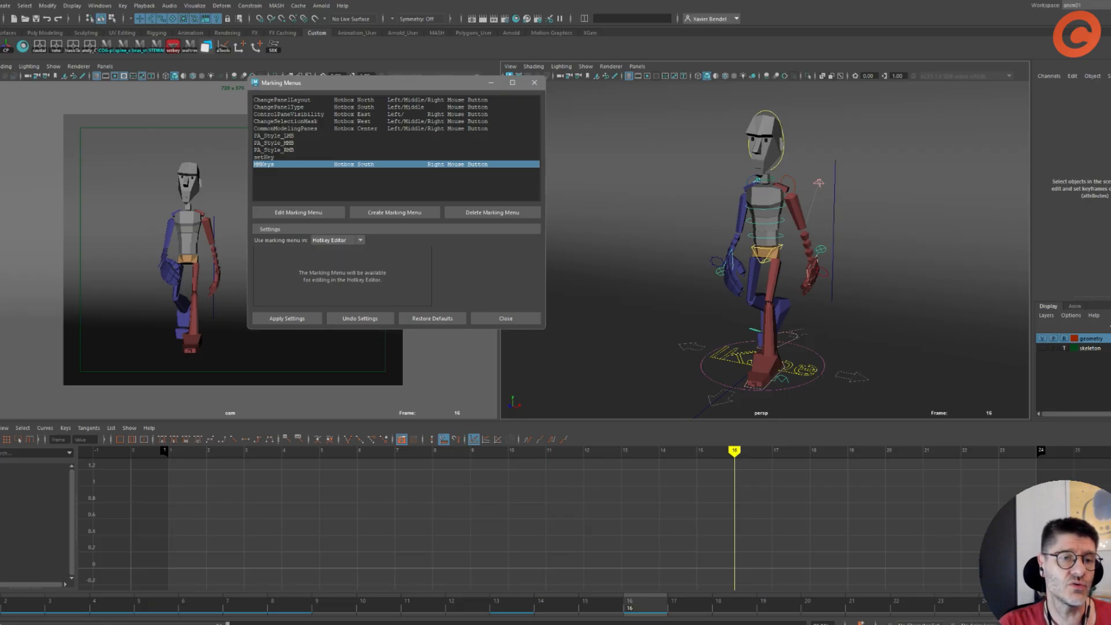
left_click(287, 318)
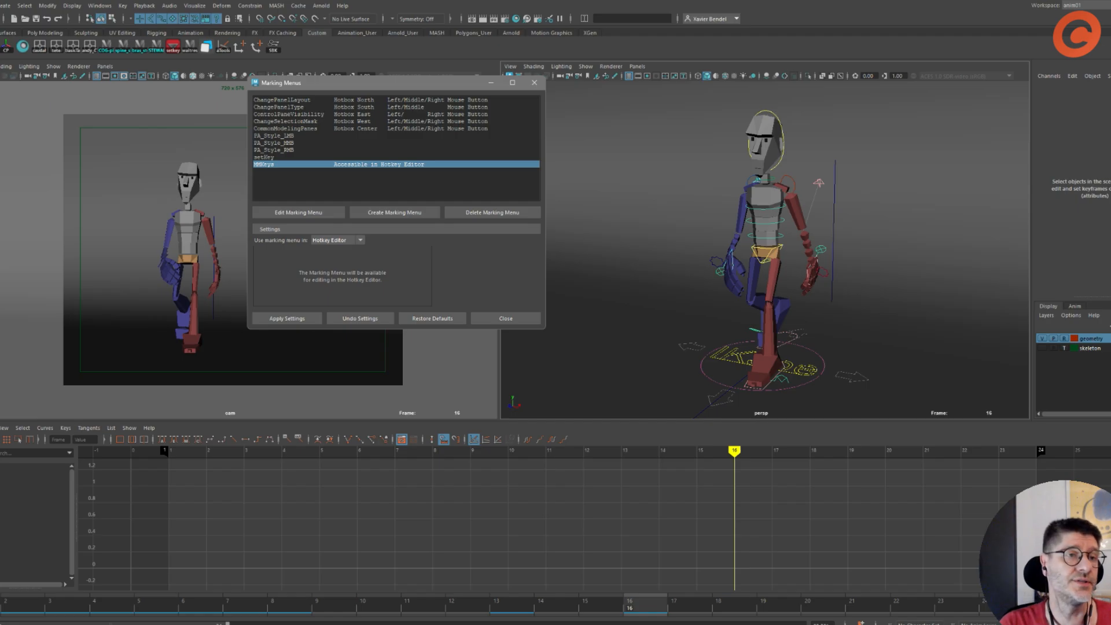
Open the Hotkey Editor and search the runtime commands for "MMKey"
left_click(99, 5)
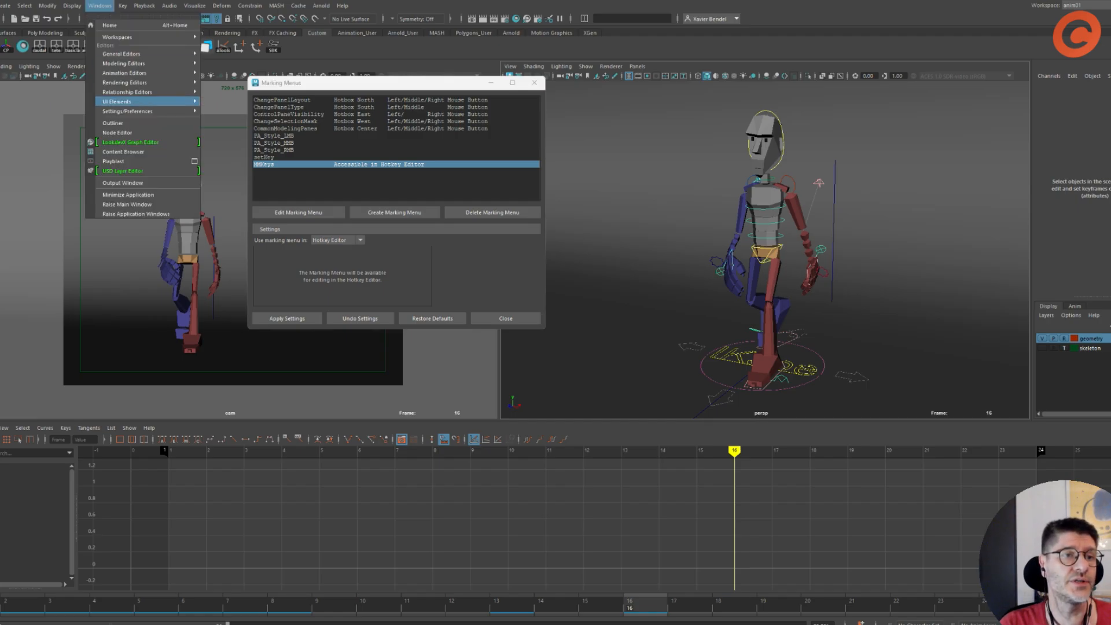
mouse_move(128, 111)
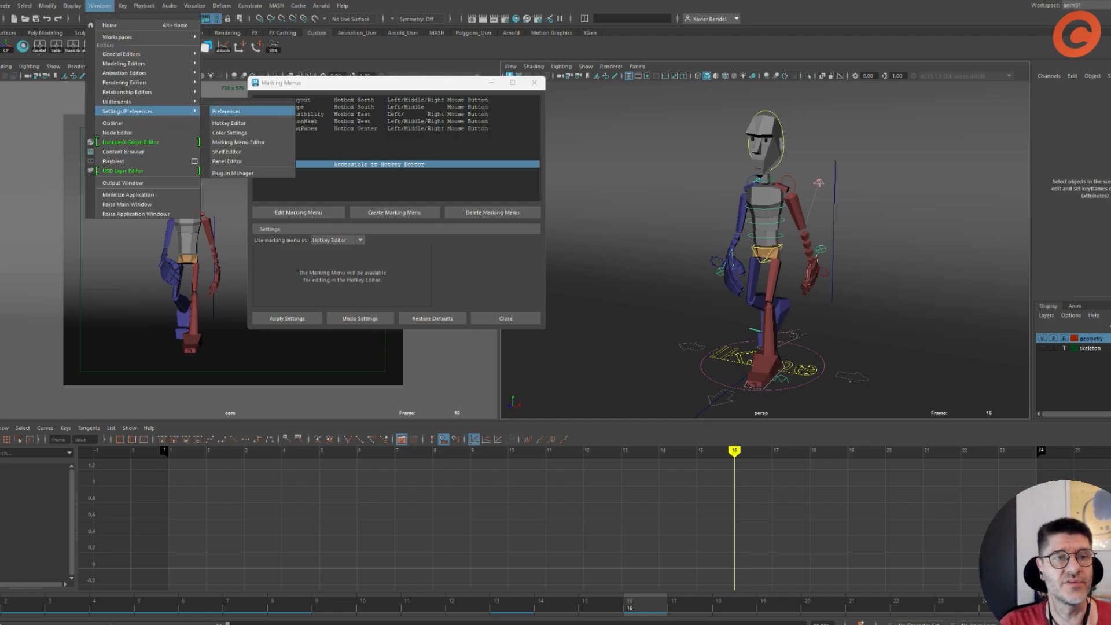
left_click(229, 122)
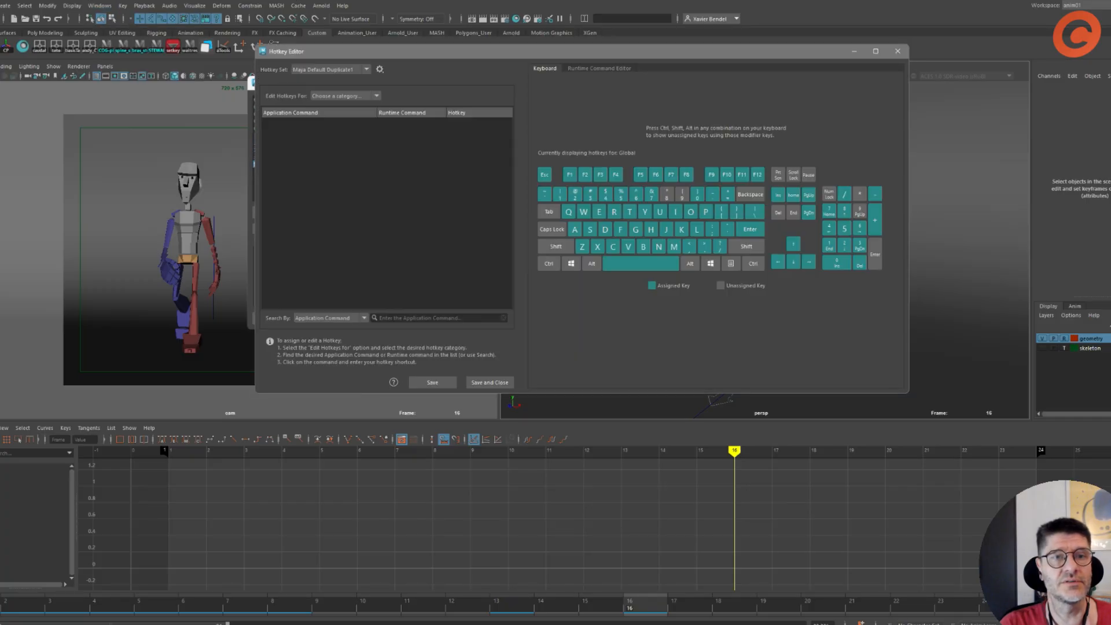
left_click_drag(445, 51, 356, 109)
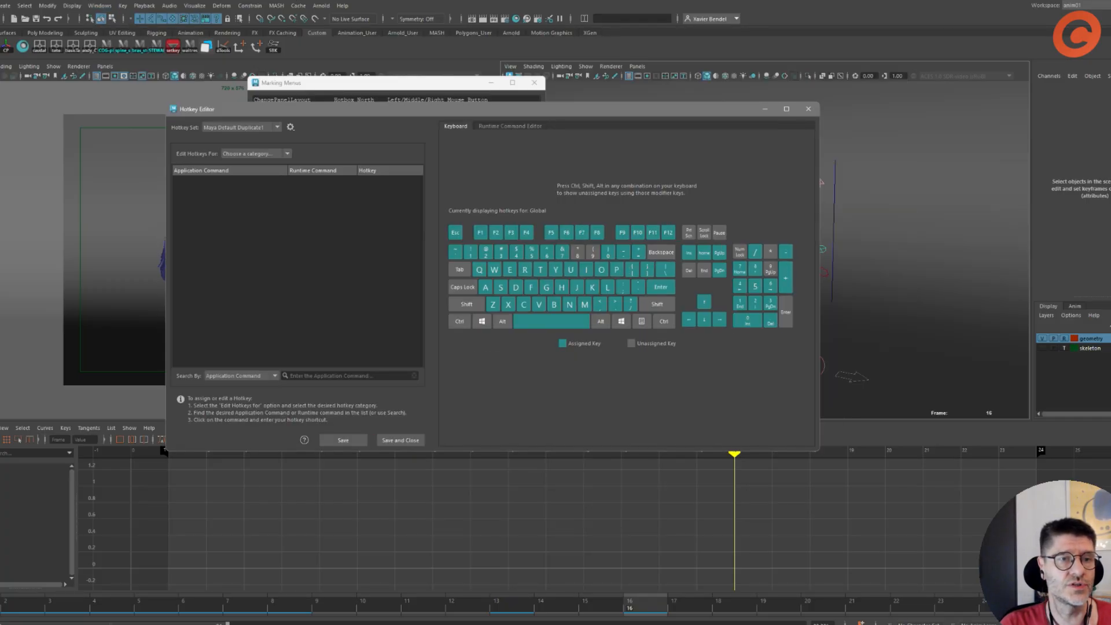
left_click(243, 376)
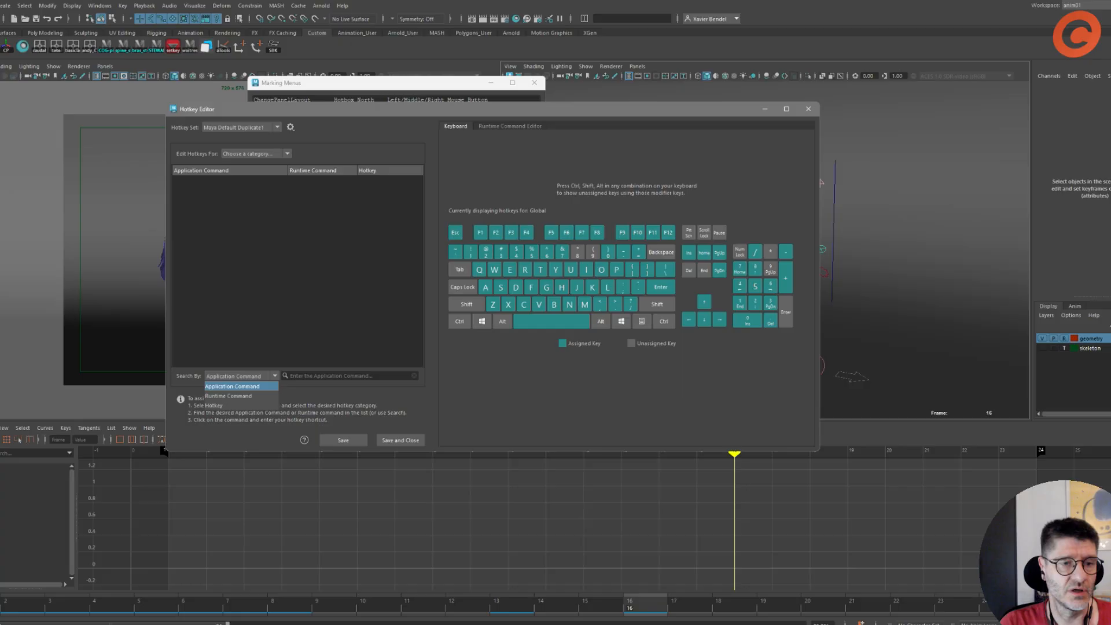
left_click(228, 396)
left_click(348, 376)
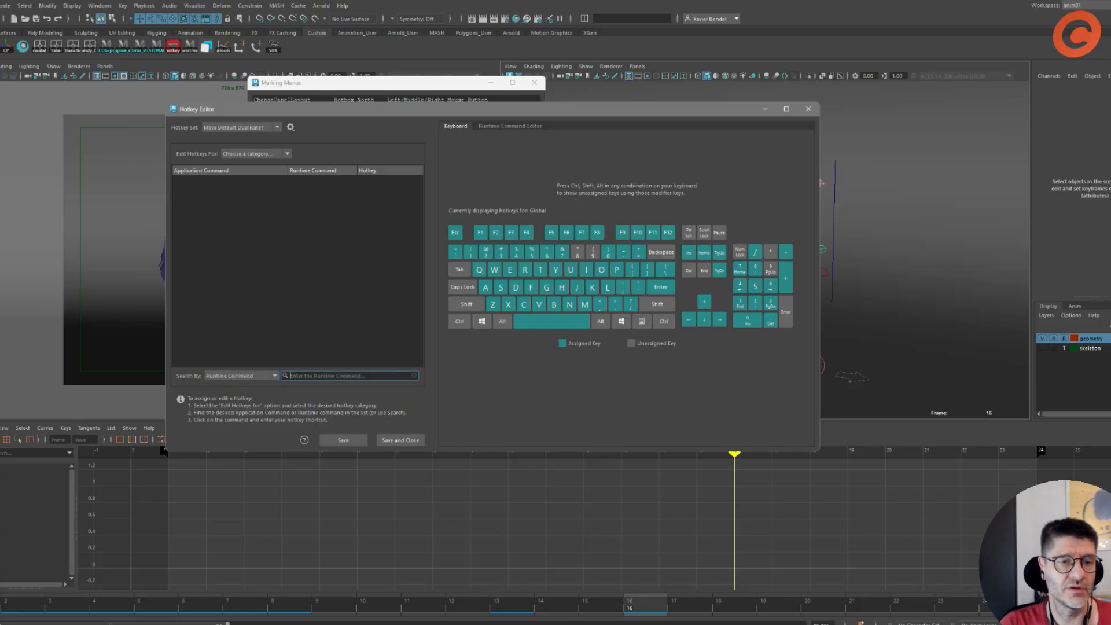
key("shift")
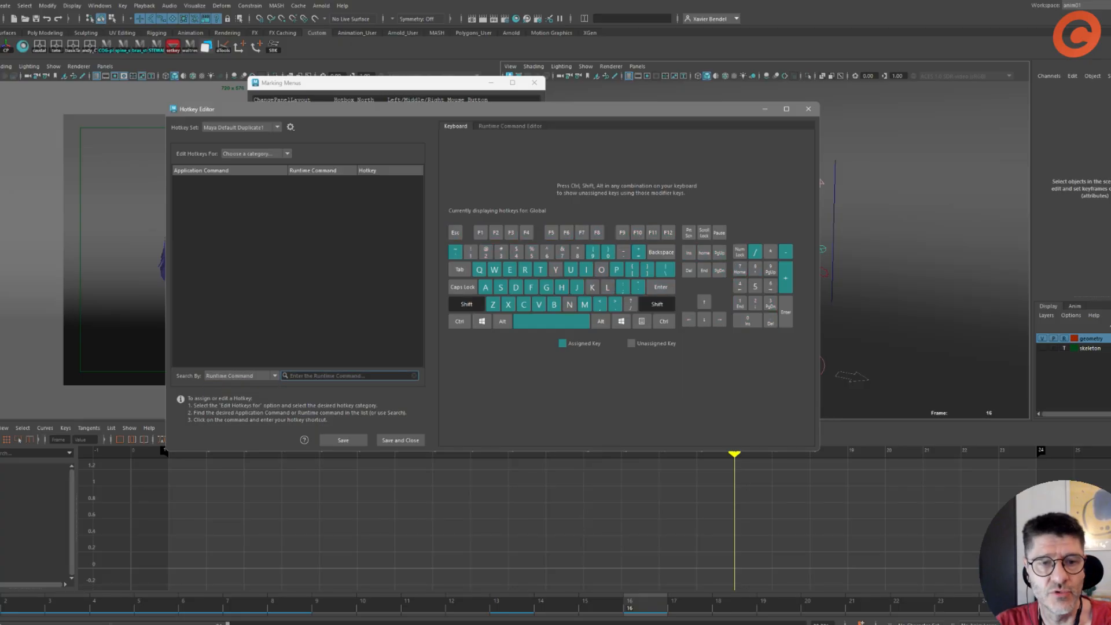
type("MM")
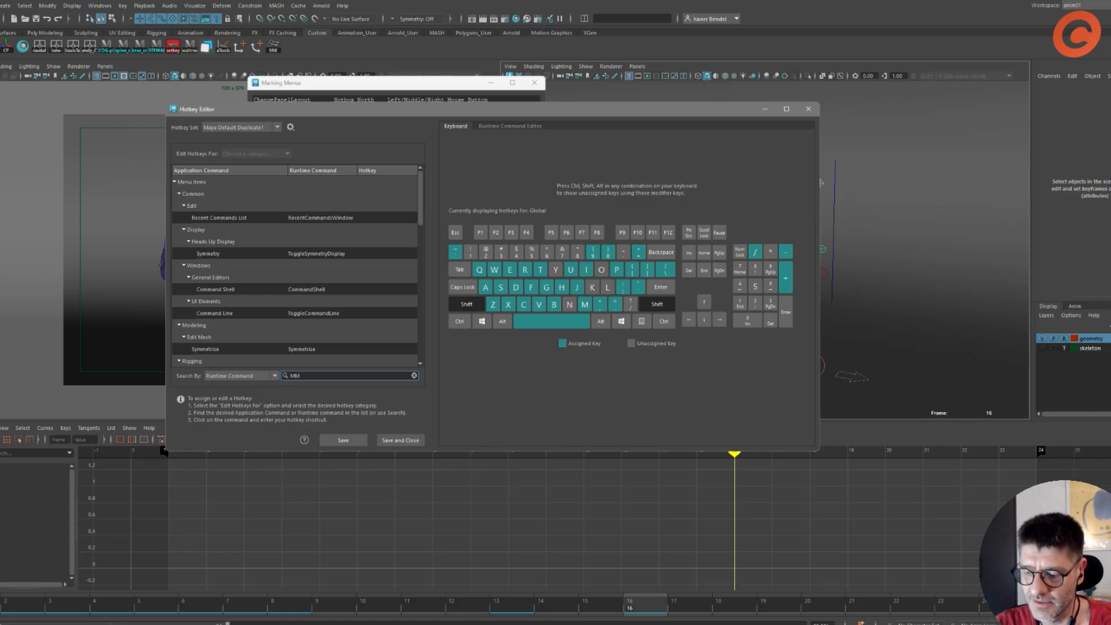
type("Key")
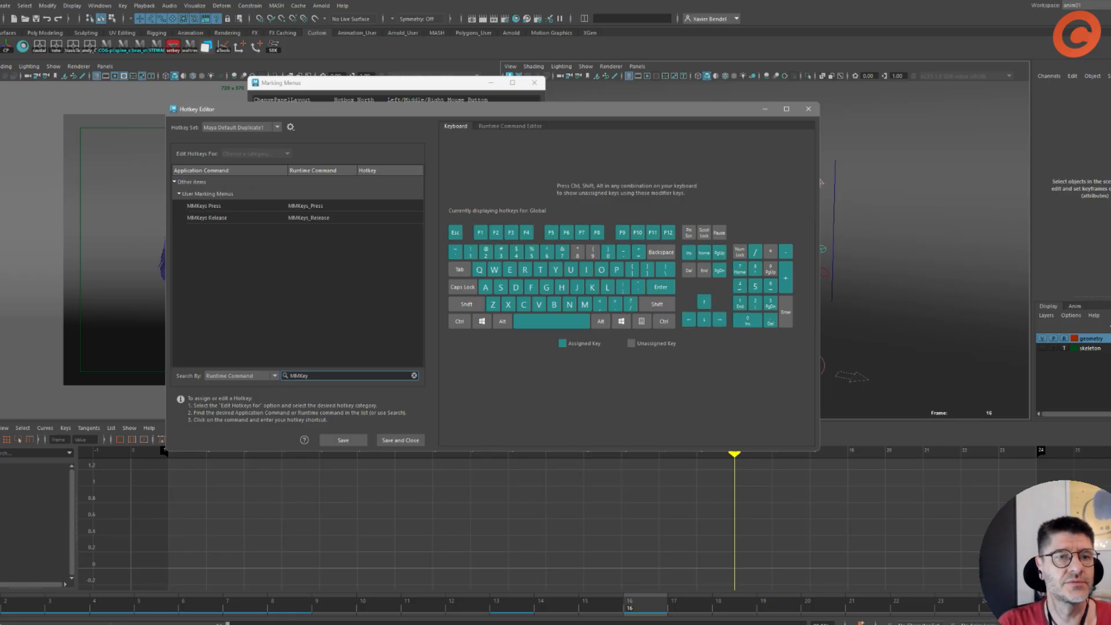
Assign Alt+G to both MMKeys Press and MMKeys Release, save the hotkeys and close the editors
left_click(385, 206)
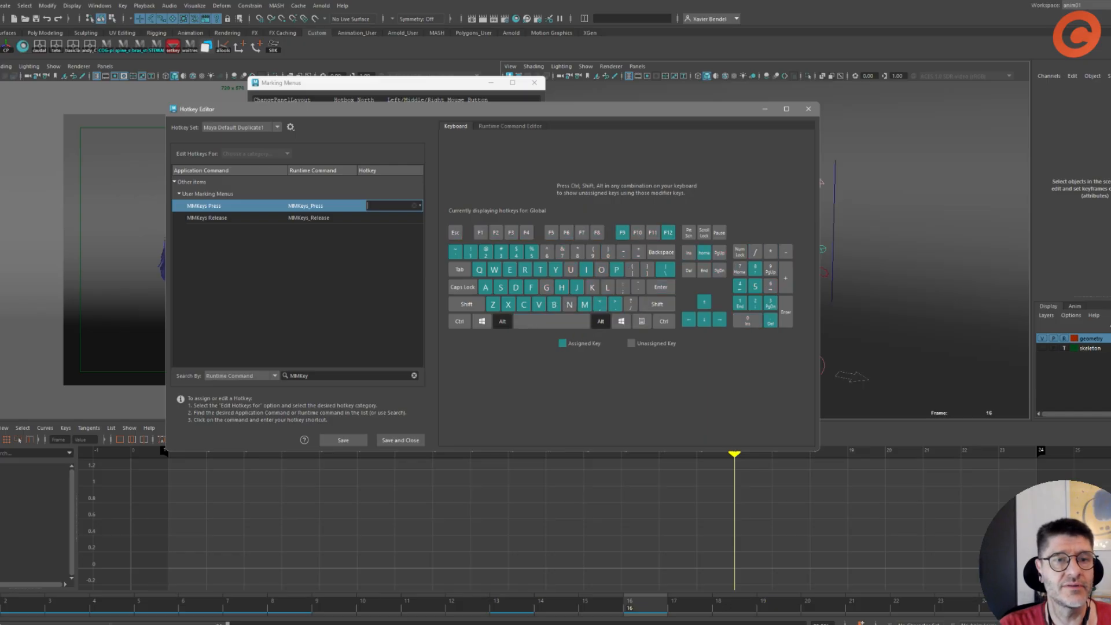
key("alt+g")
left_click(182, 423)
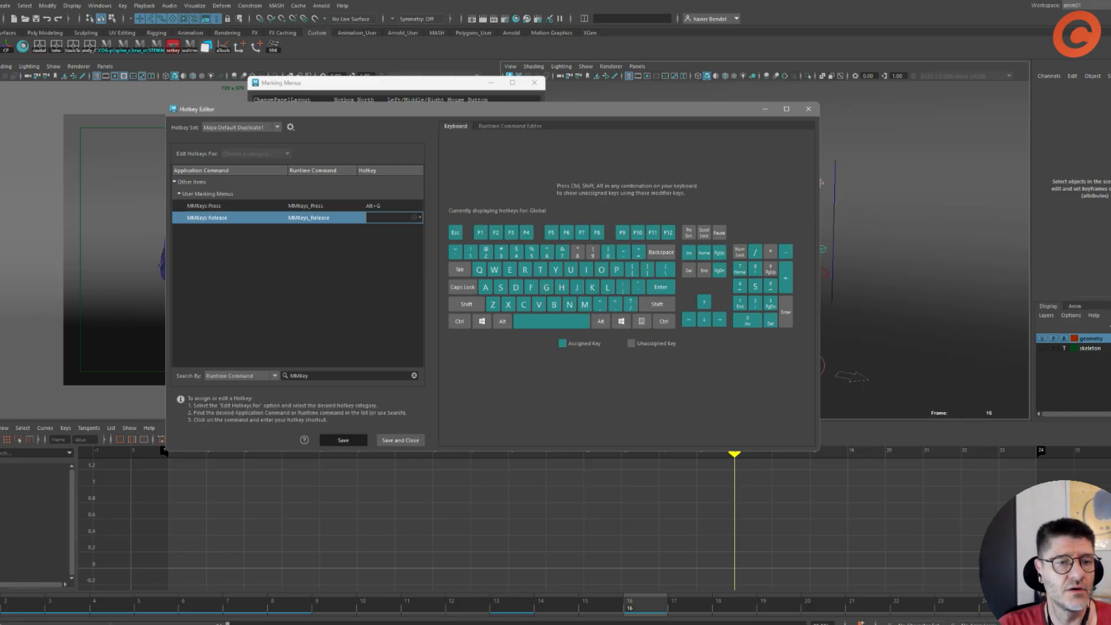
left_click(343, 441)
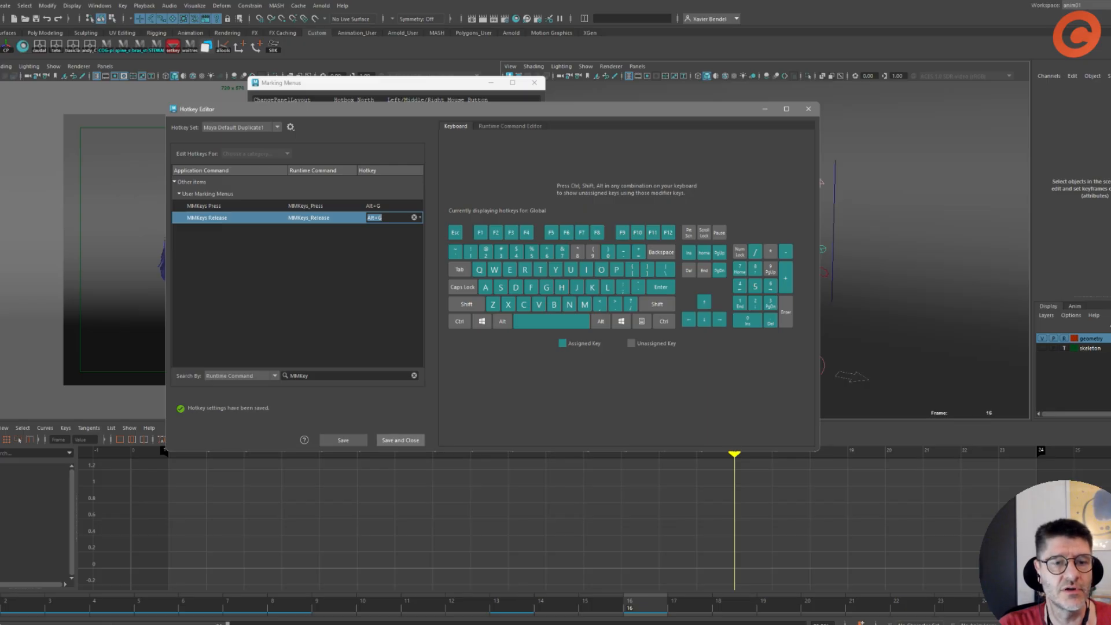
left_click(401, 440)
left_click(506, 318)
Select the left wrist control and key it at frame 8, trying breakdown and regular keys from the MMKeys marking menu
left_click(816, 260)
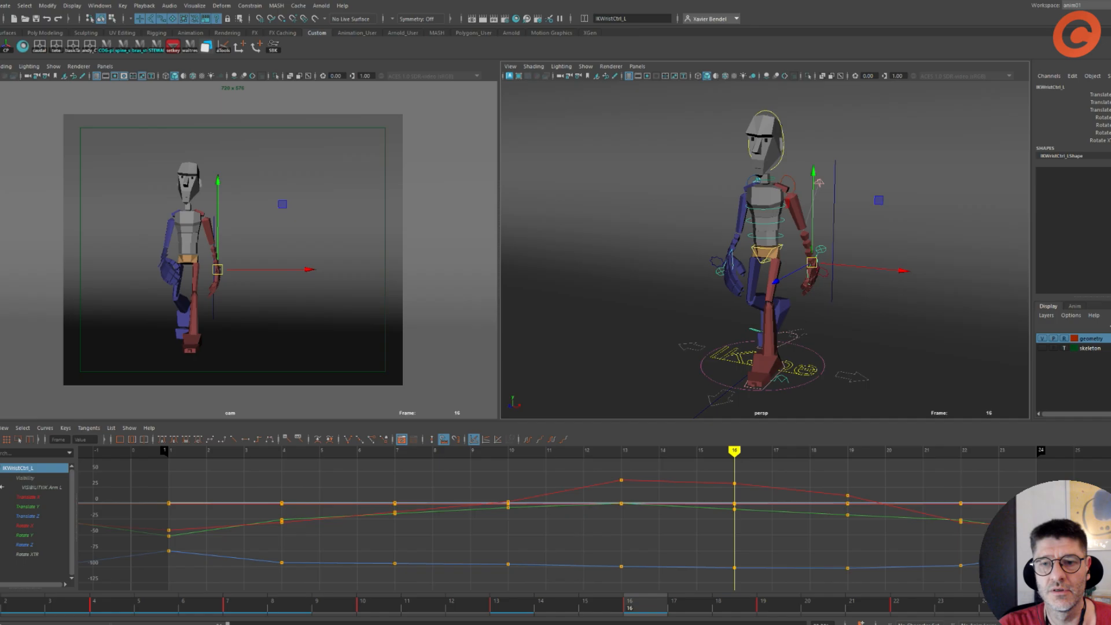
left_click_drag(646, 605, 290, 605)
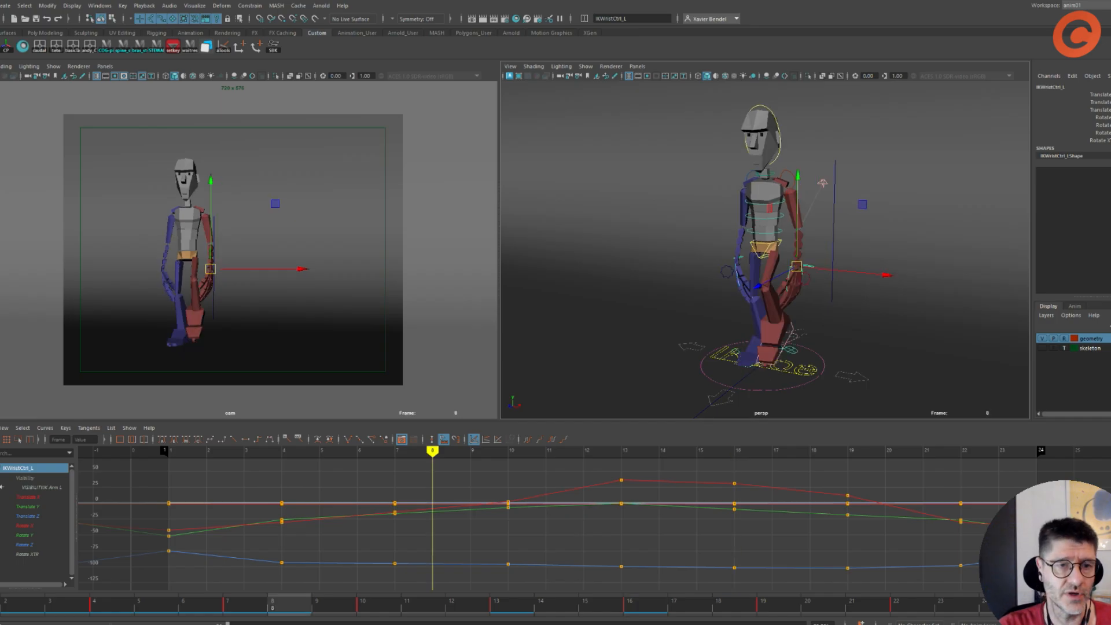
key("s")
left_click_drag(629, 323, 587, 312)
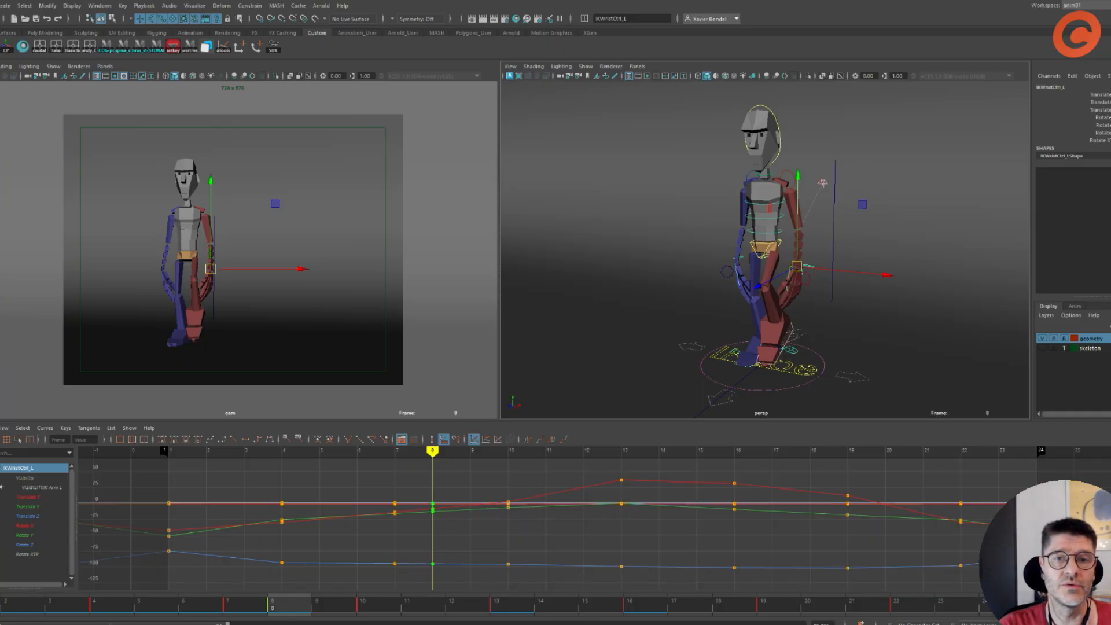
mouse_move(587, 269)
left_mouse_down("shift")
mouse_move(618, 269)
mouse_move(591, 256)
left_mouse_up("shift")
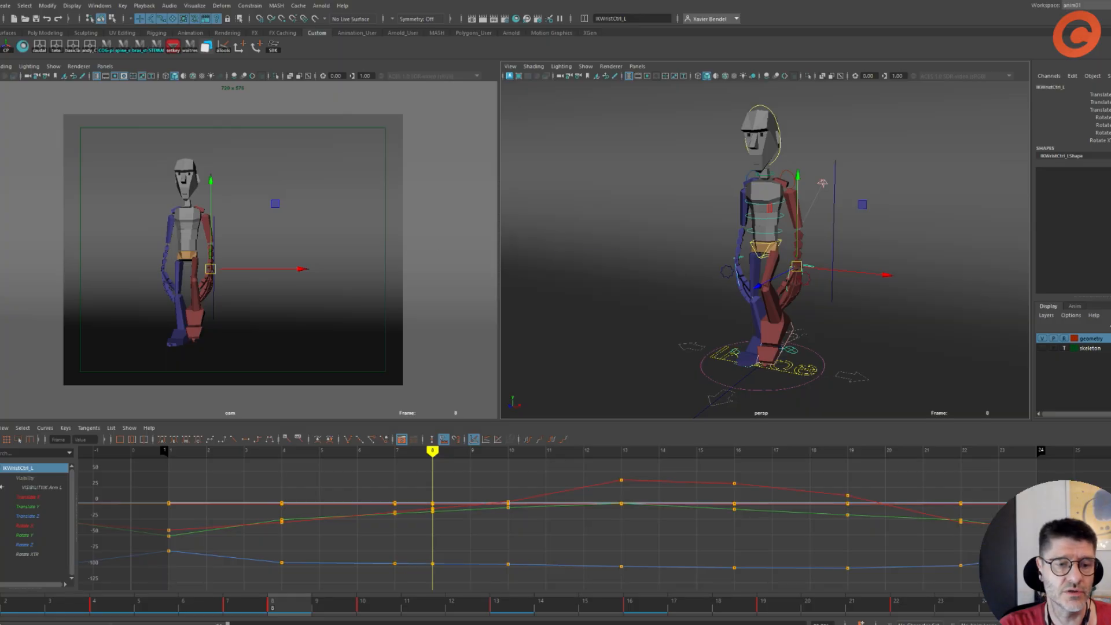